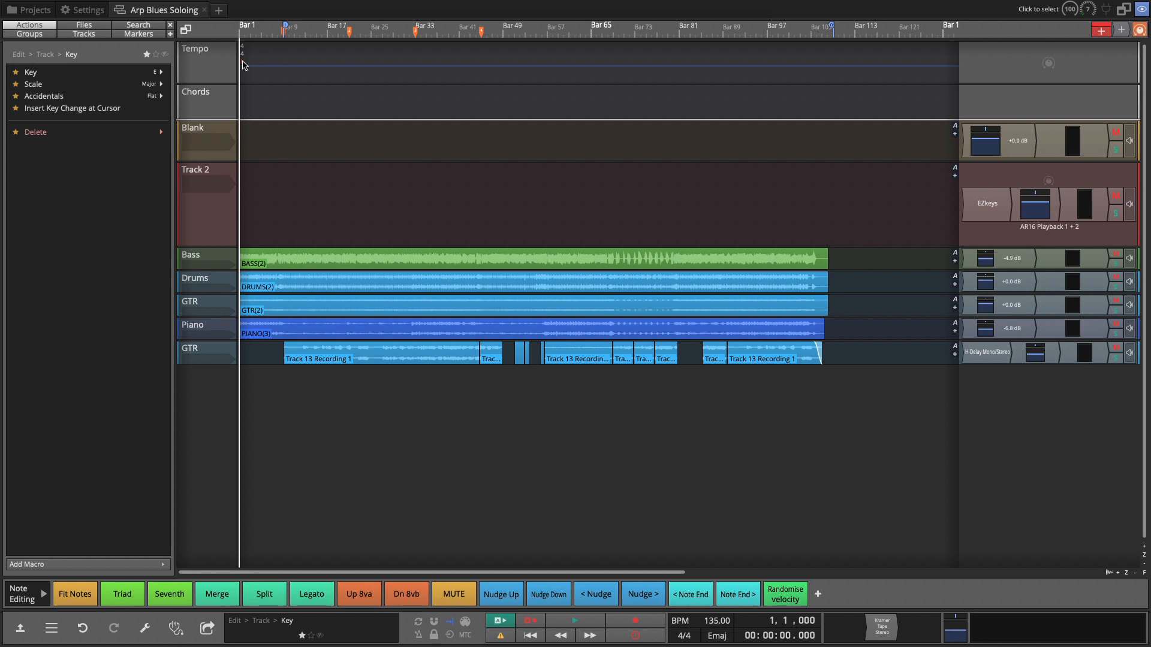
Step: Delete the existing Blues Scale custom chord from the chord settings
{"action": "left_click", "coordinate": [218, 109]}
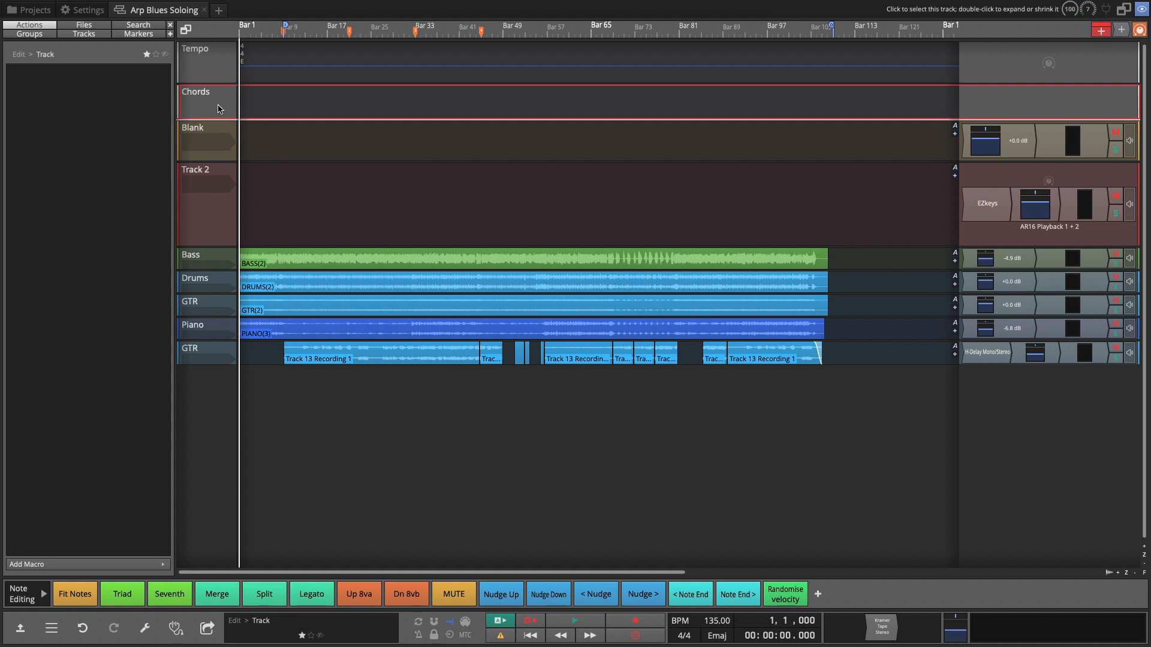
{"action": "left_click", "coordinate": [93, 17]}
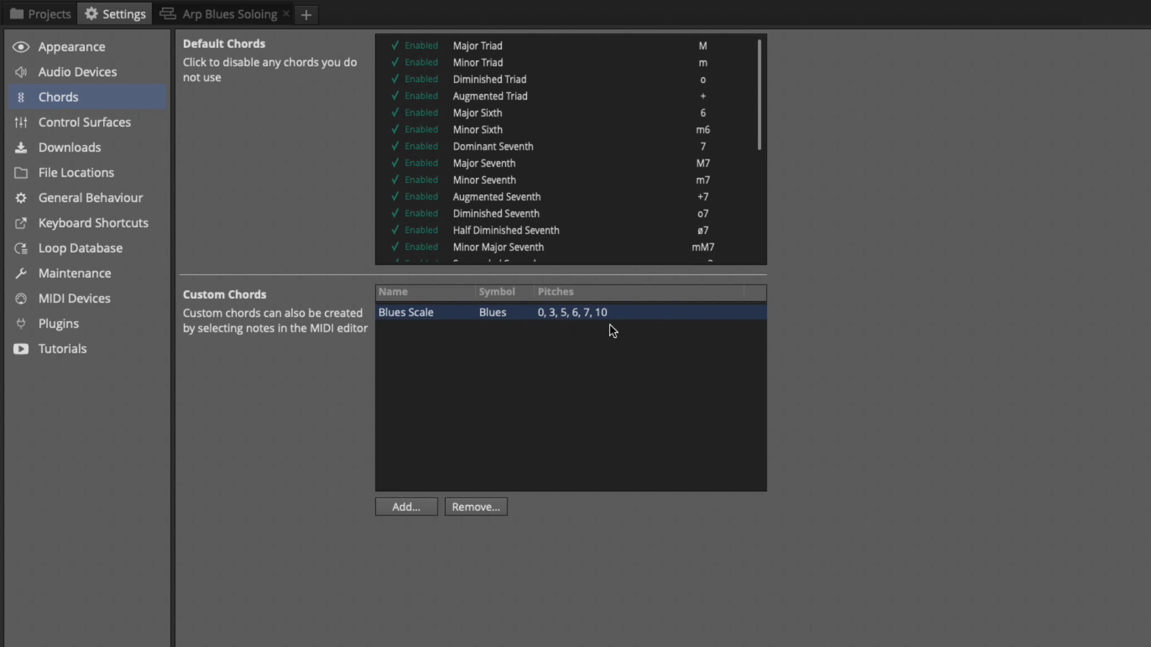
{"action": "left_click", "coordinate": [474, 508]}
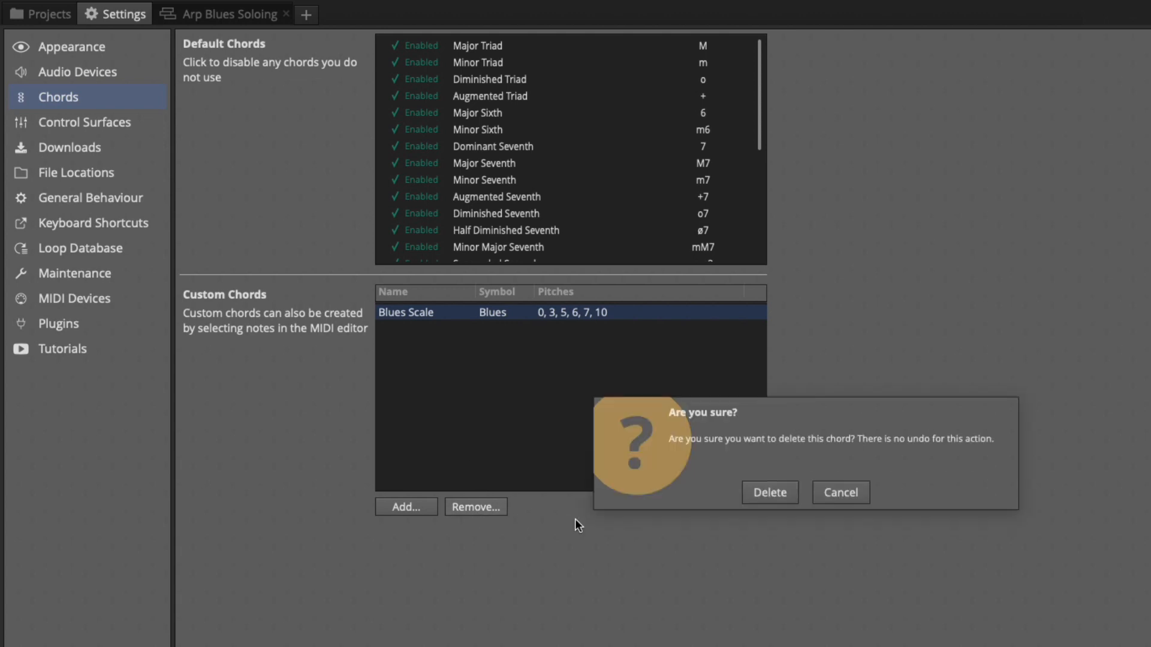
{"action": "left_click", "coordinate": [779, 494]}
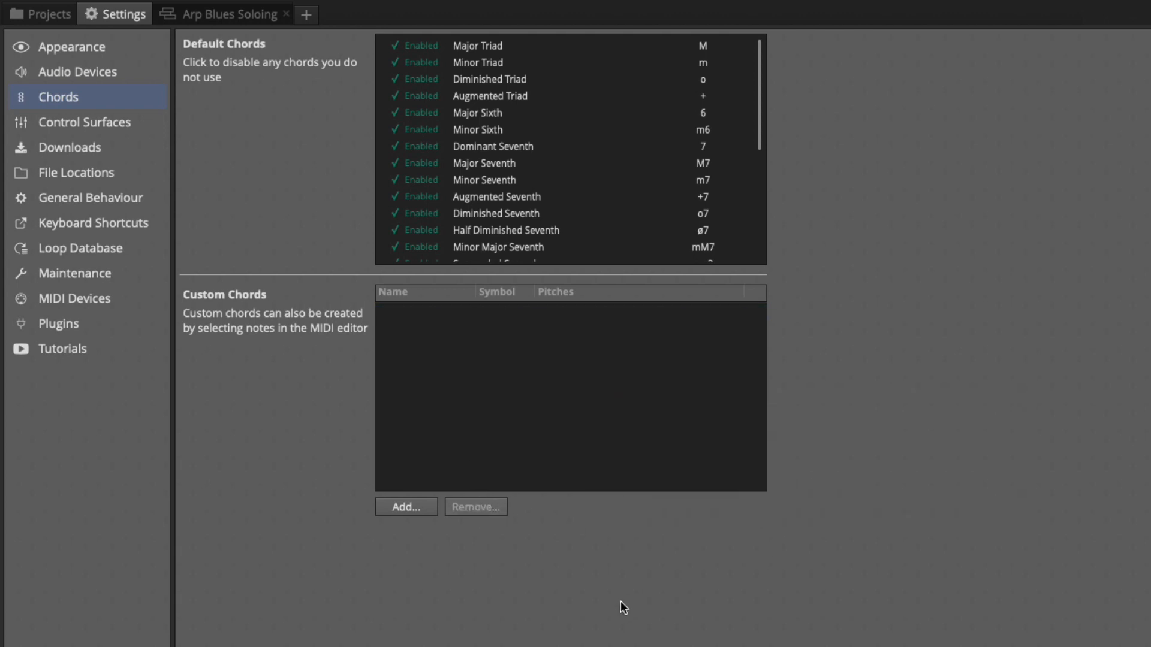
Step: Examine the options for adding a new custom chord, then return to the Arp Blues Soloing project
{"action": "left_click", "coordinate": [419, 505]}
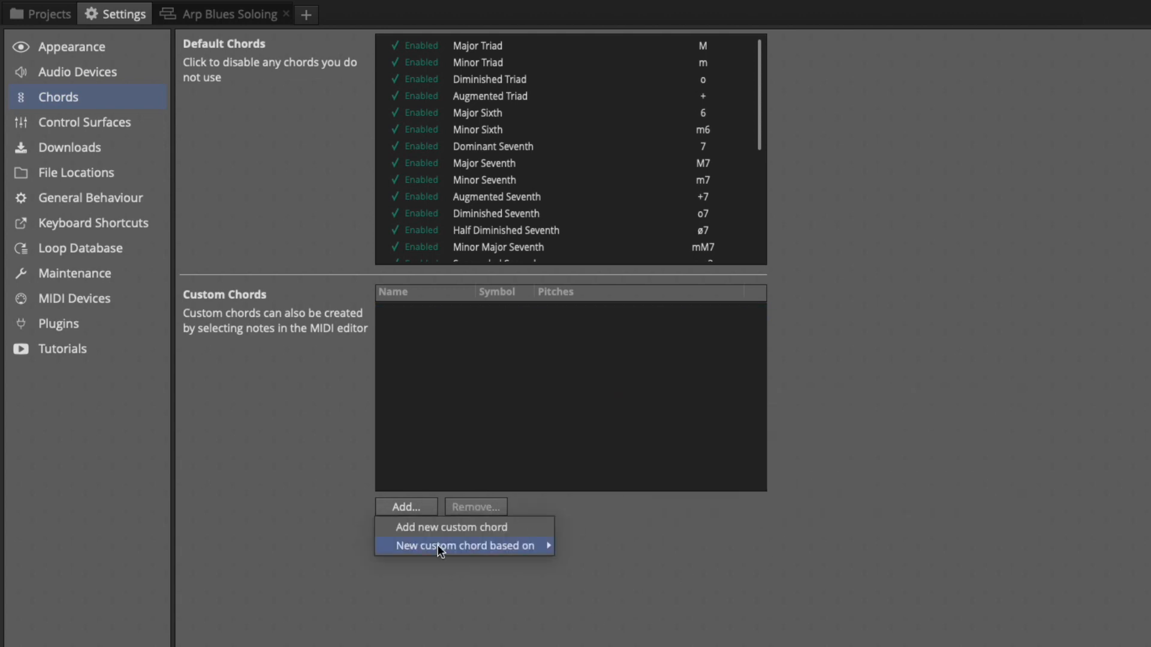
{"action": "left_click", "coordinate": [318, 434]}
{"action": "left_click", "coordinate": [258, 15]}
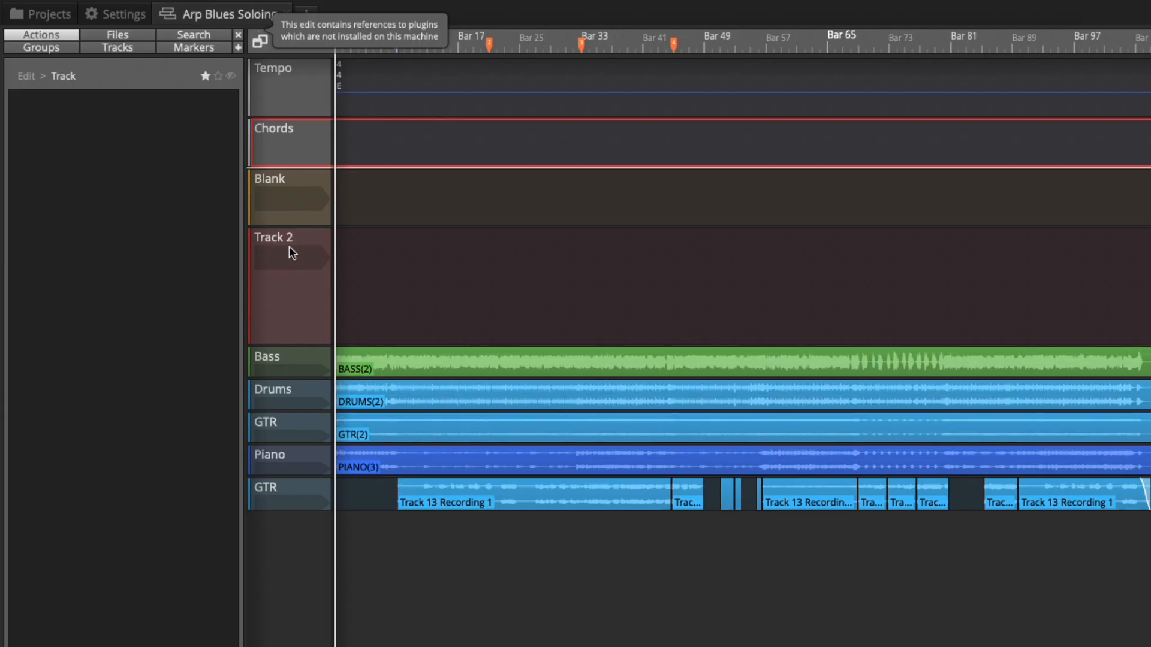
Step: Create a new MIDI clip on Track 2 starting at bar 1 and open it in the MIDI editor
{"action": "left_click_drag", "start_coordinate": [1150, 272], "coordinate": [333, 256]}
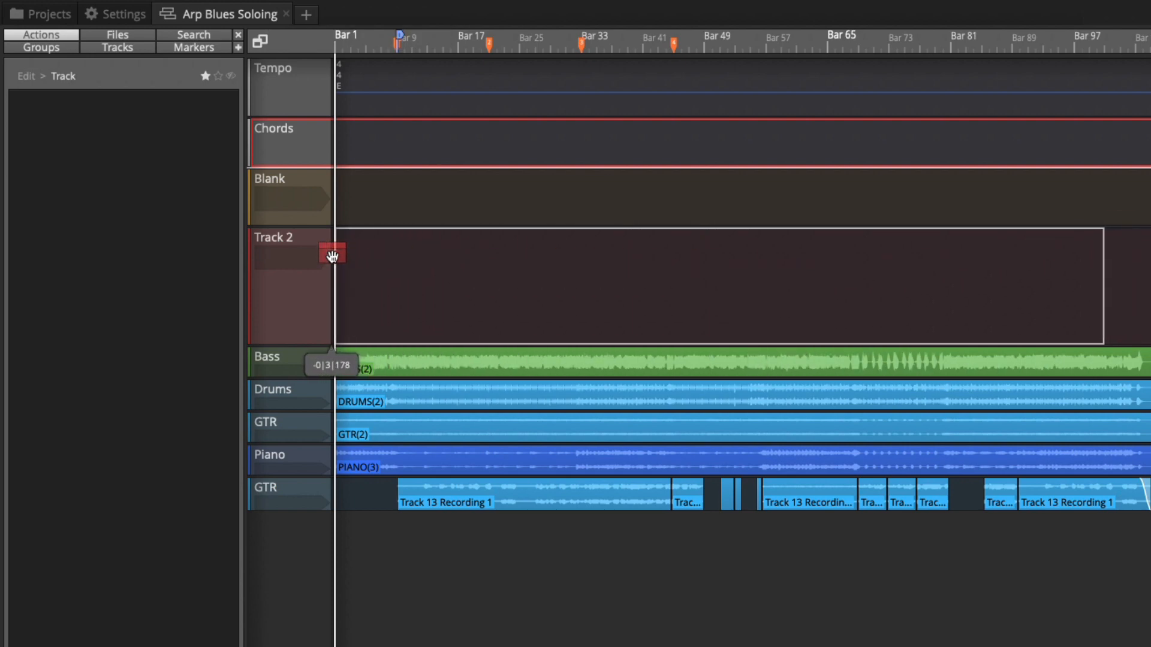
{"action": "left_click", "coordinate": [376, 271]}
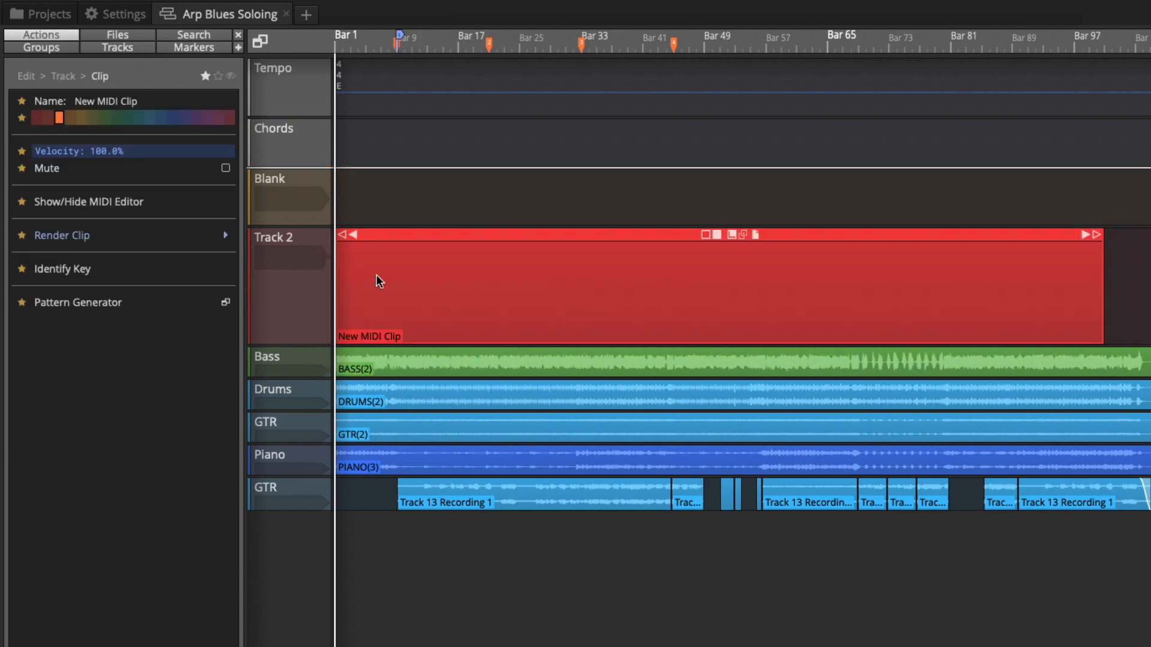
{"action": "double_click", "coordinate": [403, 238]}
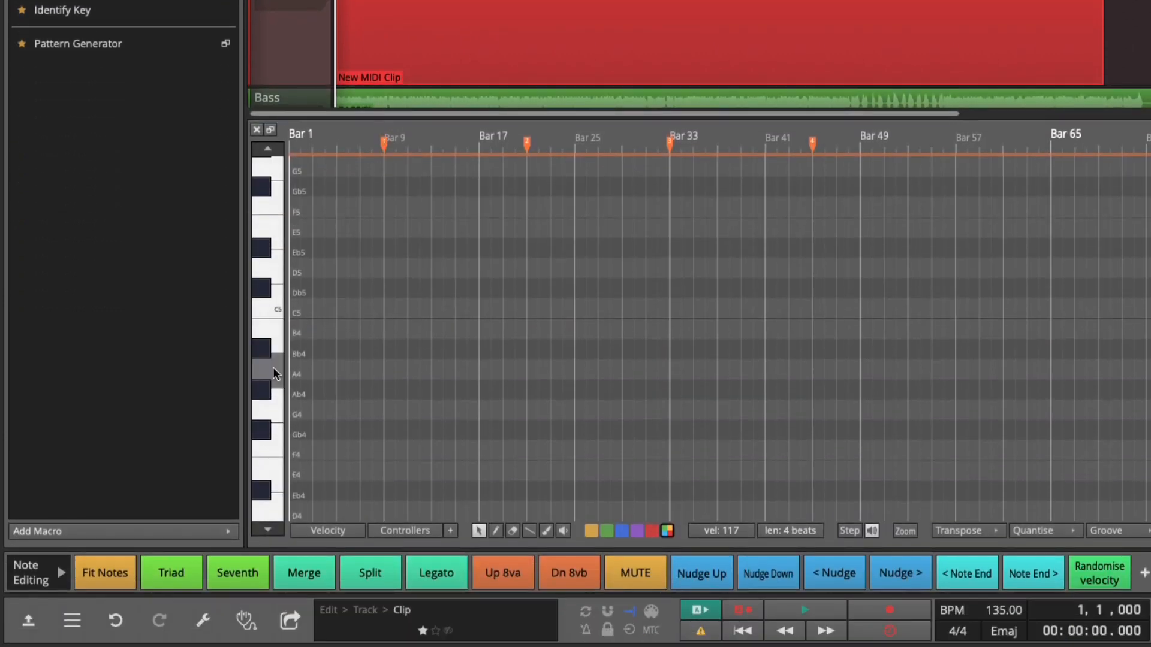
Step: Switch to the draw tool and add a four-beat C3 note at the start of bar 1
{"action": "scroll", "coordinate": [274, 372], "scroll_direction": "down", "scroll_amount": 5}
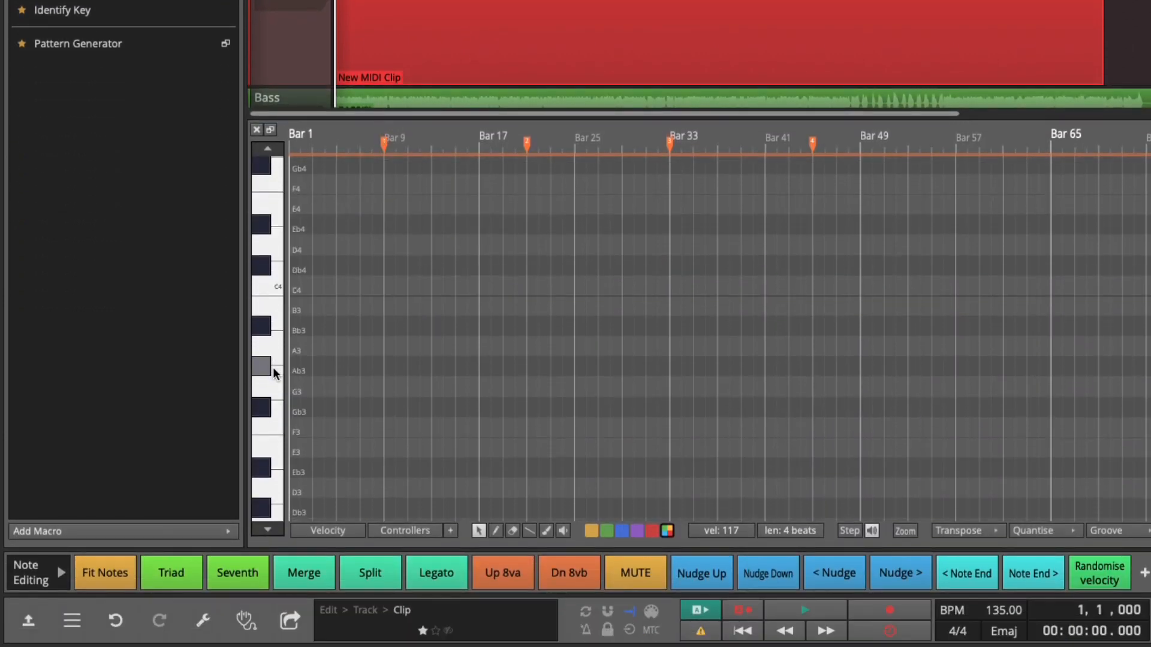
{"action": "scroll", "coordinate": [274, 373], "scroll_direction": "down", "scroll_amount": 1}
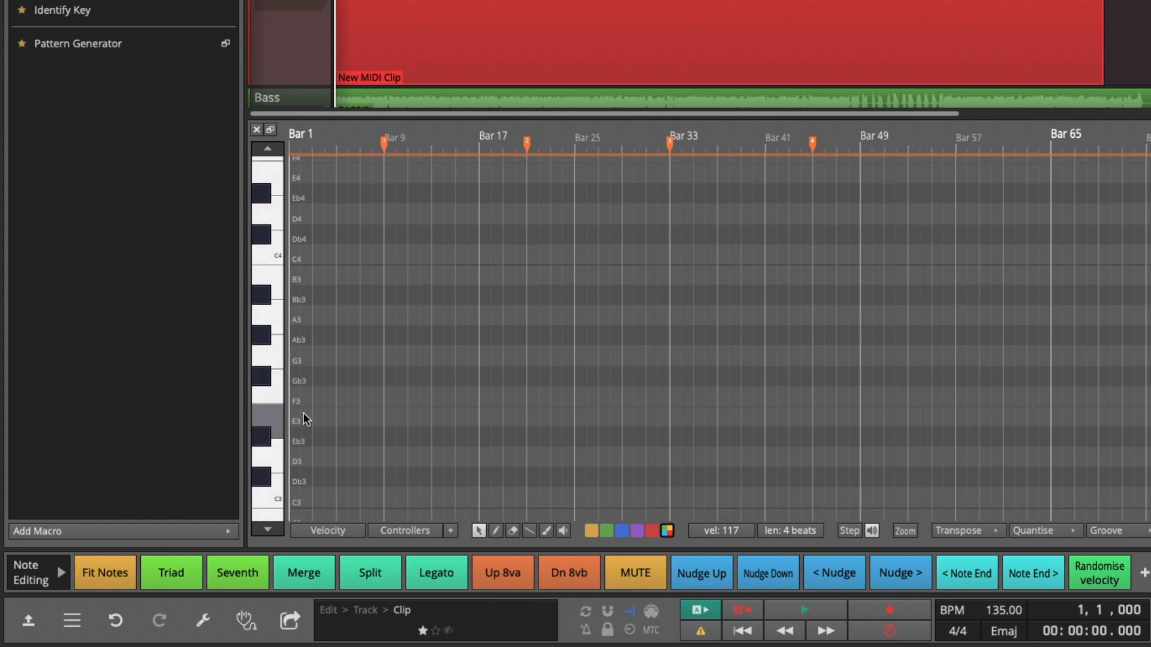
{"action": "left_click", "coordinate": [496, 531]}
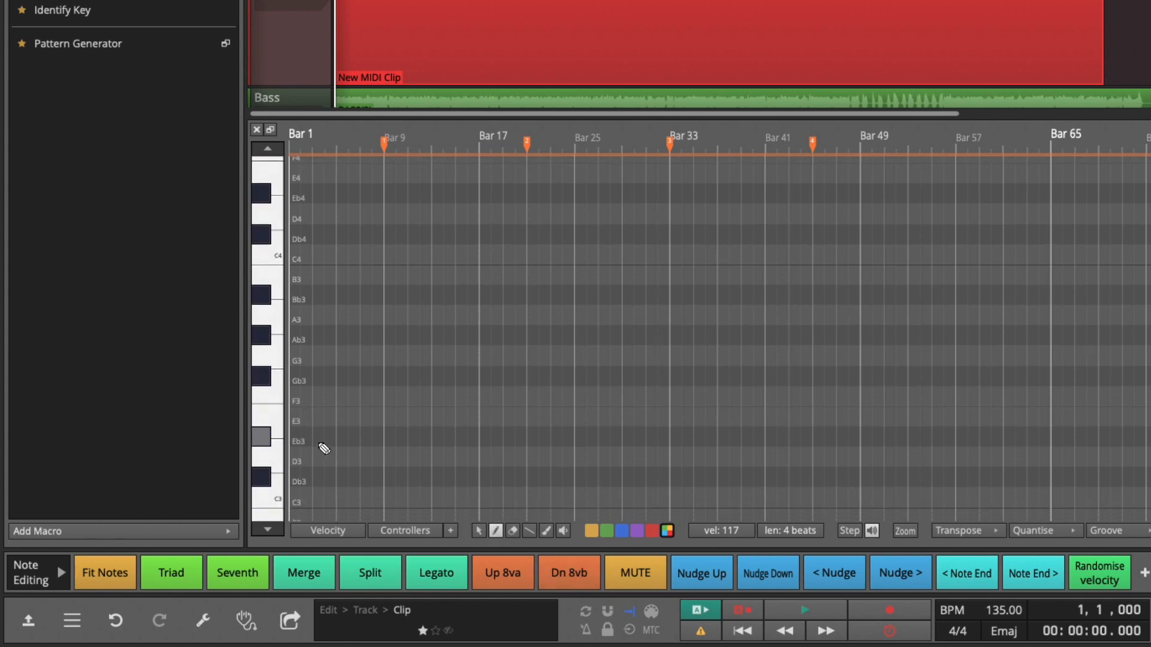
{"action": "scroll", "coordinate": [326, 423], "scroll_direction": "up", "scroll_amount": 1}
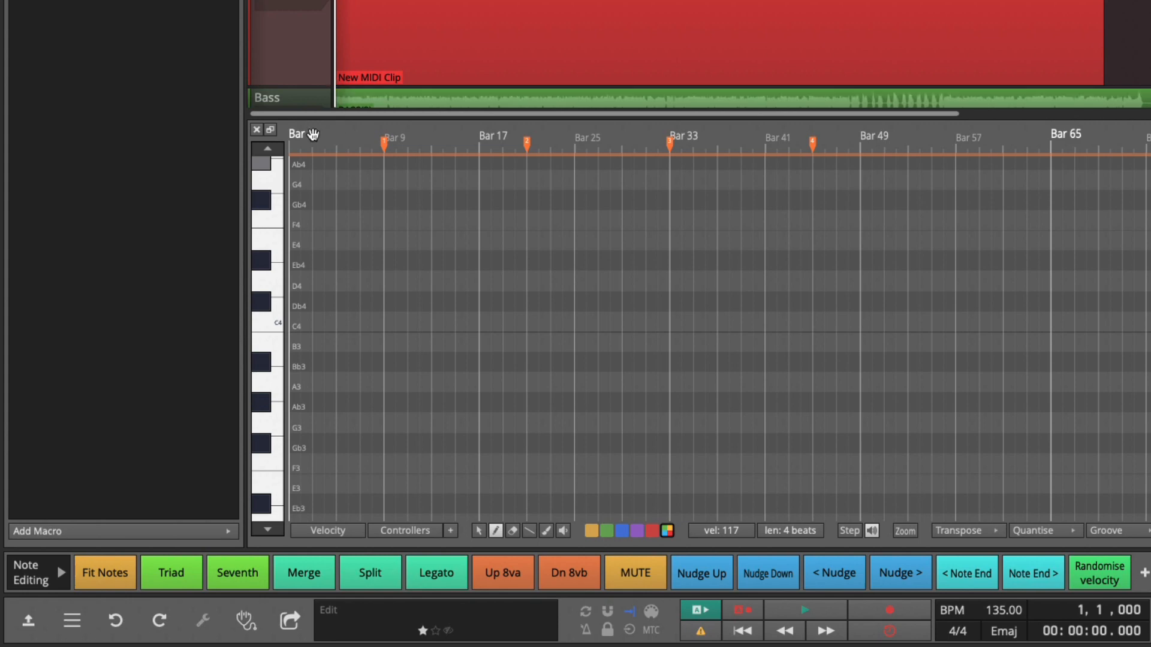
{"action": "left_click_drag", "start_coordinate": [312, 135], "coordinate": [439, 143]}
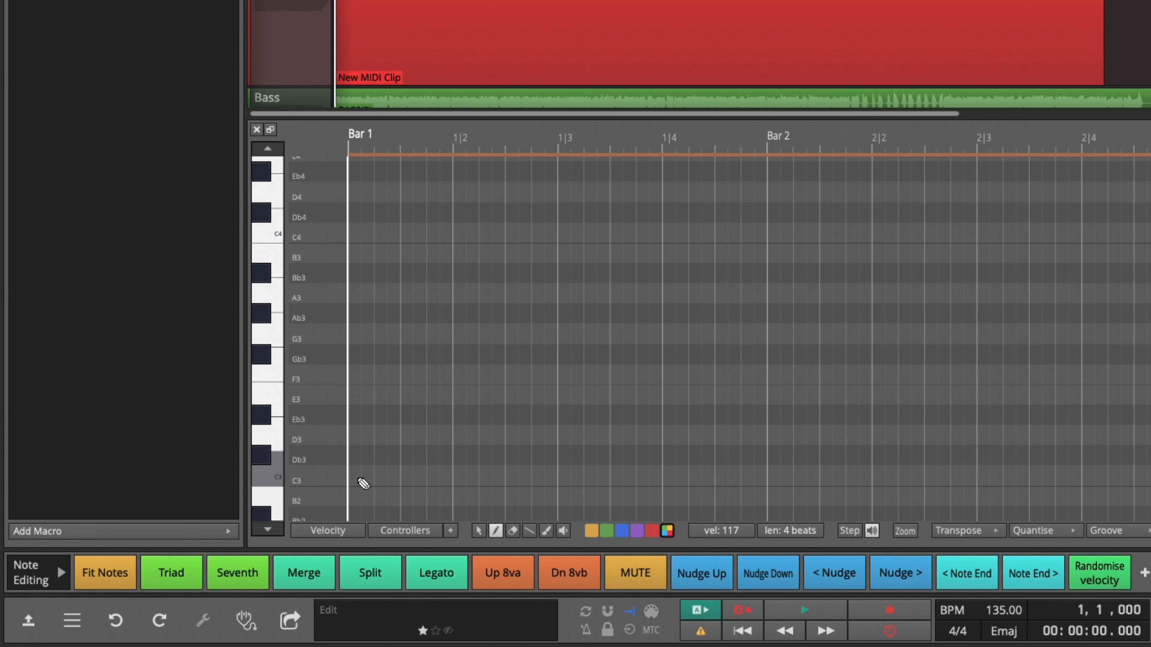
{"action": "left_click", "coordinate": [364, 483]}
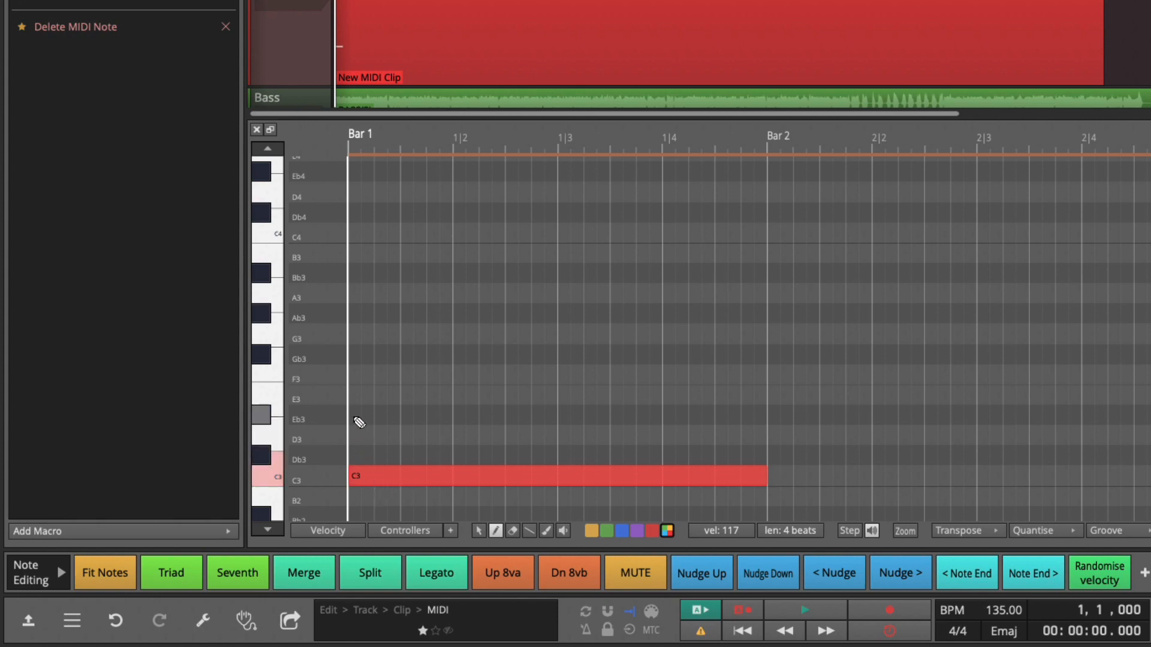
Step: Draw four-beat notes Eb3, F3, Gb3, G3 and Bb3 stacked above the C3 note in bar 1
{"action": "left_click", "coordinate": [361, 422]}
{"action": "left_click_drag", "start_coordinate": [383, 425], "coordinate": [359, 424]}
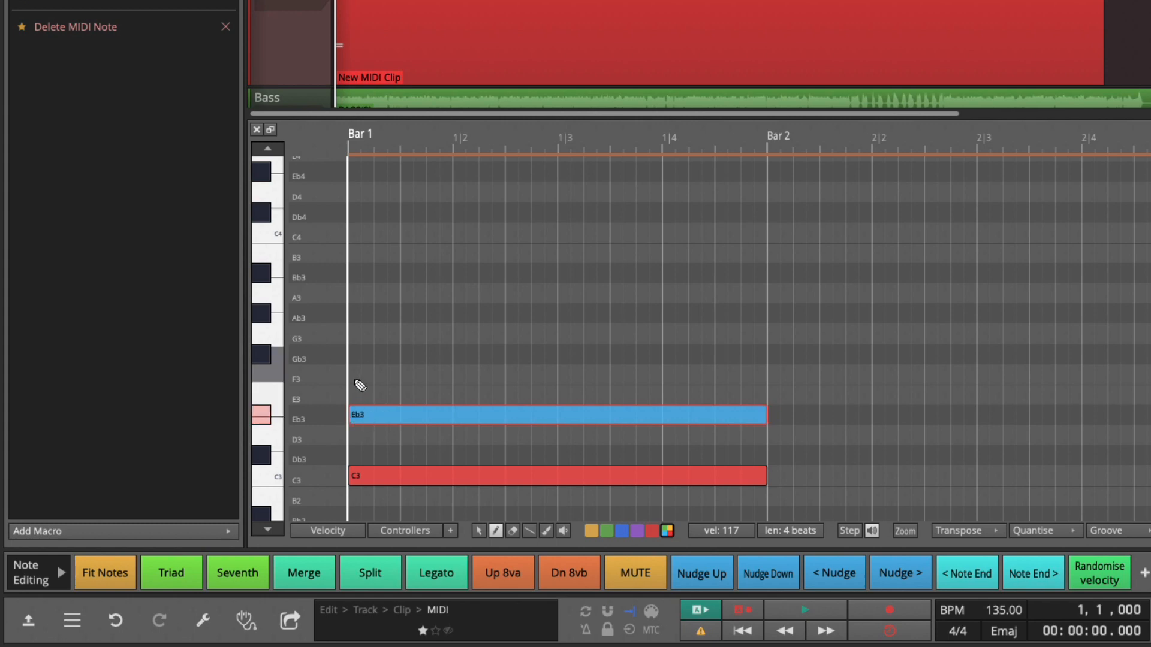
{"action": "left_click", "coordinate": [371, 379]}
{"action": "left_click_drag", "start_coordinate": [373, 386], "coordinate": [374, 389]}
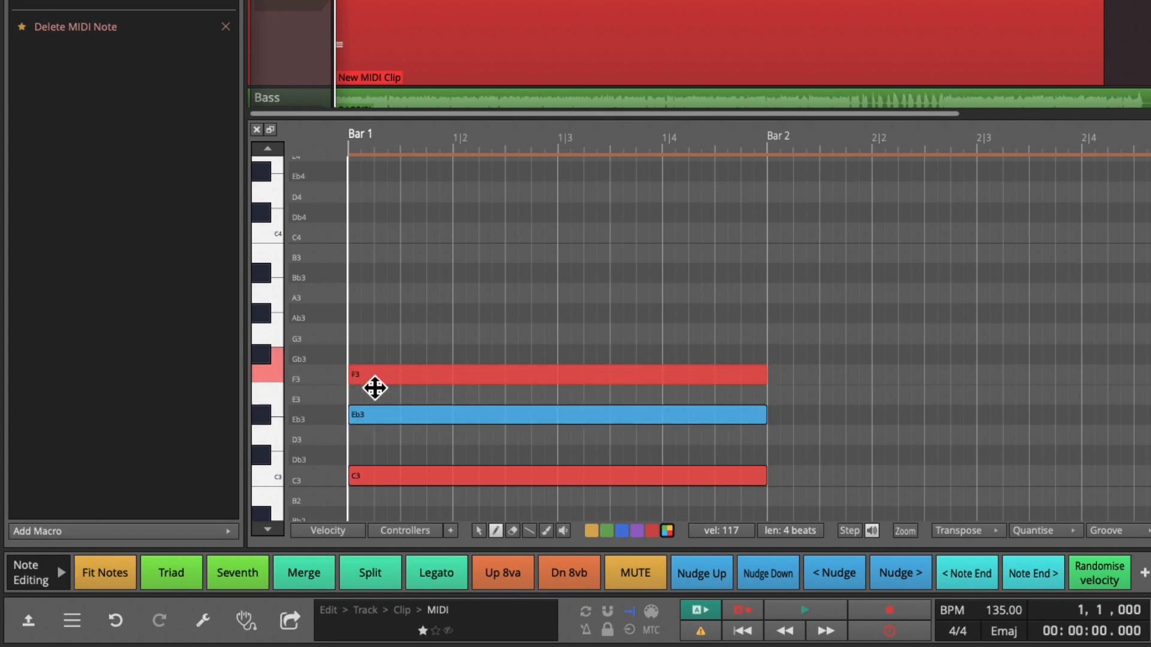
{"action": "left_click", "coordinate": [358, 358]}
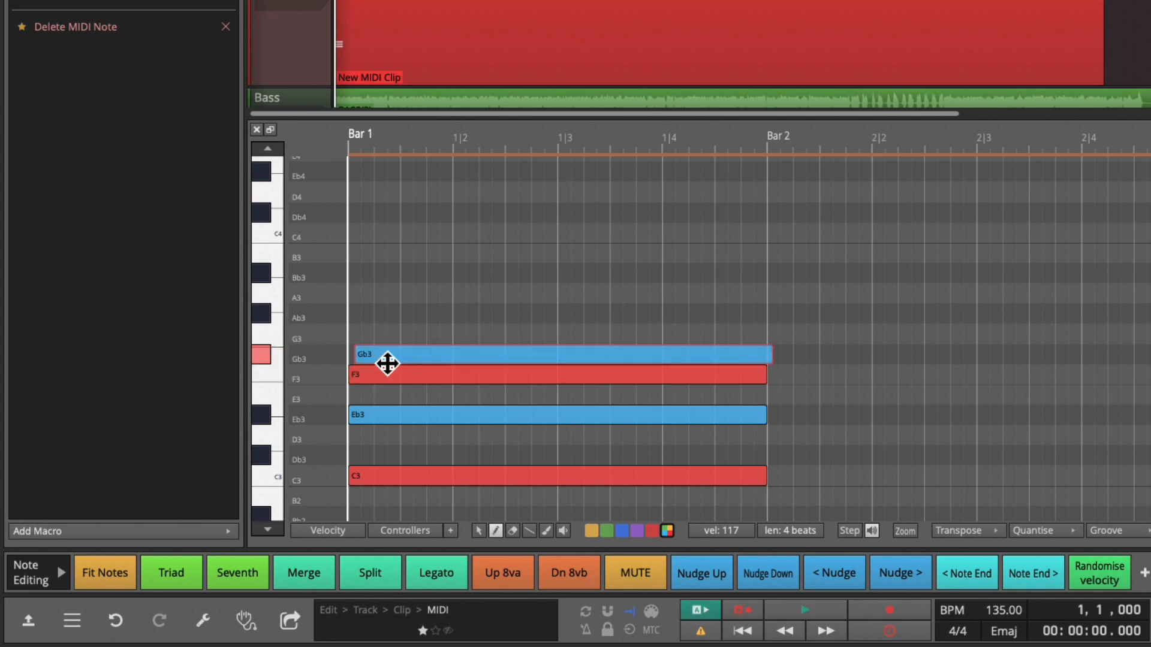
{"action": "left_click", "coordinate": [358, 339]}
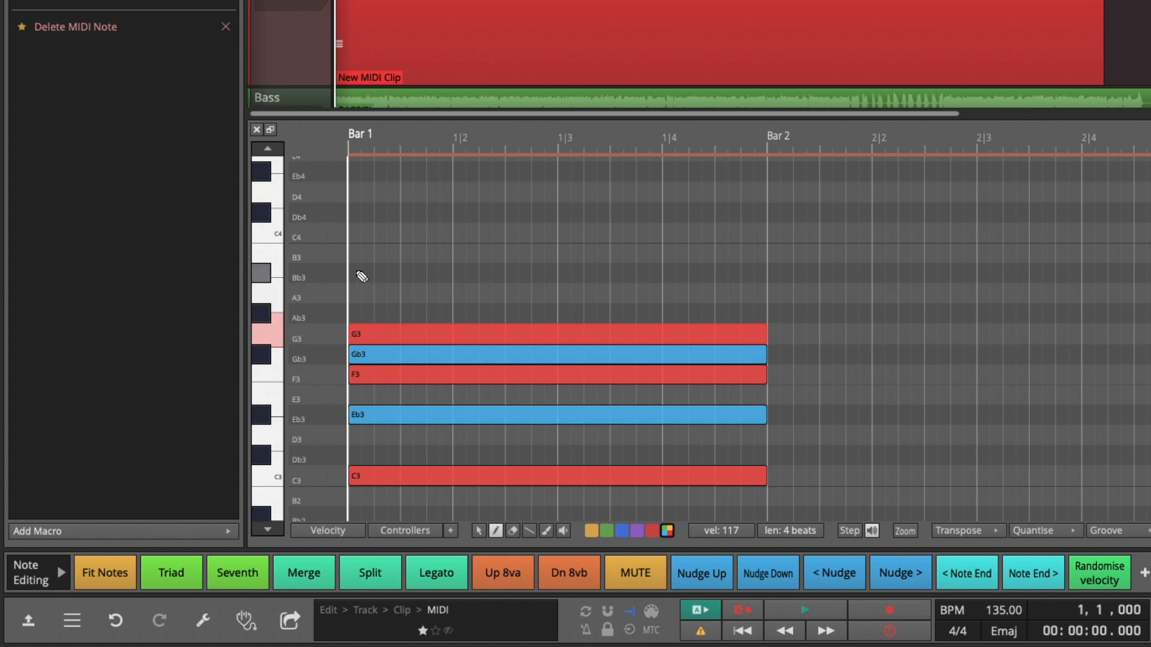
{"action": "left_click", "coordinate": [361, 276]}
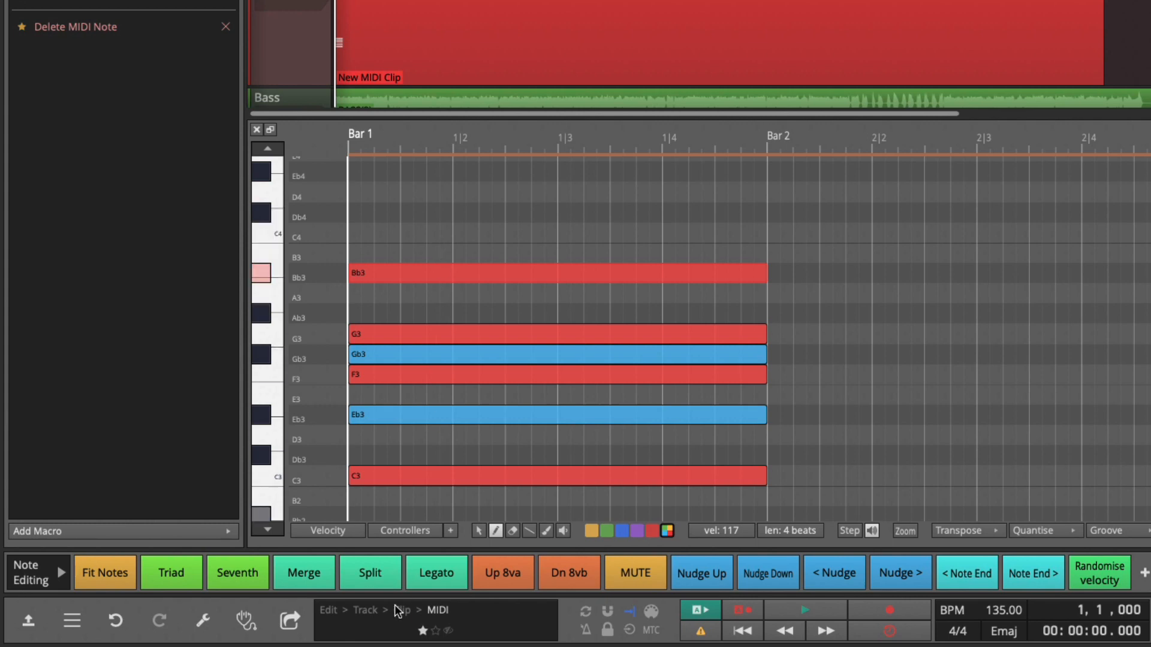
Step: Select all six notes with the select tool and open the MIDI note properties panel
{"action": "left_click", "coordinate": [478, 531]}
{"action": "left_click_drag", "start_coordinate": [472, 245], "coordinate": [478, 500]}
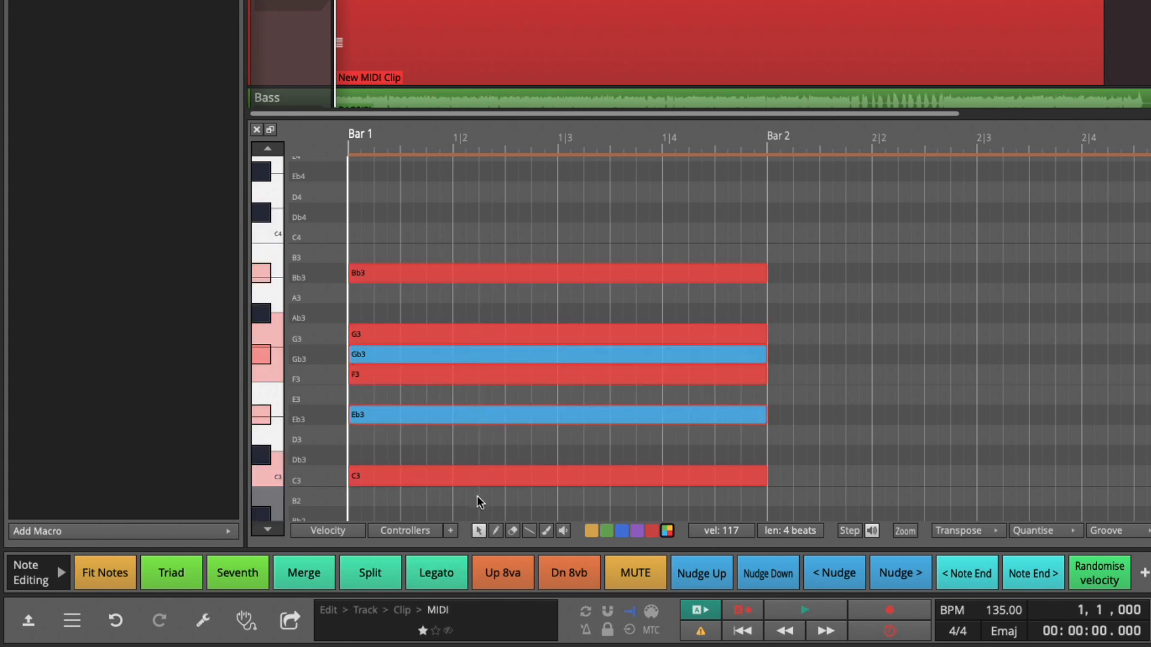
{"action": "left_click", "coordinate": [33, 625]}
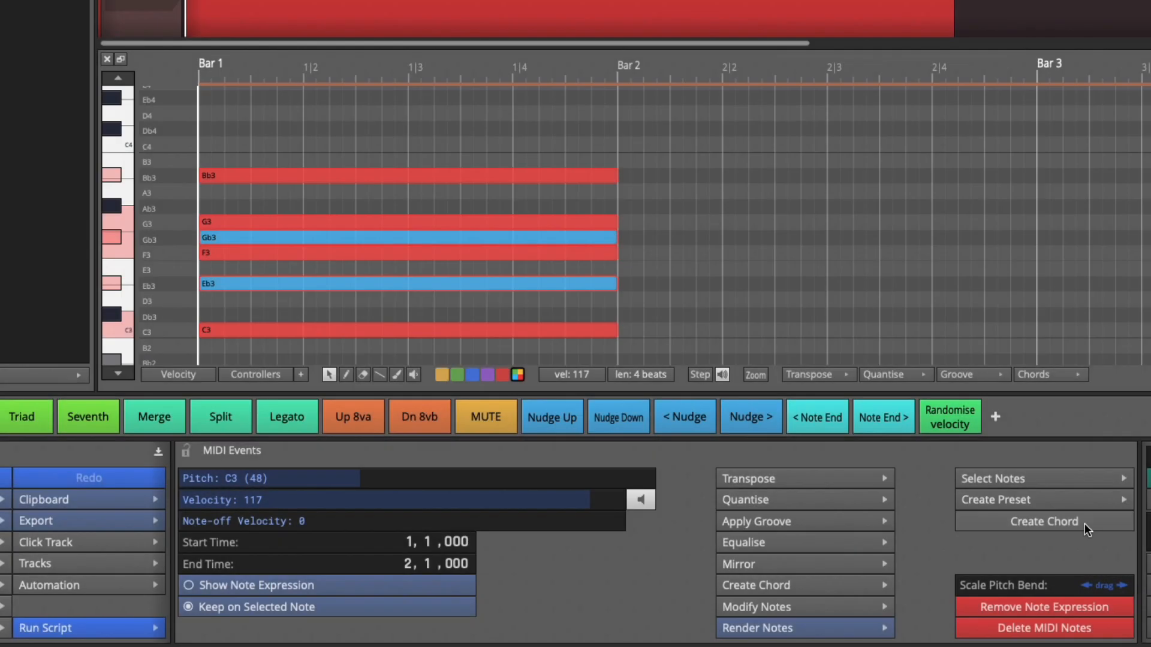
Step: Browse the available chord types for creating chords from the selected notes
{"action": "left_click", "coordinate": [779, 586]}
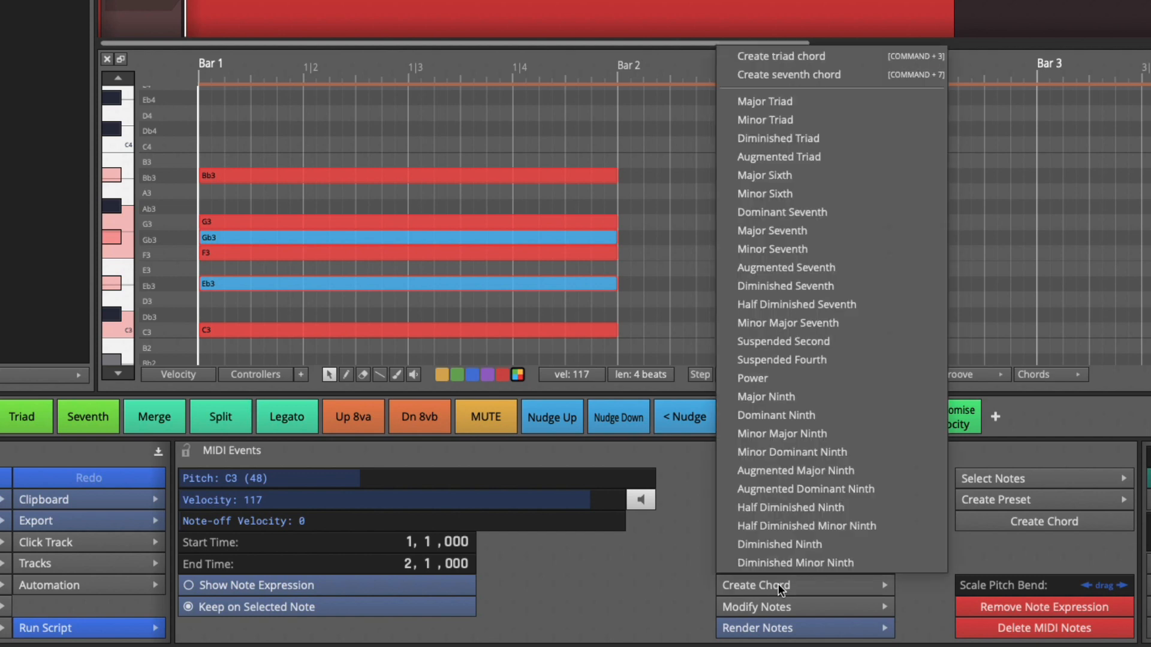
{"action": "left_click", "coordinate": [835, 360]}
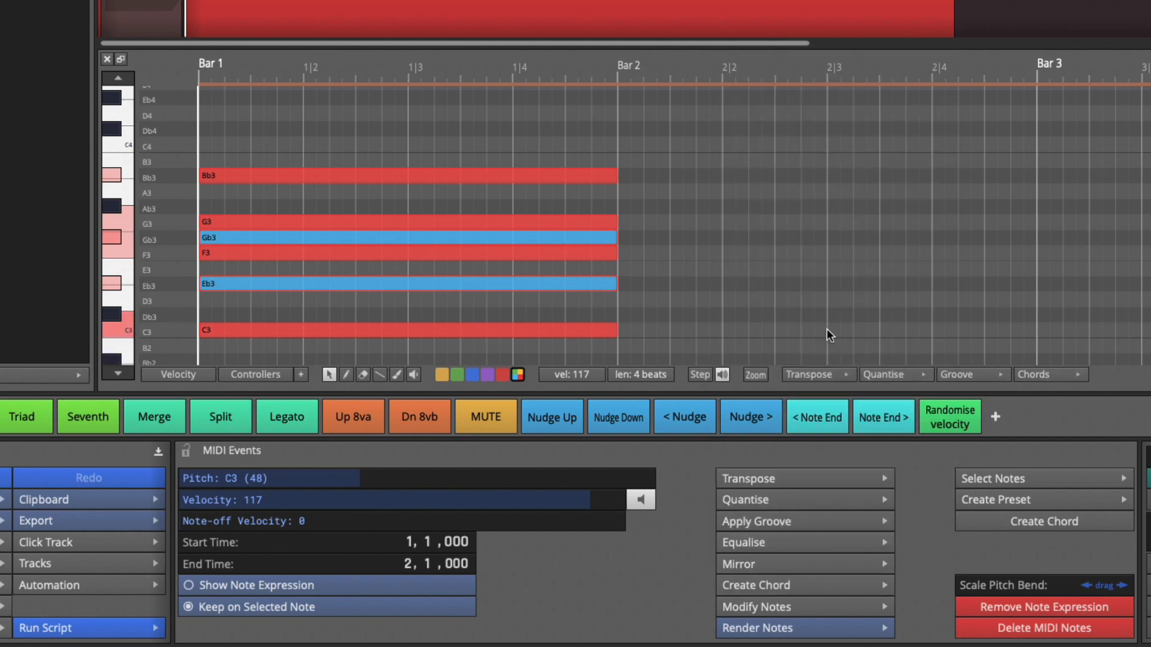
{"action": "left_click", "coordinate": [1046, 373]}
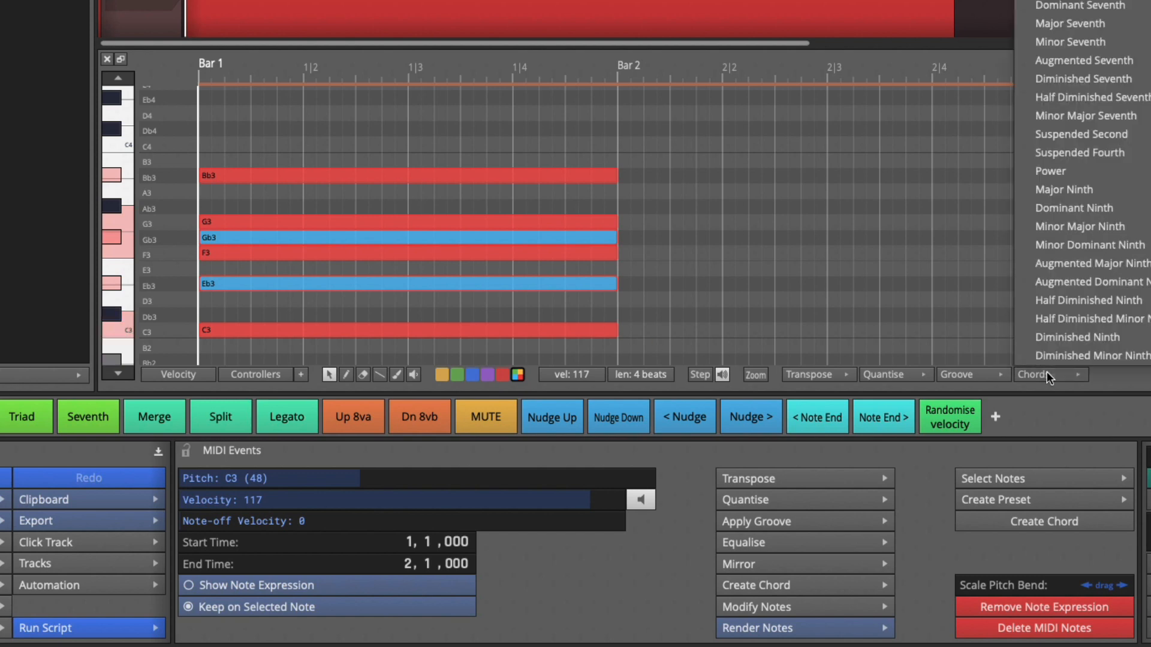
{"action": "left_click", "coordinate": [922, 538]}
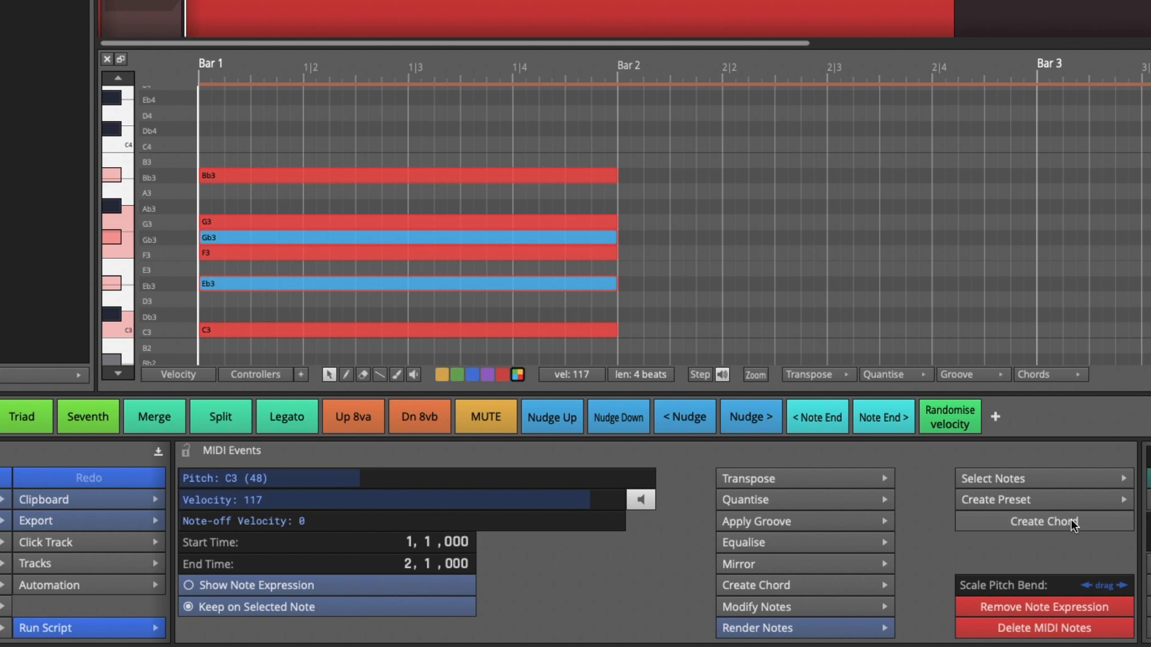
Step: Create a custom chord from the selected notes named Blues Scale with the symbol Blues
{"action": "left_click", "coordinate": [1044, 521]}
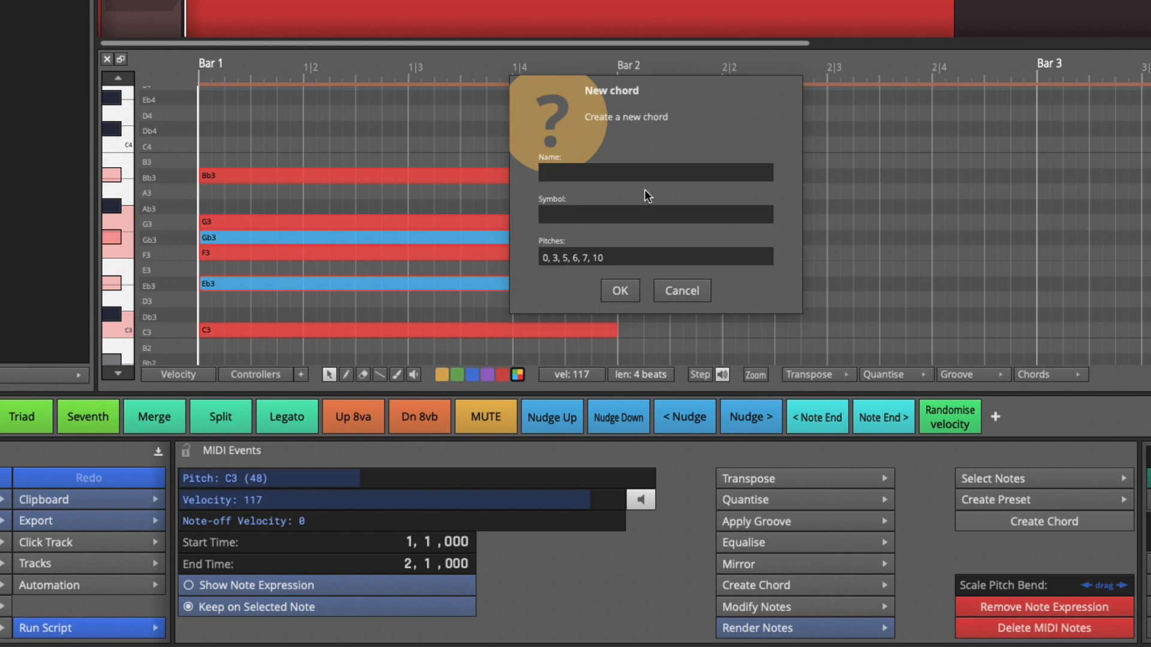
{"action": "type", "text": "Blues Scale"}
{"action": "left_click", "coordinate": [617, 207]}
{"action": "type", "text": "Blues"}
{"action": "left_click", "coordinate": [628, 290]}
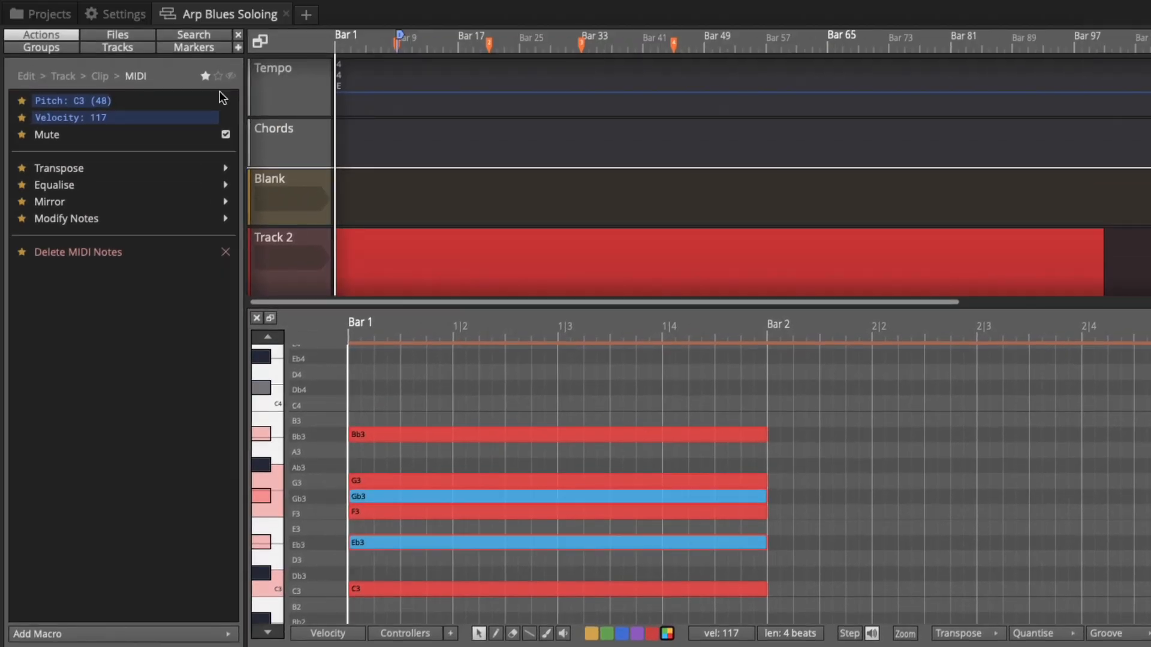
Step: Check the custom chord list in Settings and return to the project
{"action": "left_click", "coordinate": [120, 15]}
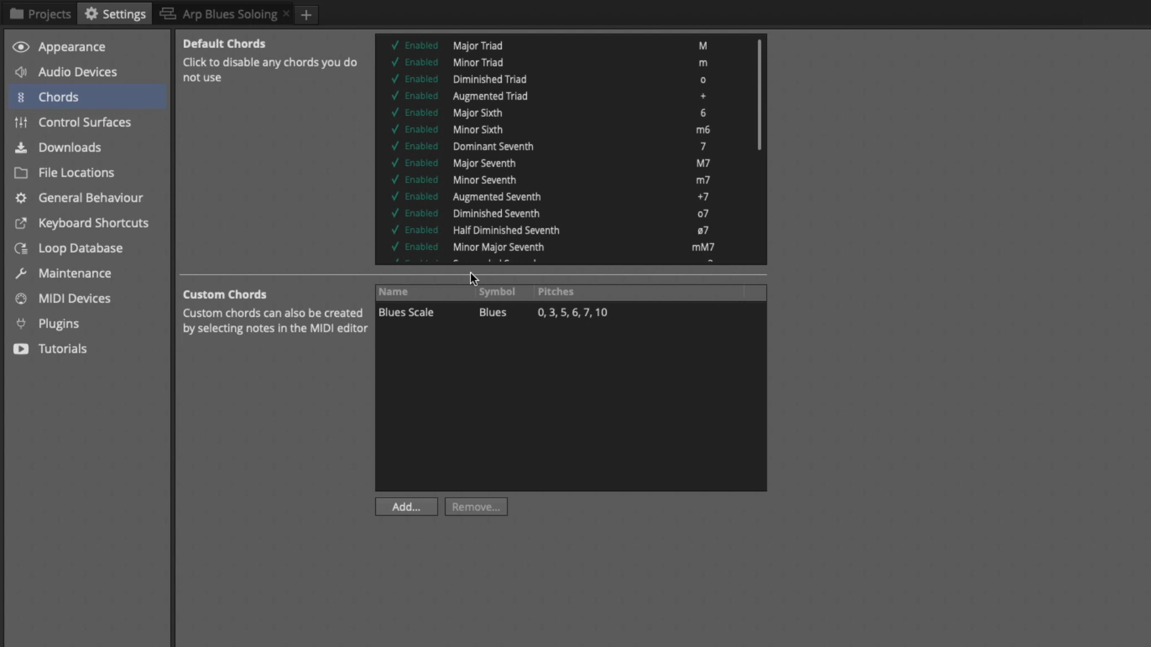
{"action": "left_click", "coordinate": [239, 19]}
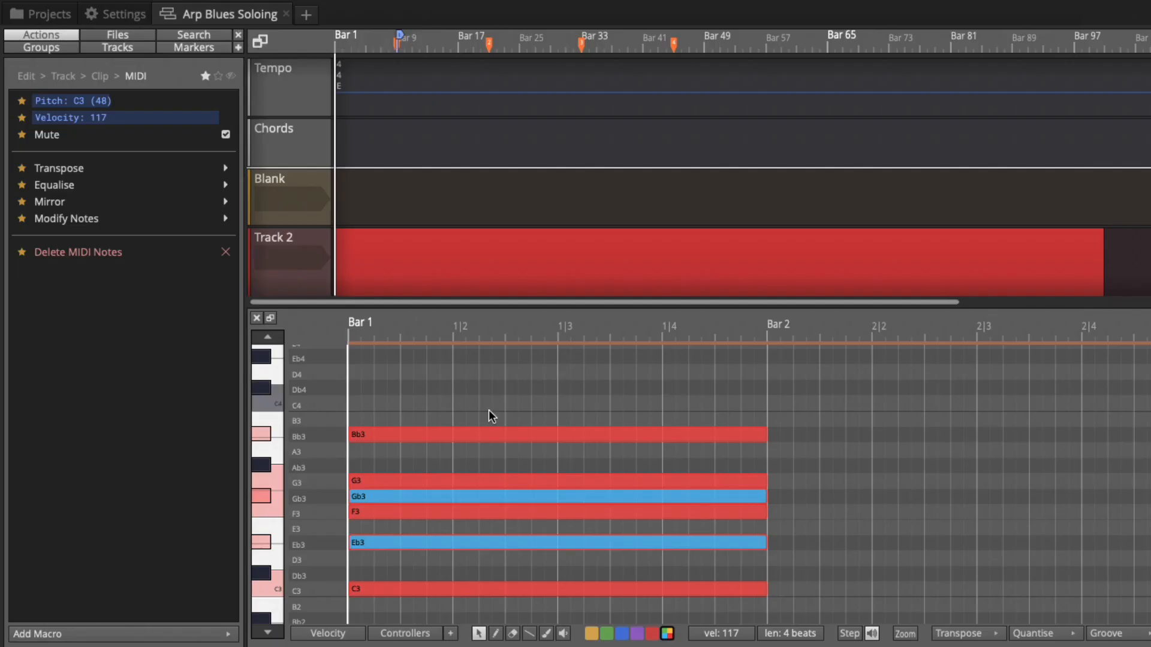
Step: Add a chord clip on the Chords track starting at bar 1
{"action": "left_click", "coordinate": [350, 142]}
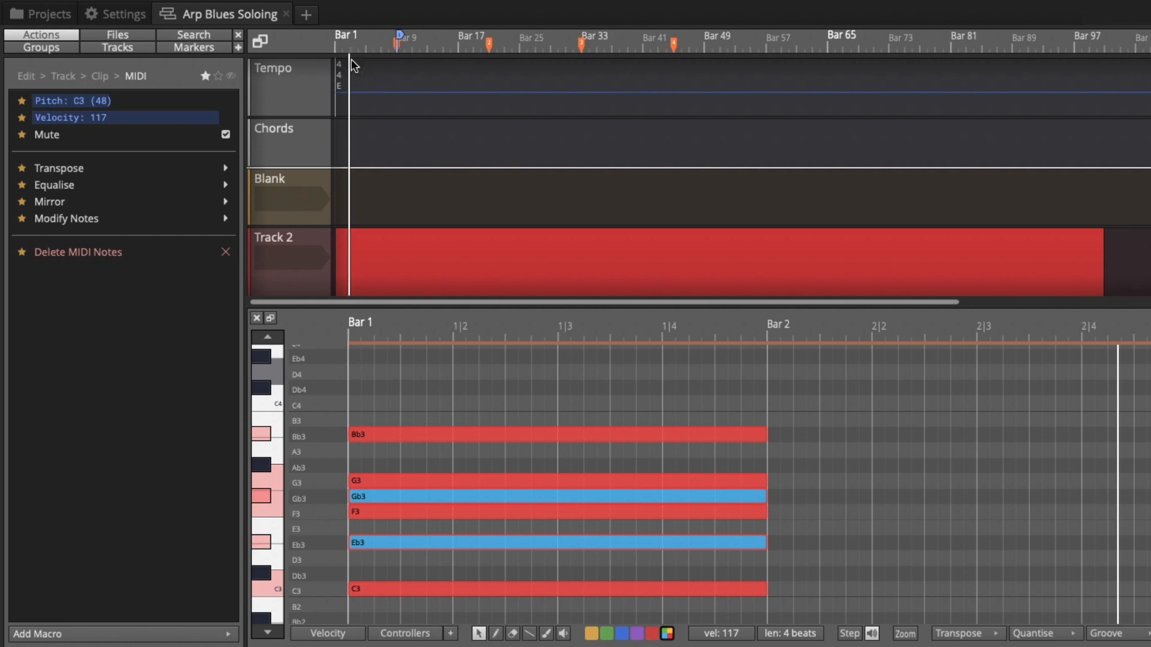
{"action": "double_click", "coordinate": [358, 139]}
{"action": "scroll", "coordinate": [372, 151], "scroll_direction": "up", "scroll_amount": 5}
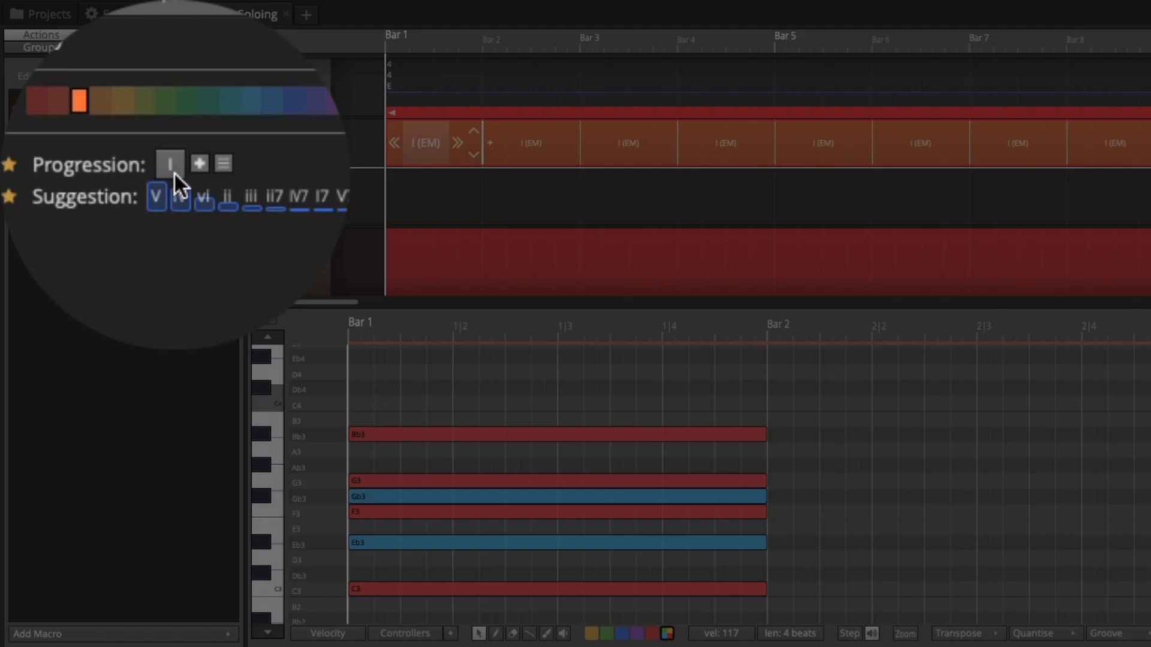
Step: Set the chord progression's chord to E Blues Scale
{"action": "left_click", "coordinate": [108, 170]}
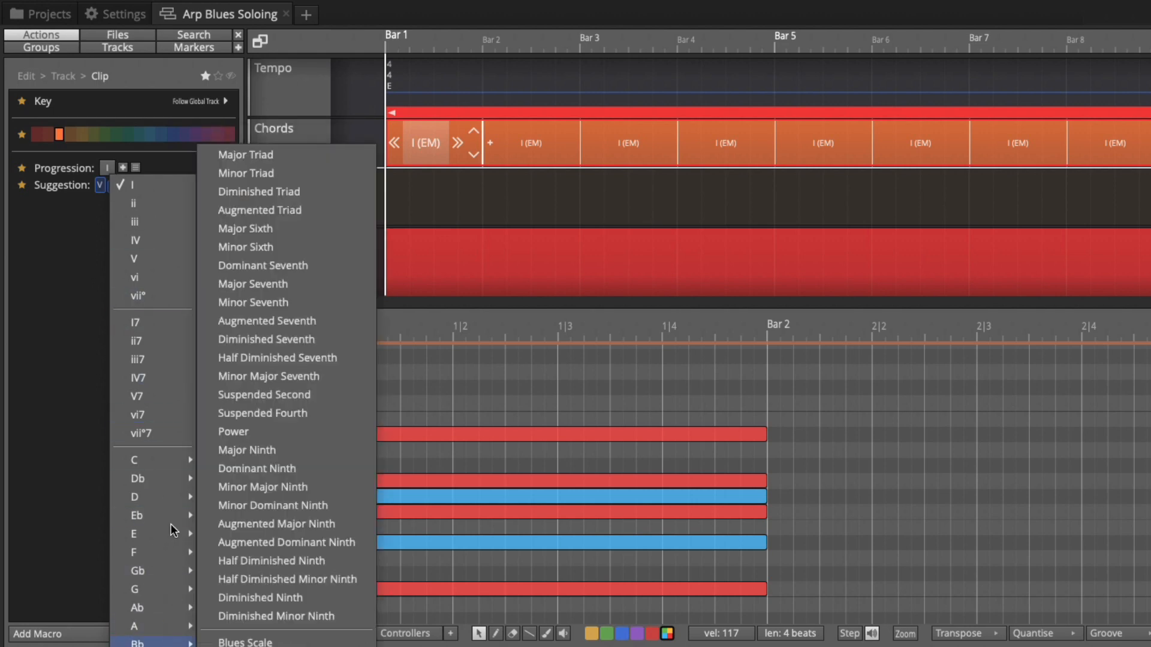
{"action": "mouse_move", "coordinate": [171, 536]}
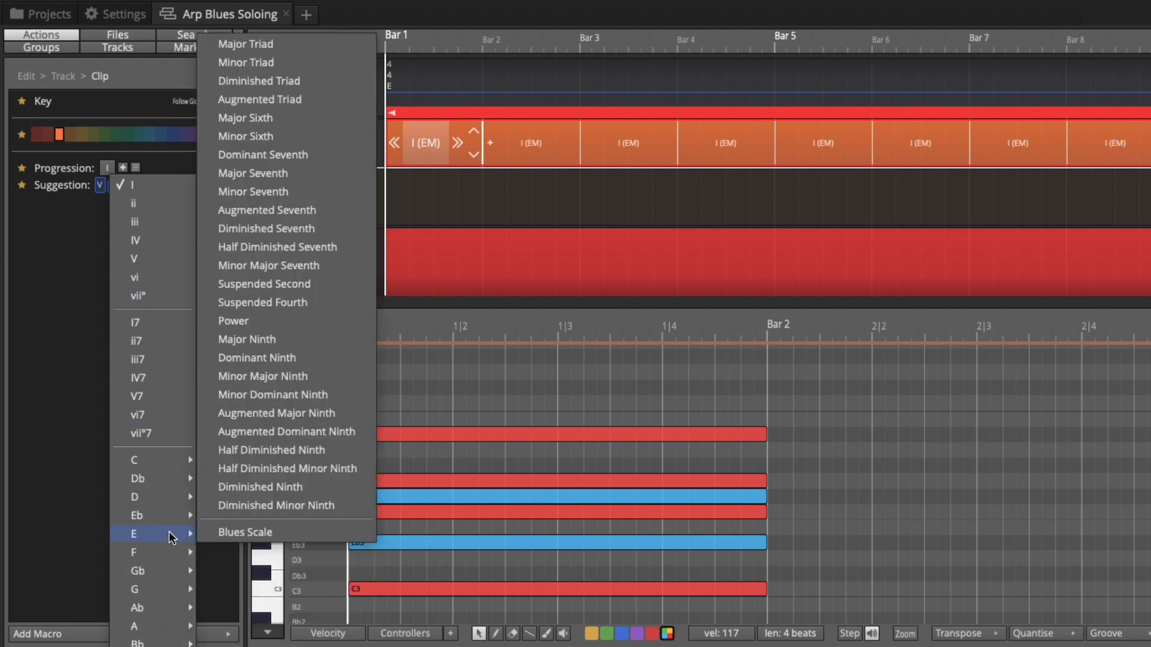
{"action": "left_click", "coordinate": [255, 537]}
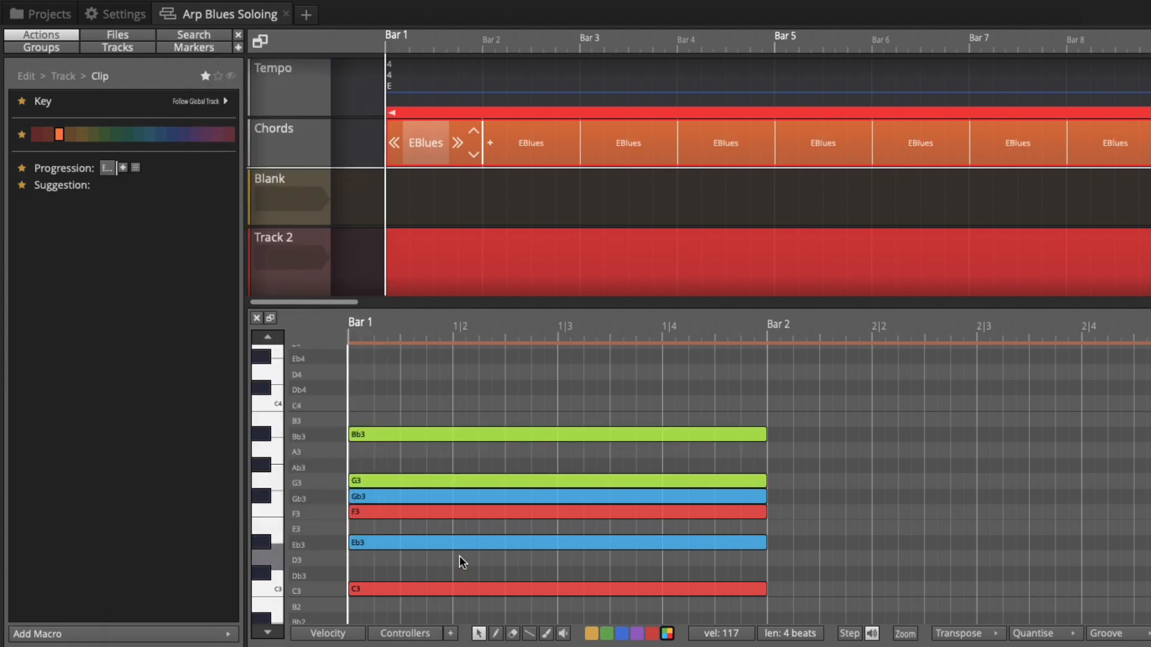
Step: Select all the chord's notes in the piano roll and move them up so the lowest note sits on E3
{"action": "left_click_drag", "start_coordinate": [274, 638], "coordinate": [270, 541]}
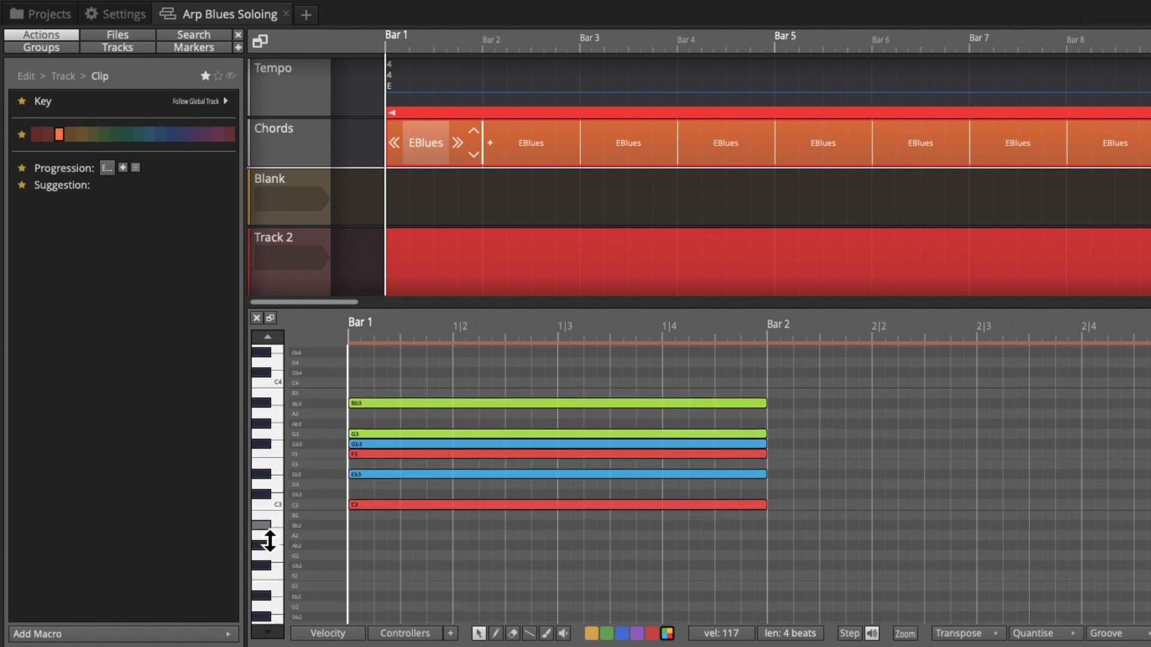
{"action": "left_click_drag", "start_coordinate": [406, 380], "coordinate": [450, 535]}
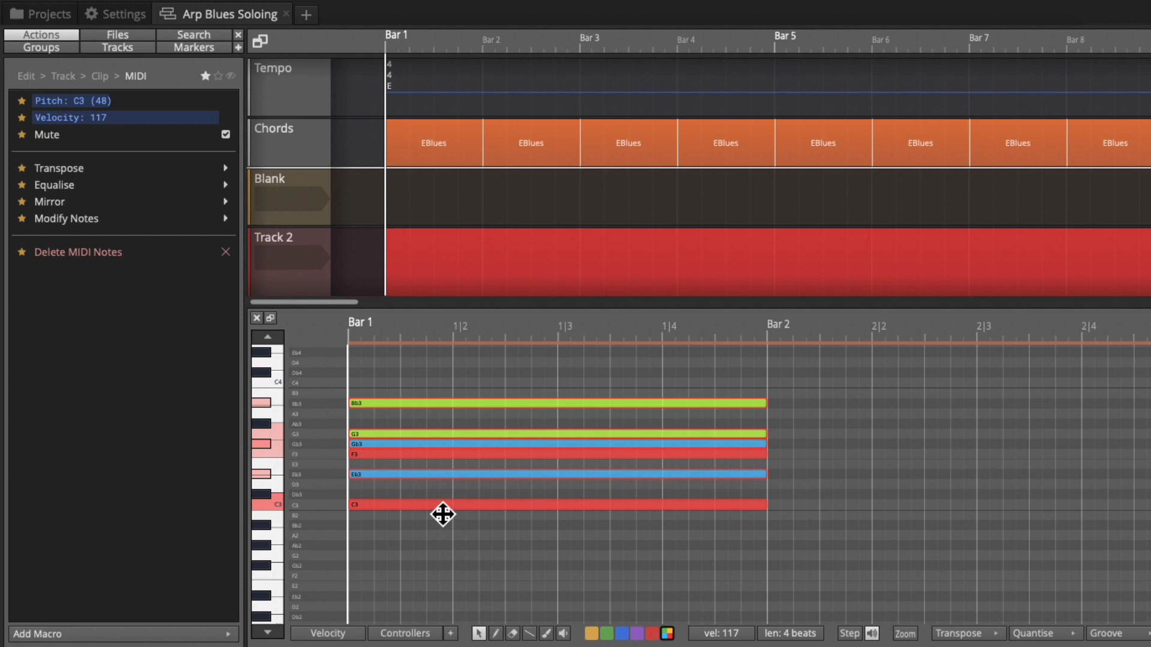
{"action": "left_click_drag", "start_coordinate": [441, 511], "coordinate": [442, 473]}
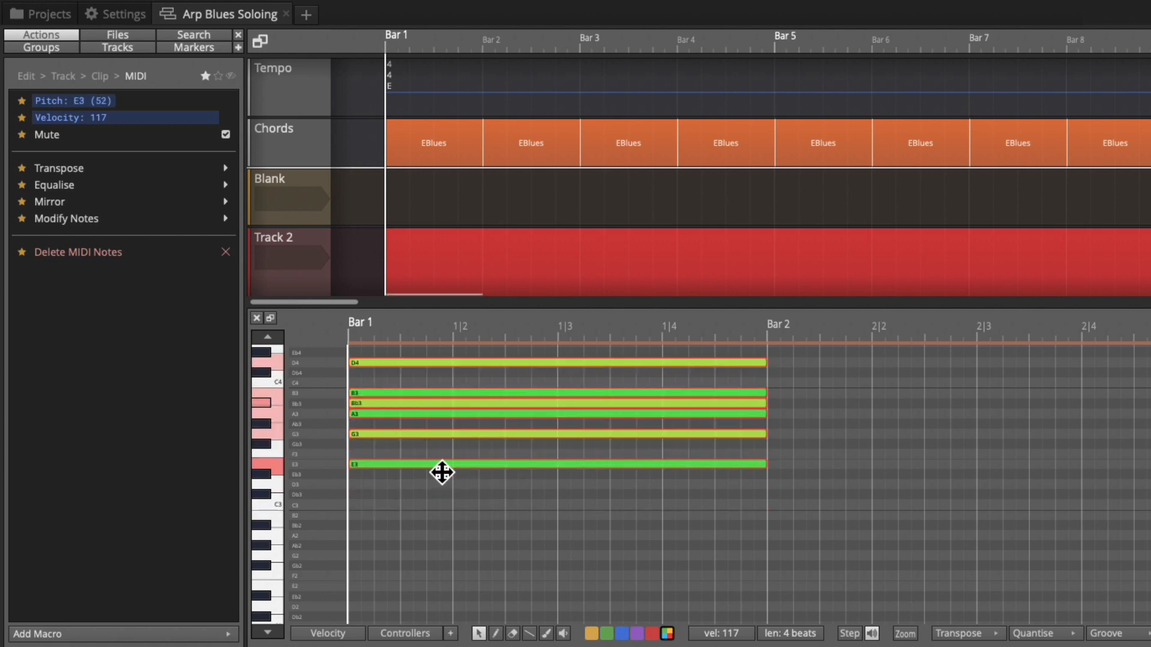
Step: Select the chord notes and duplicate them
{"action": "scroll", "coordinate": [442, 534], "scroll_direction": "up", "scroll_amount": 2}
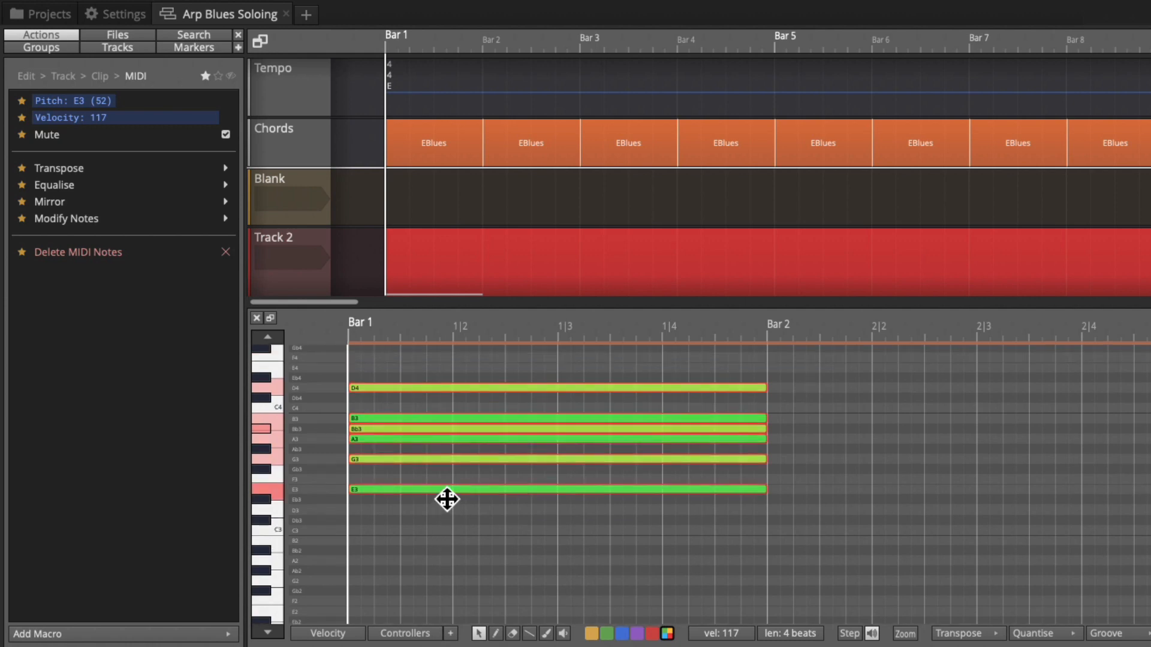
{"action": "scroll", "coordinate": [442, 429], "scroll_direction": "up", "scroll_amount": 2}
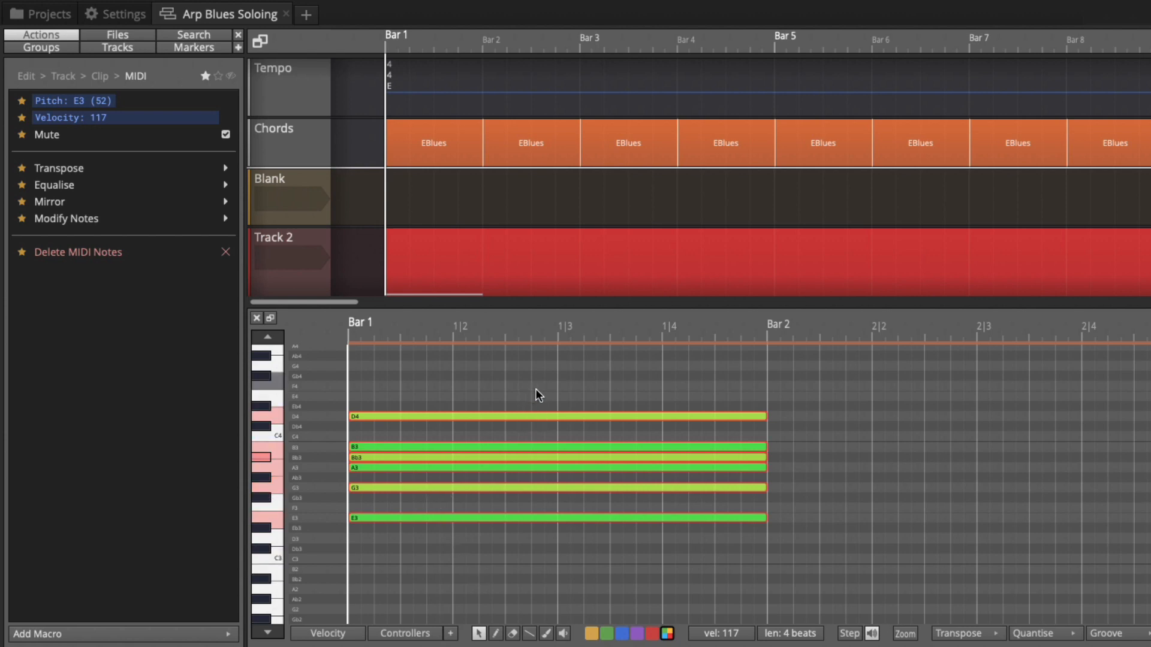
{"action": "left_click_drag", "start_coordinate": [536, 391], "coordinate": [667, 570]}
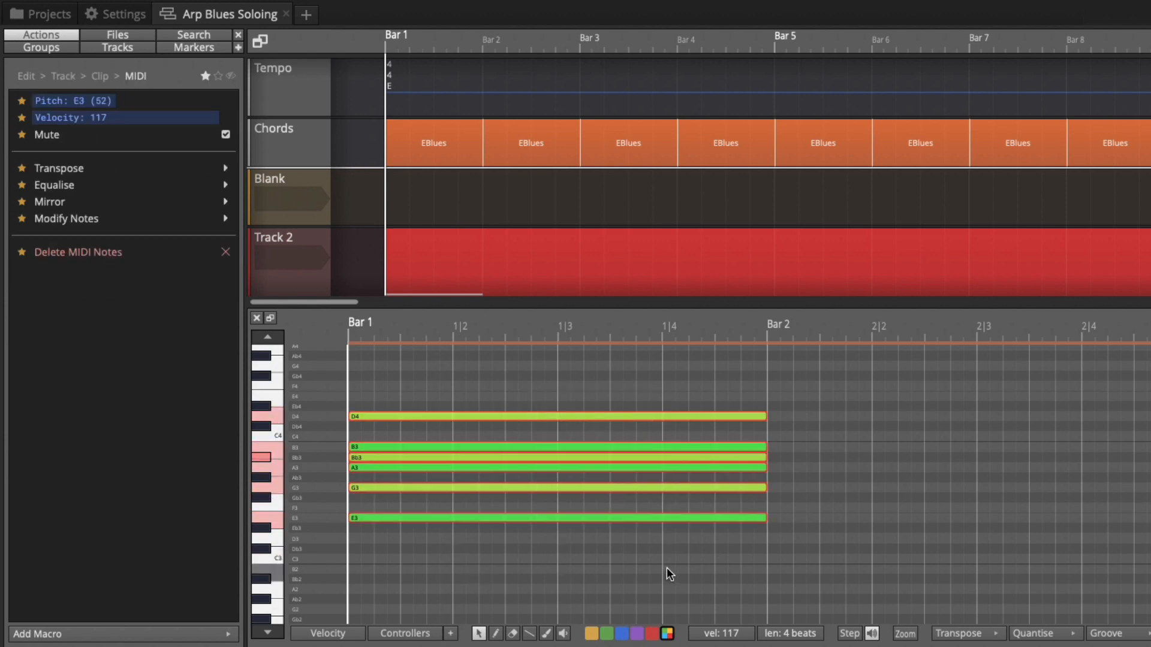
{"action": "key", "text": "ctrl+d"}
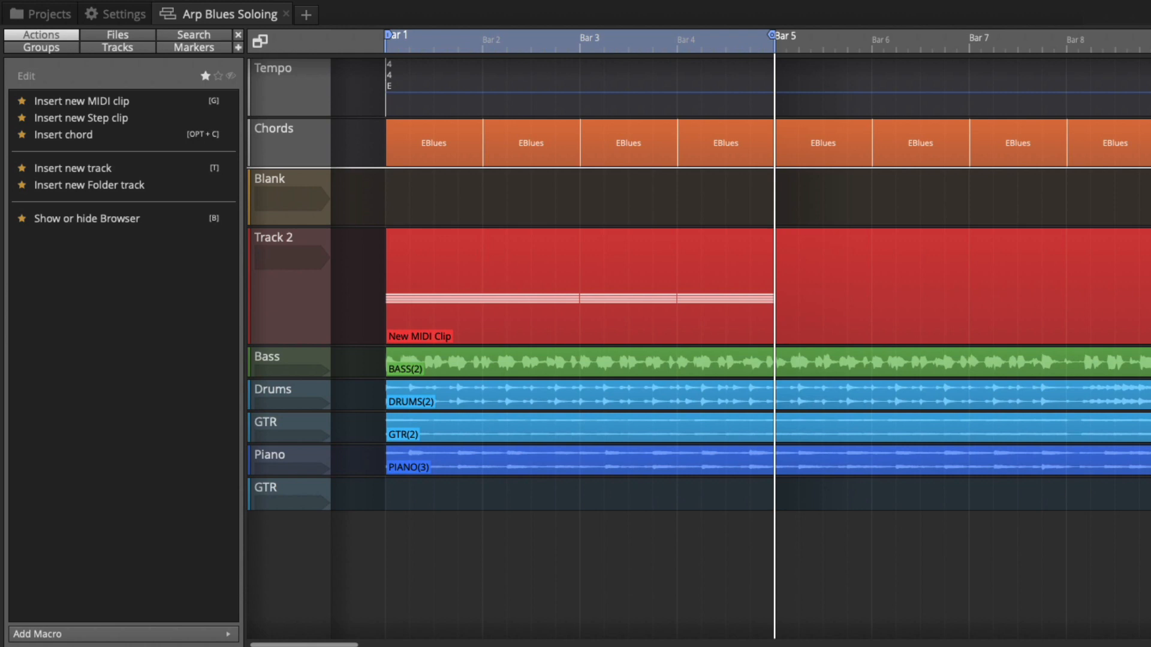
Step: Play back the arrangement to hear the chord notes over the track
{"action": "key", "text": "space"}
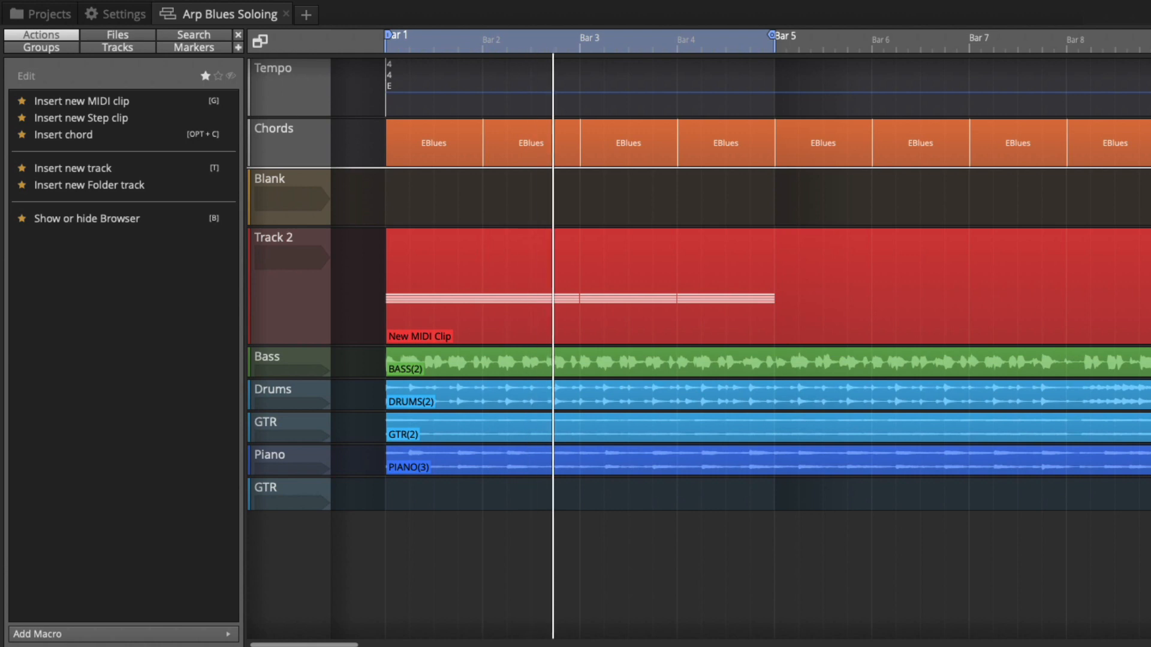
{"action": "key", "text": "space"}
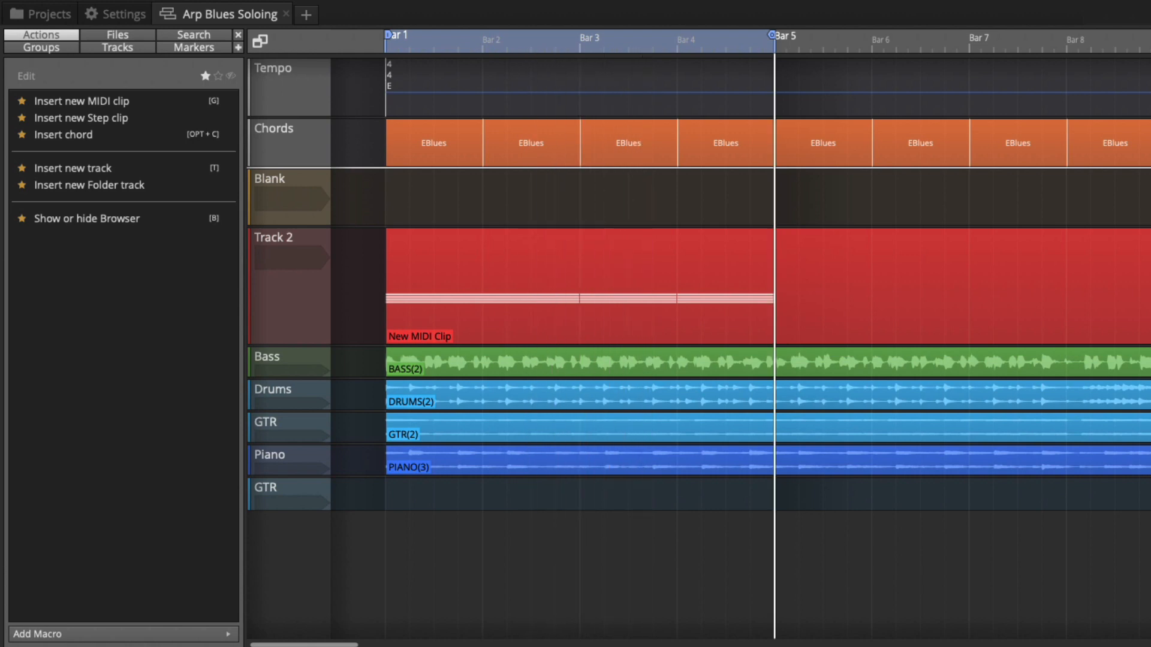
{"action": "key", "text": "space"}
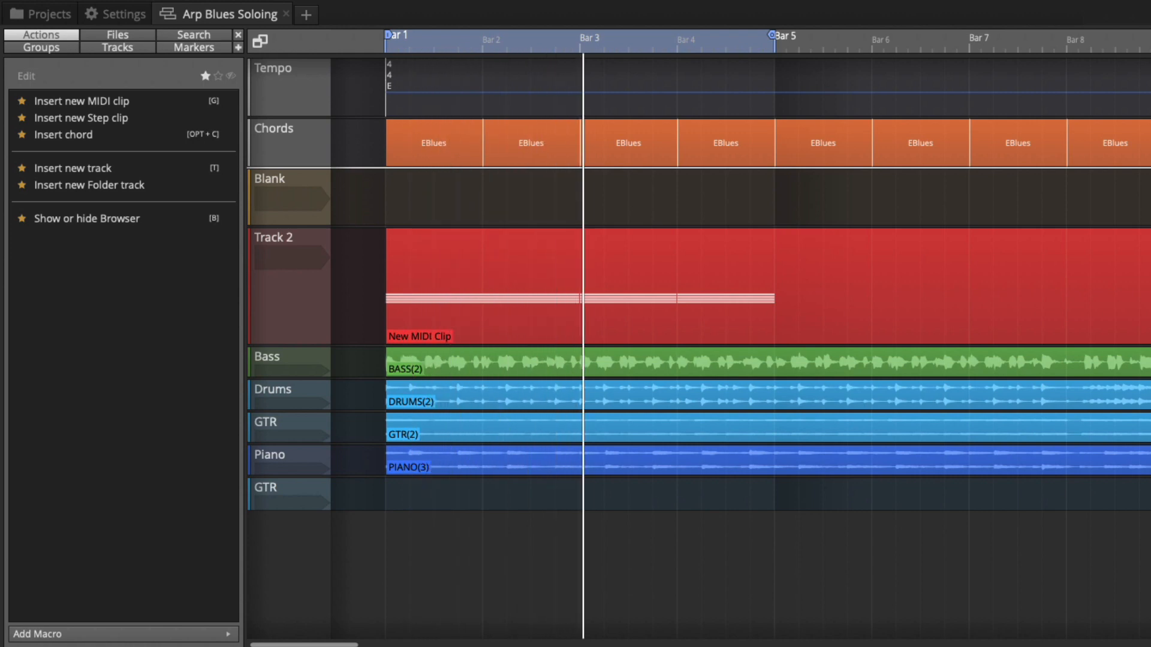
{"action": "key", "text": "space"}
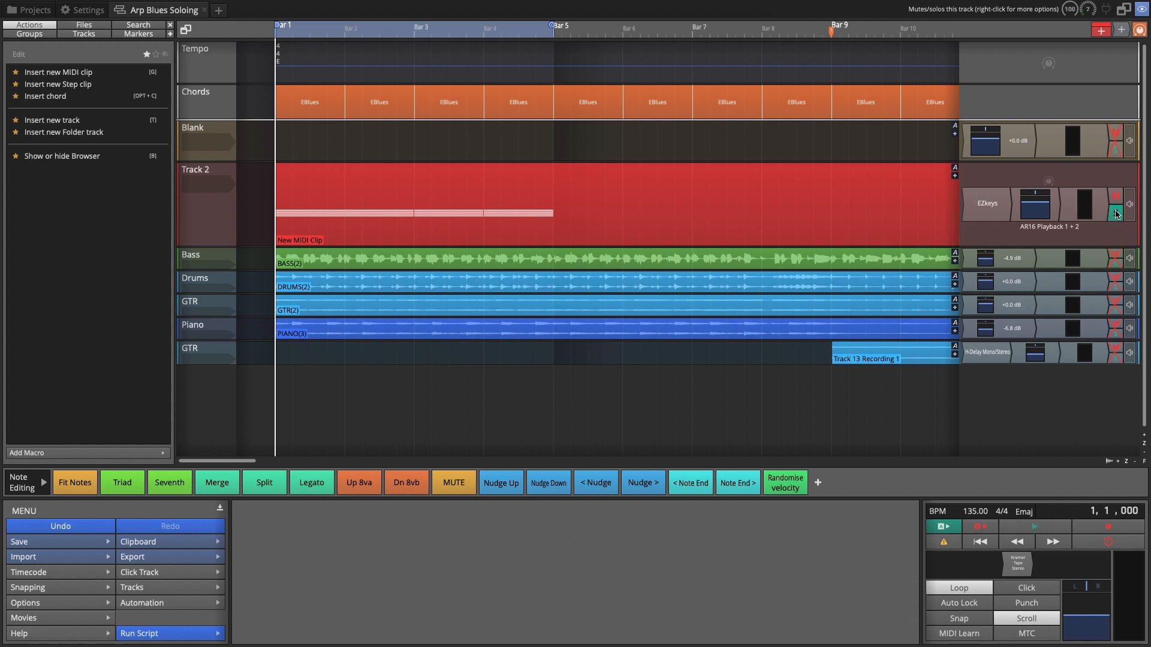
Step: Add the Arpeggiator plugin to Track 2
{"action": "left_click_drag", "start_coordinate": [1121, 30], "coordinate": [975, 195]}
{"action": "mouse_move", "coordinate": [938, 200]}
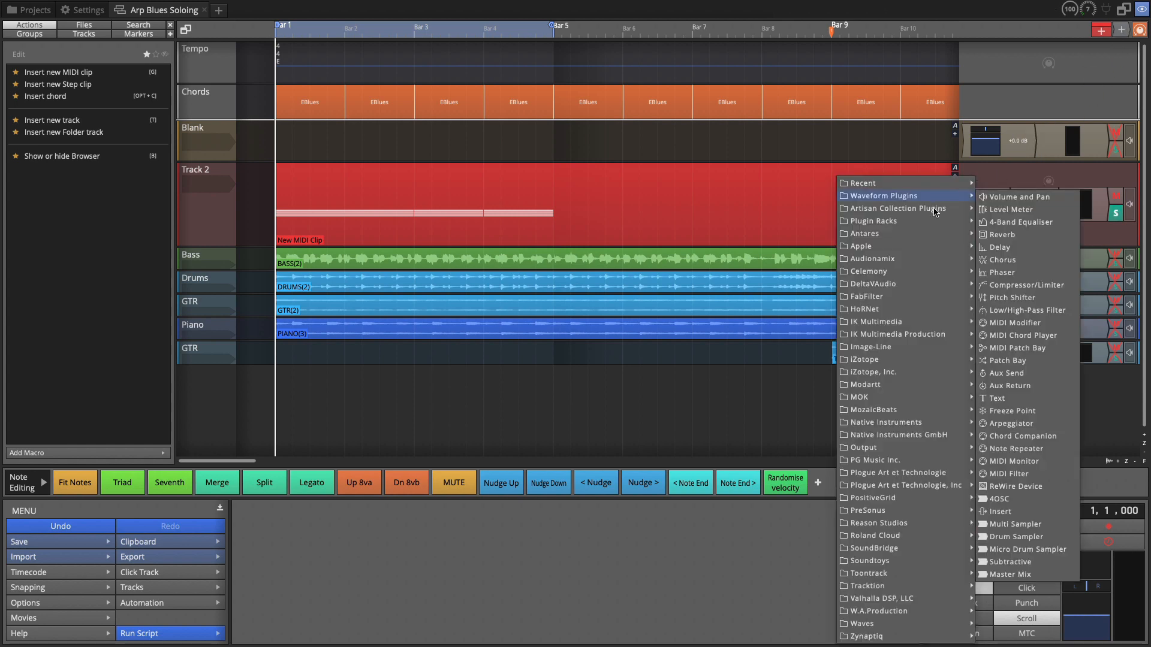
{"action": "left_click", "coordinate": [1011, 424]}
Step: Set the arpeggiator's Clock to 1/8 T
{"action": "left_click", "coordinate": [744, 255]}
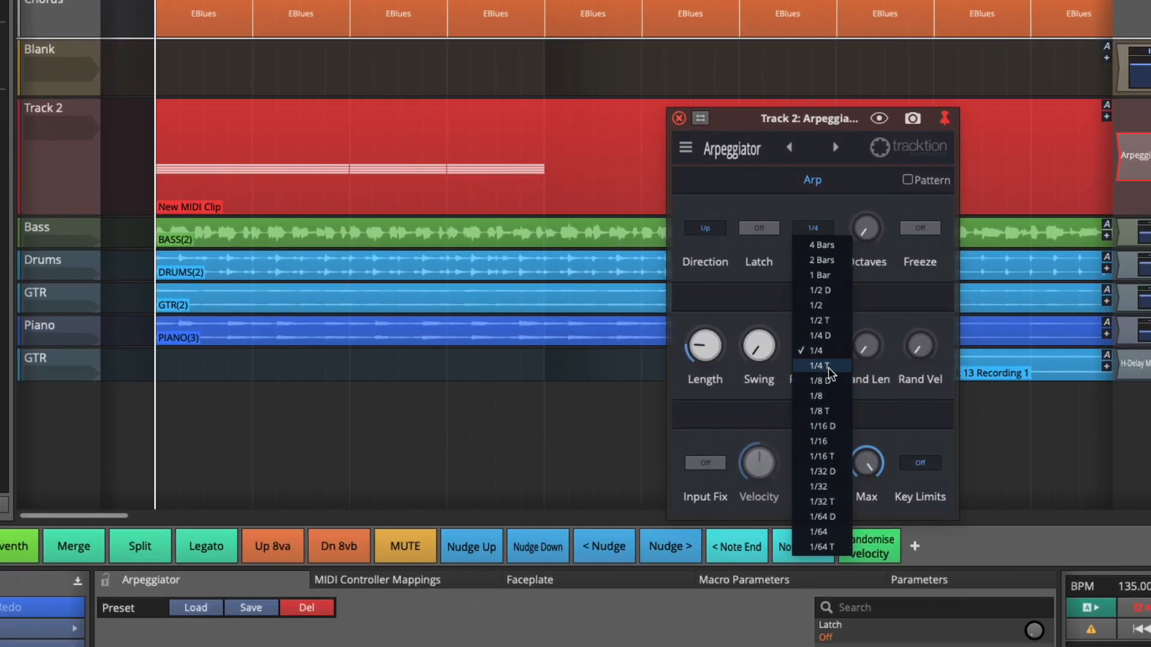
{"action": "left_click", "coordinate": [833, 411]}
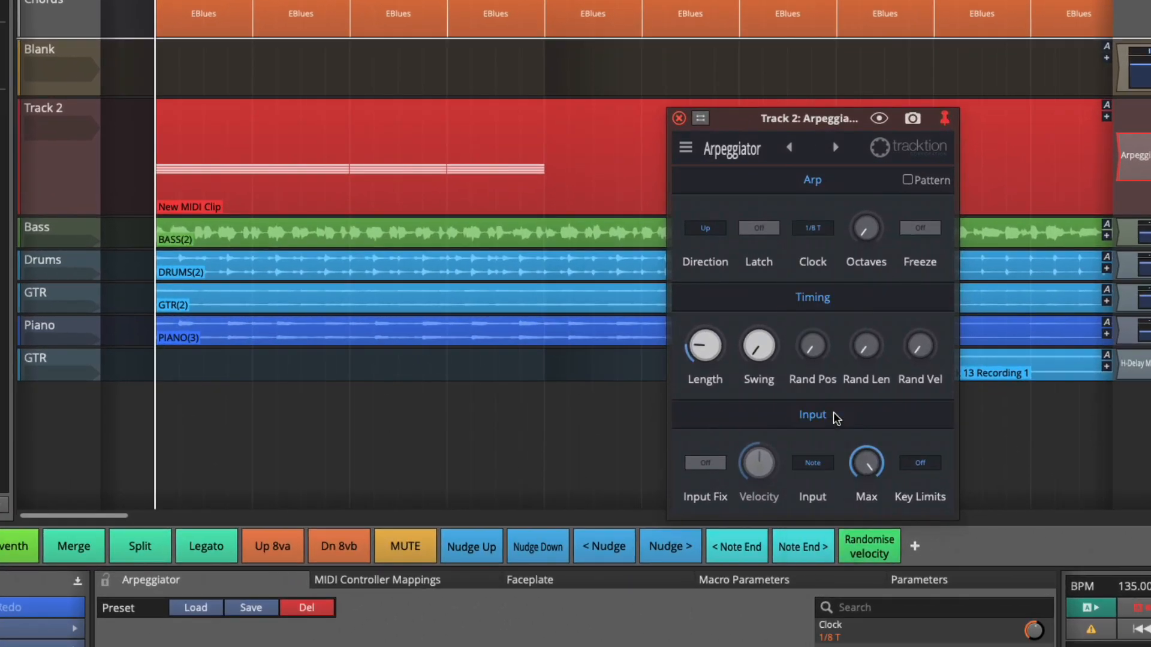
Step: Set the arpeggiator's Octaves to 2 and its Direction to Alt 1
{"action": "mouse_move", "coordinate": [863, 234]}
{"action": "left_mouse_down"}
{"action": "mouse_move", "coordinate": [860, 220]}
{"action": "mouse_move", "coordinate": [862, 230]}
{"action": "left_mouse_up"}
{"action": "left_click", "coordinate": [706, 230]}
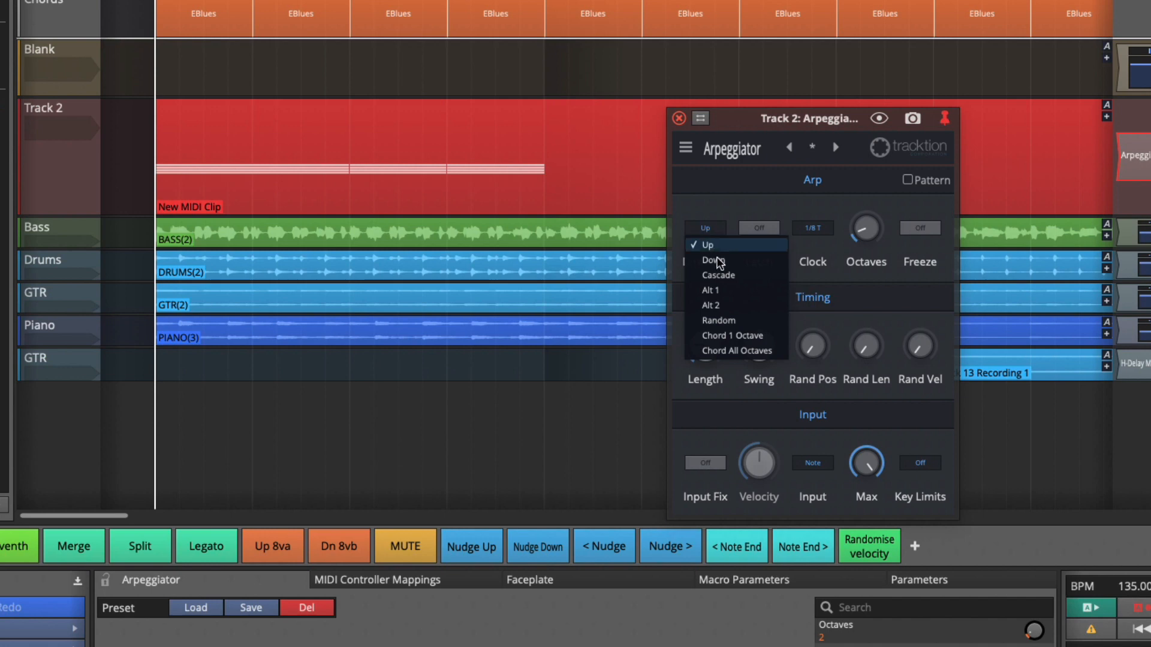
{"action": "left_click", "coordinate": [719, 291]}
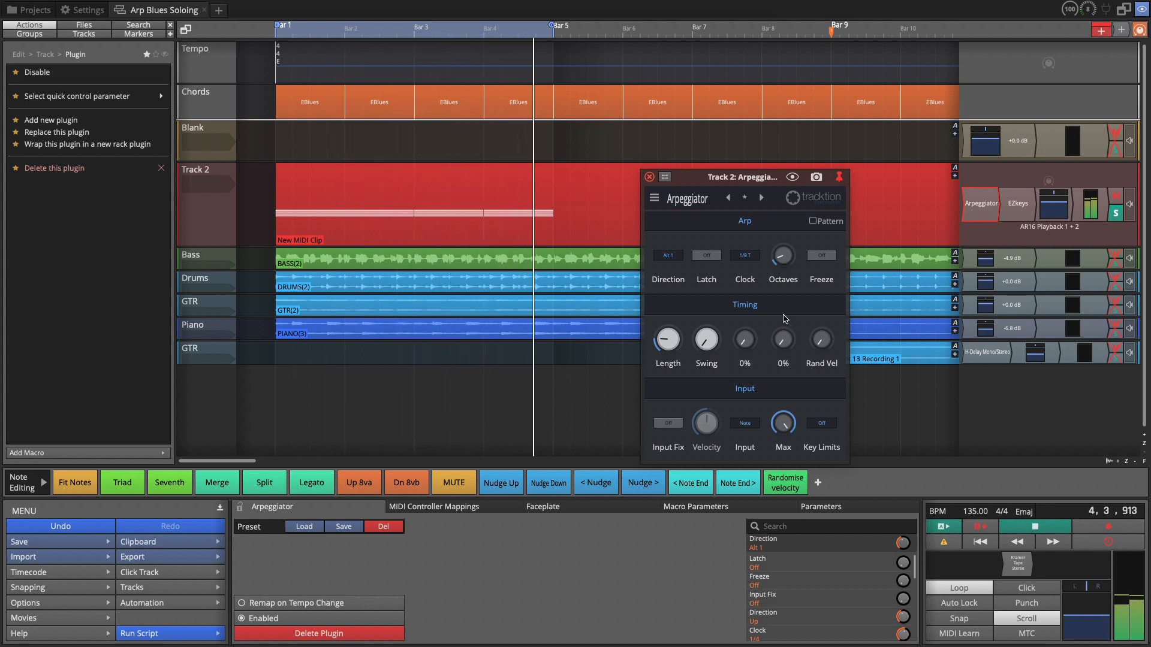
Step: Change the arpeggiator's Direction to Cascade while auditioning playback
{"action": "key", "text": "space"}
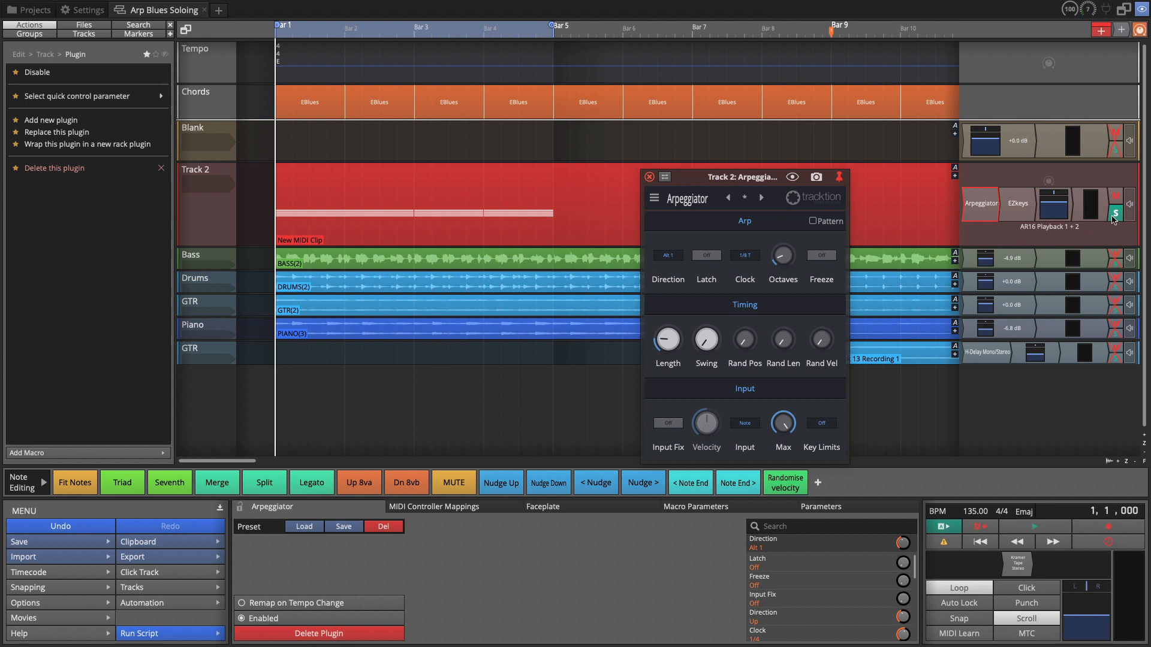
{"action": "key", "text": "space"}
{"action": "left_click", "coordinate": [668, 256]}
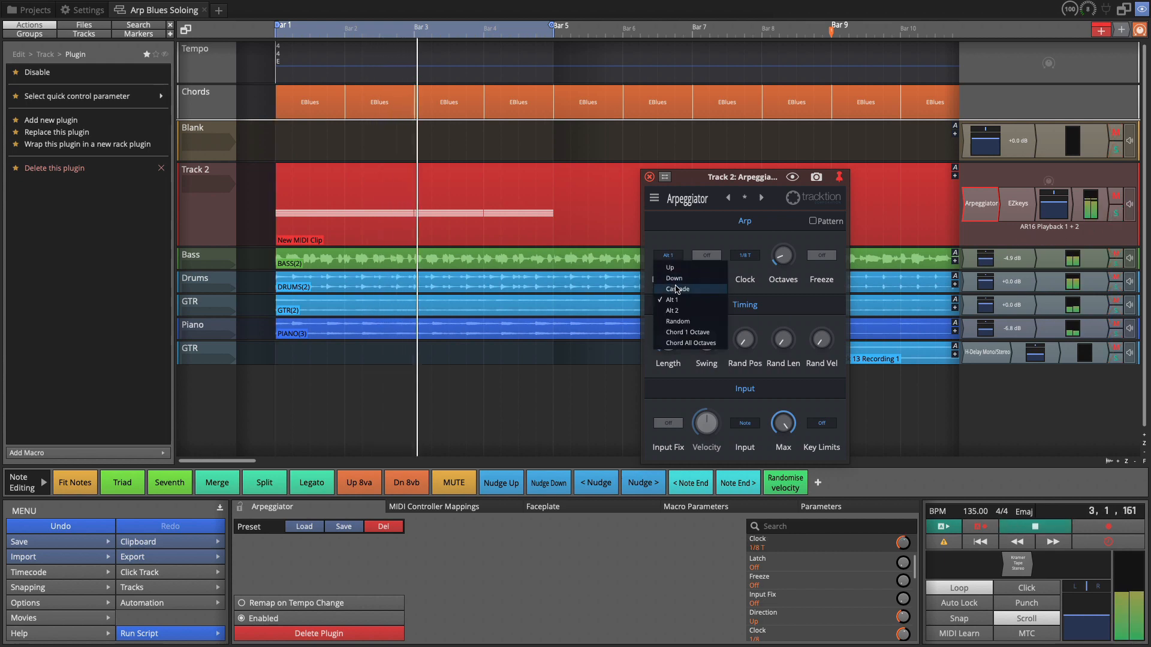
{"action": "left_click", "coordinate": [677, 289]}
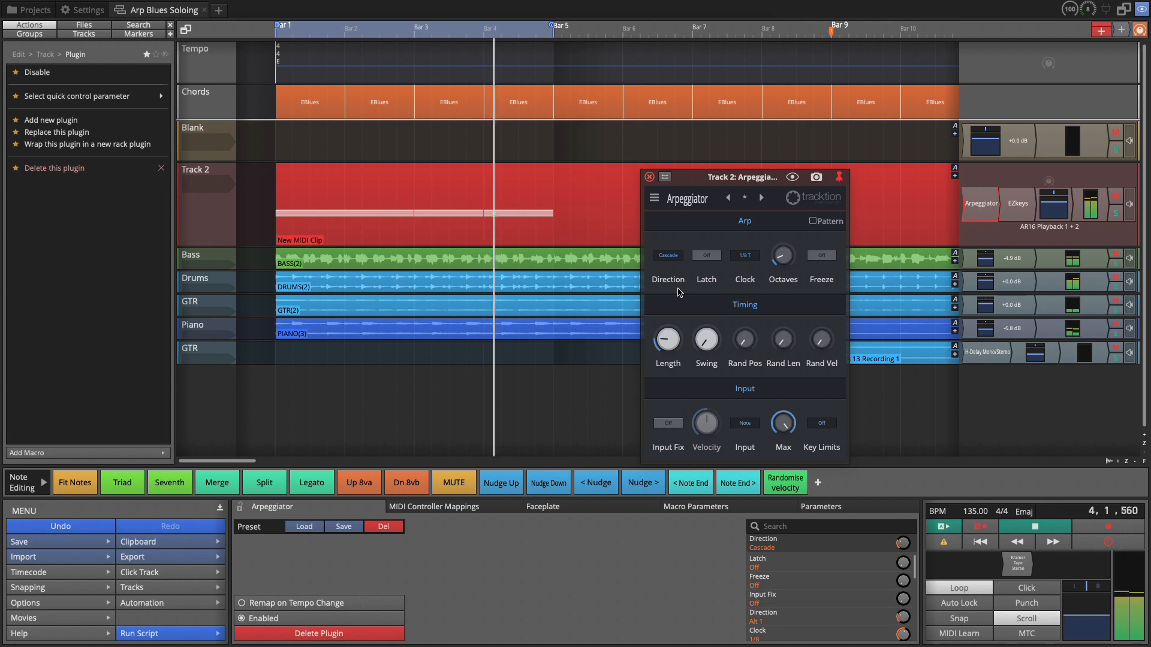
{"action": "key", "text": "space"}
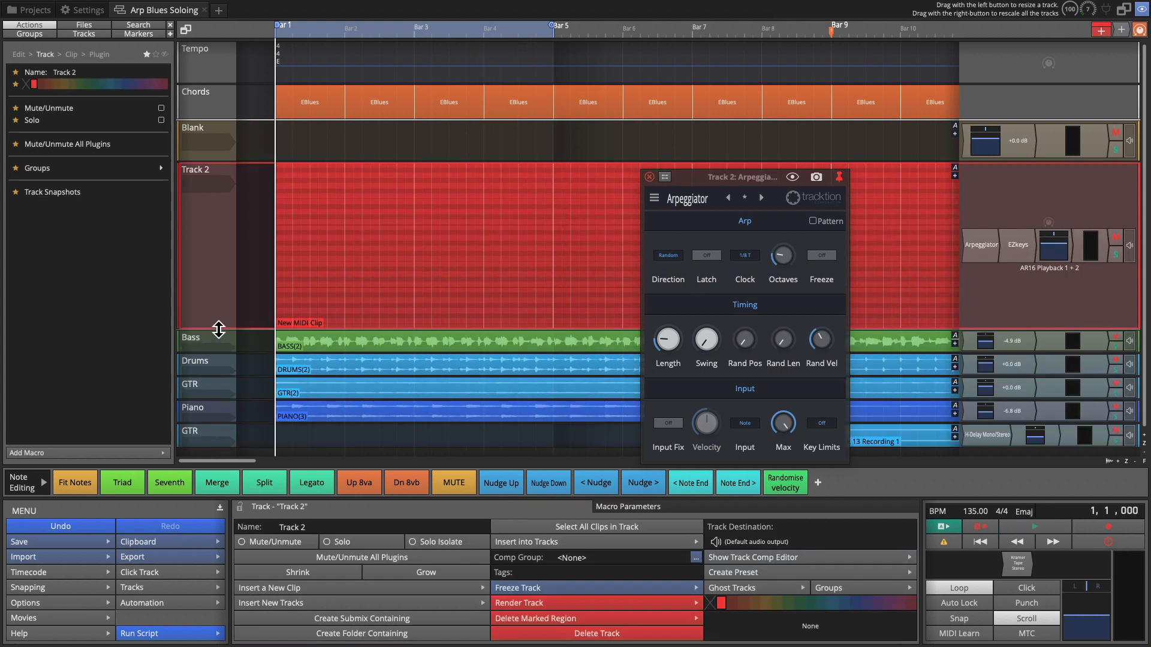
Step: Open Track 2's notes, delete the chord at bar 8, and extend the bar 7 chord to end at bar 9
{"action": "mouse_move", "coordinate": [352, 272]}
{"action": "scroll", "coordinate": [352, 272], "scroll_direction": "down", "scroll_amount": 5}
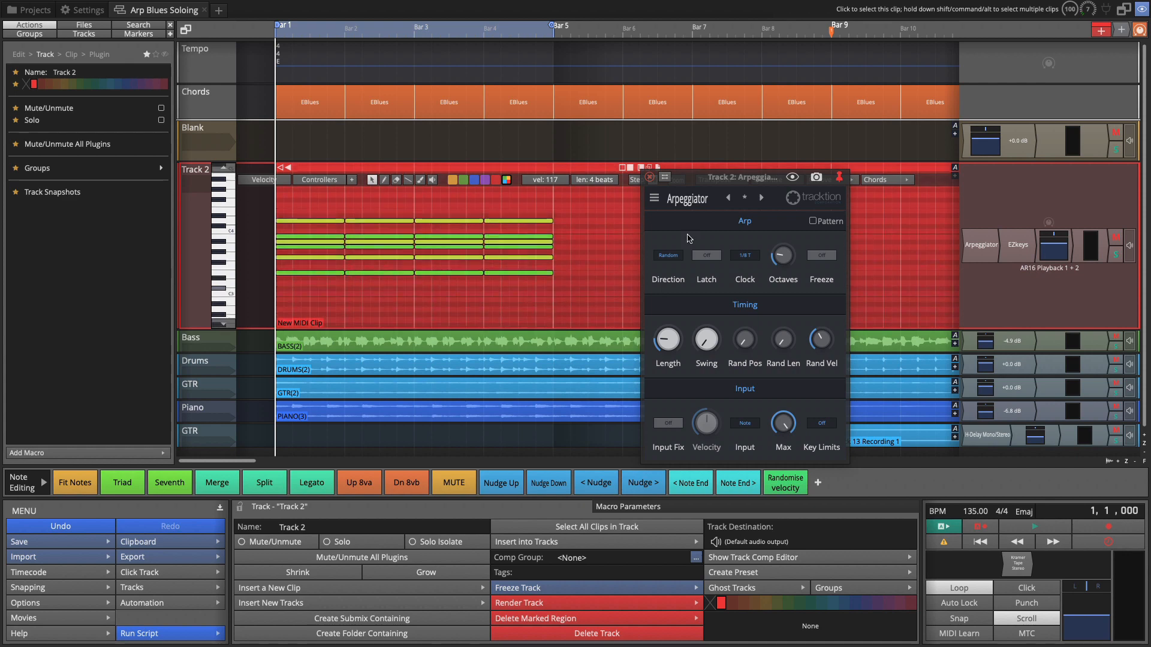
{"action": "left_click", "coordinate": [650, 177]}
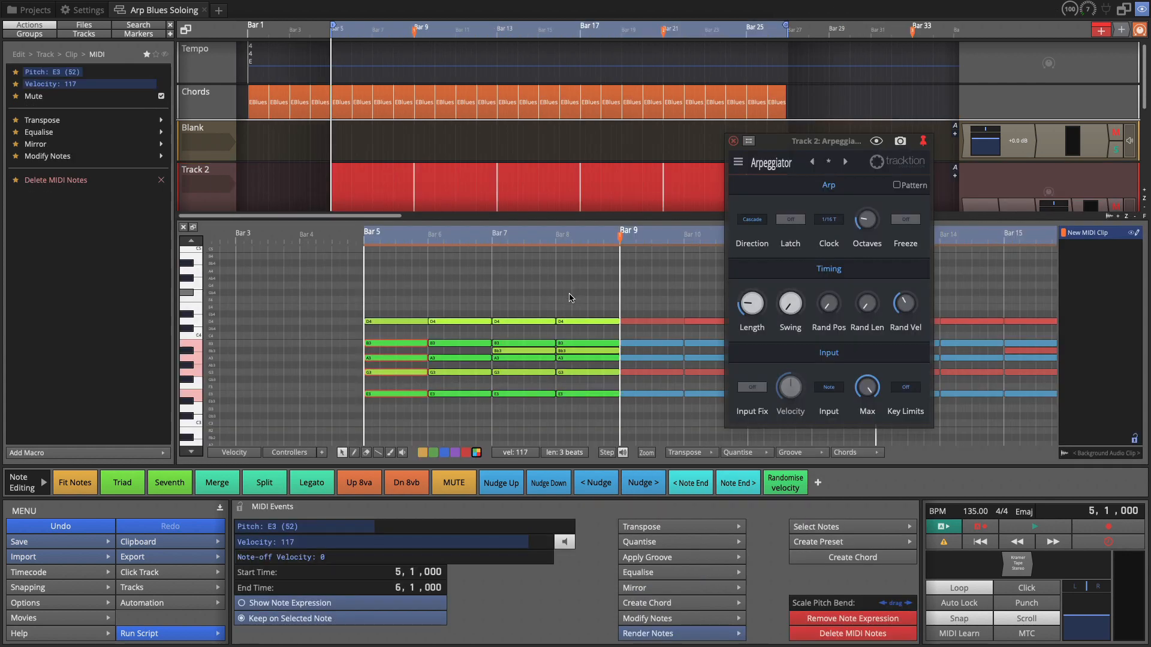
{"action": "left_click_drag", "start_coordinate": [569, 294], "coordinate": [595, 428]}
{"action": "key", "text": "Delete"}
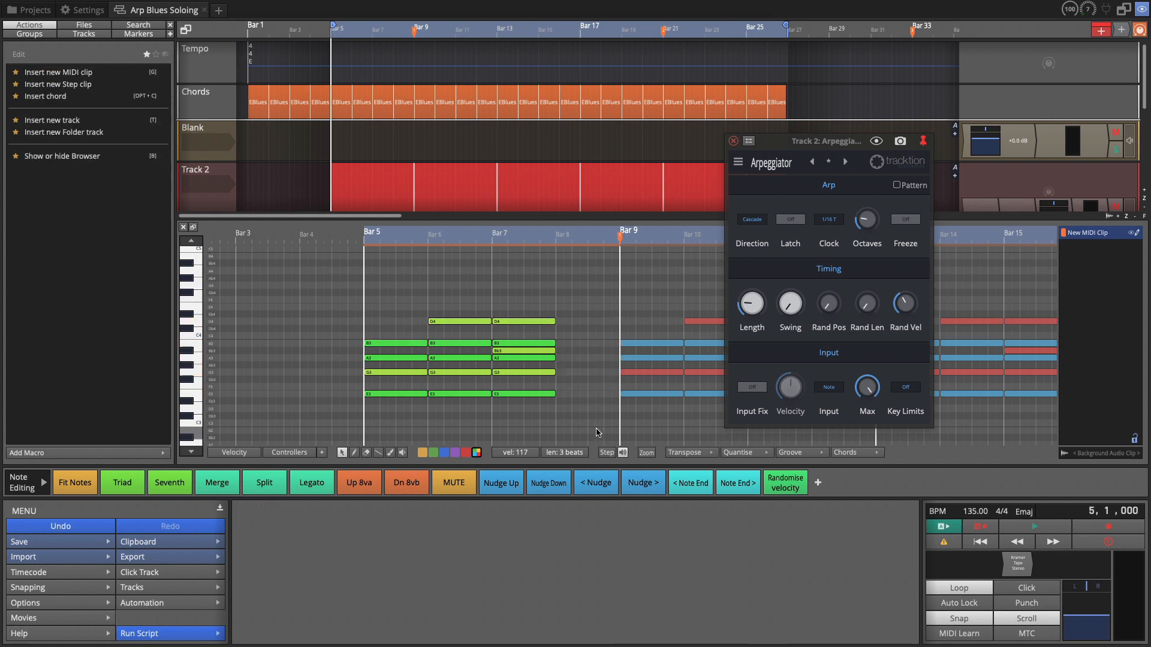
{"action": "left_click_drag", "start_coordinate": [541, 312], "coordinate": [557, 431]}
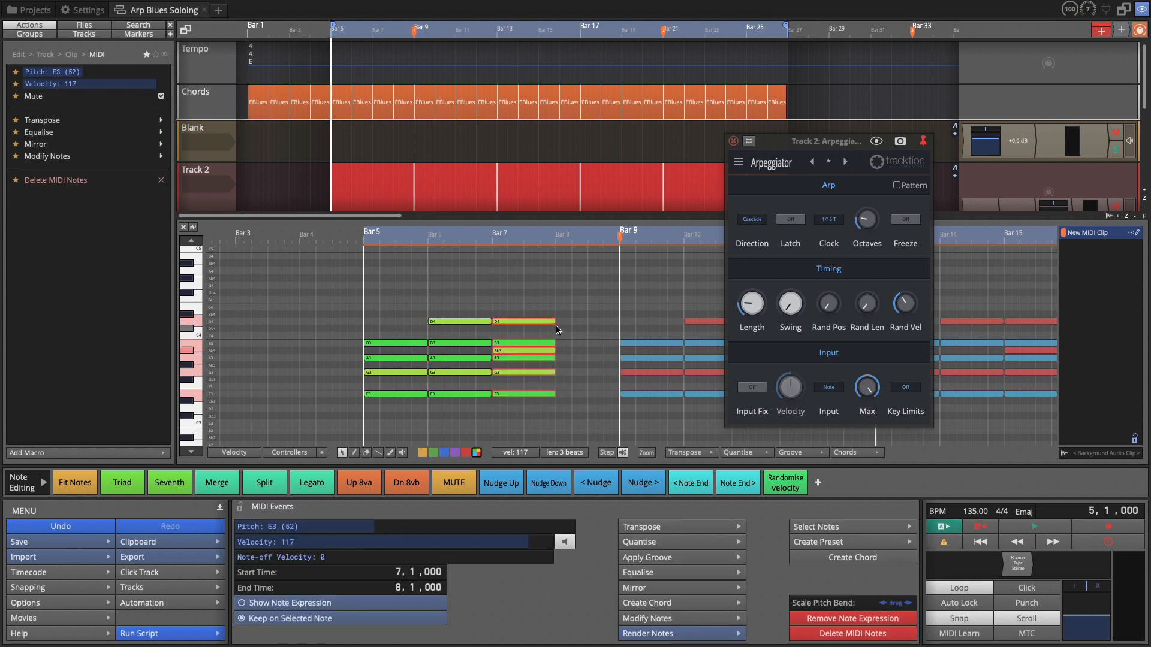
{"action": "left_click_drag", "start_coordinate": [560, 327], "coordinate": [619, 328]}
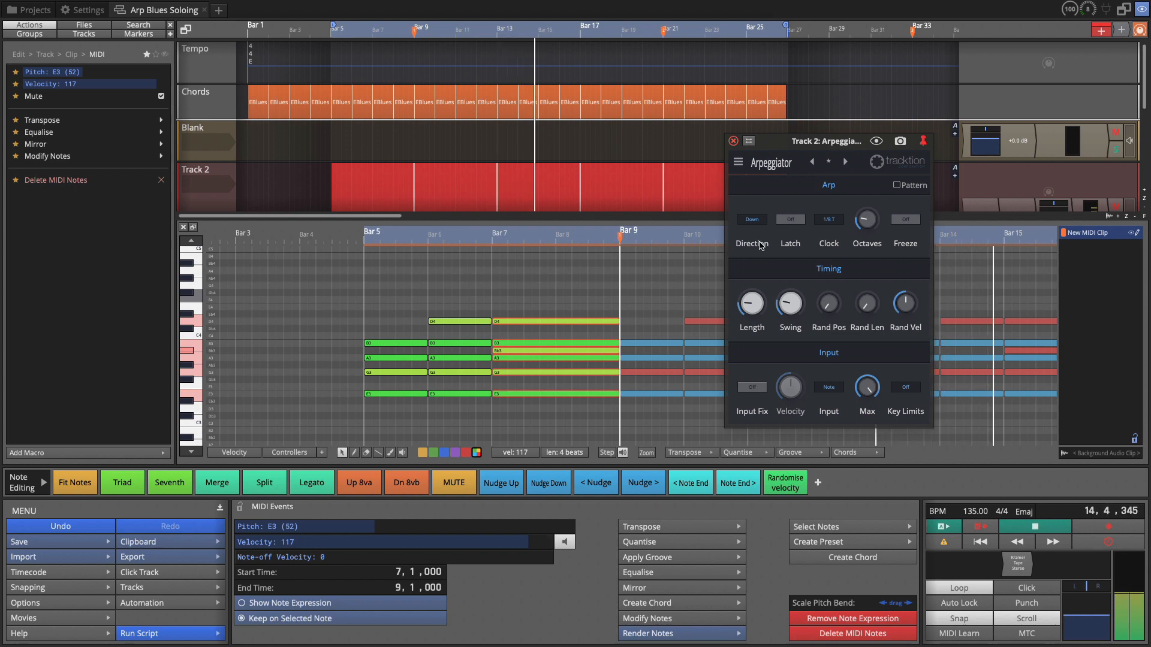
Step: Set the arpeggiator's Direction to Alt 1
{"action": "left_click", "coordinate": [752, 219]}
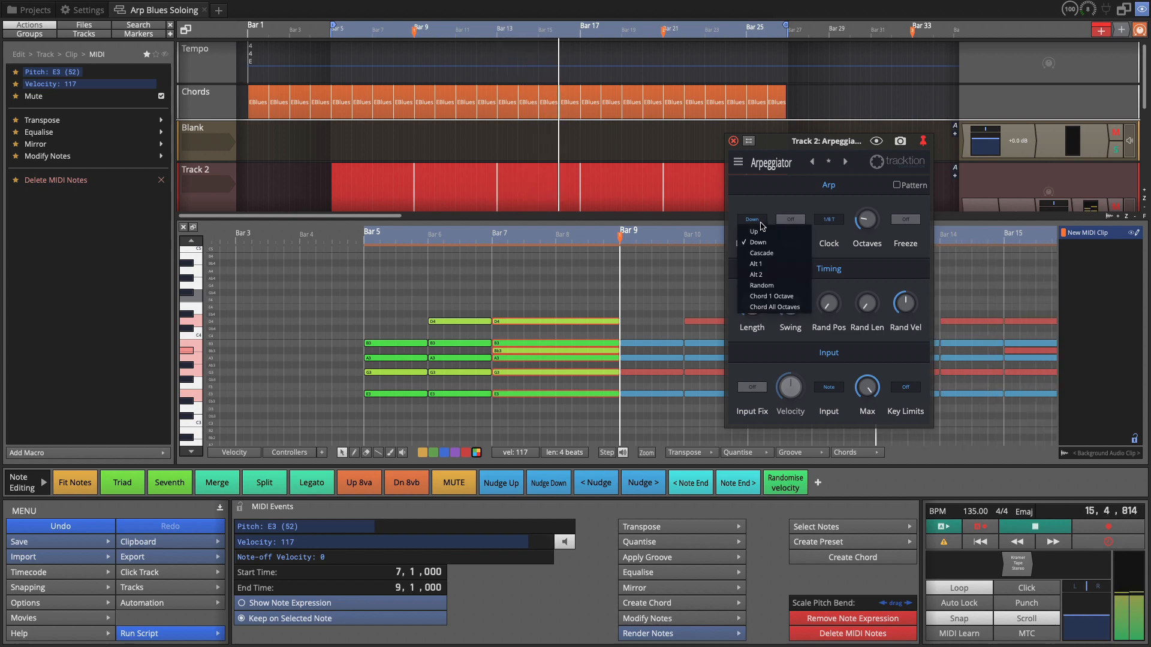
{"action": "left_click", "coordinate": [760, 233]}
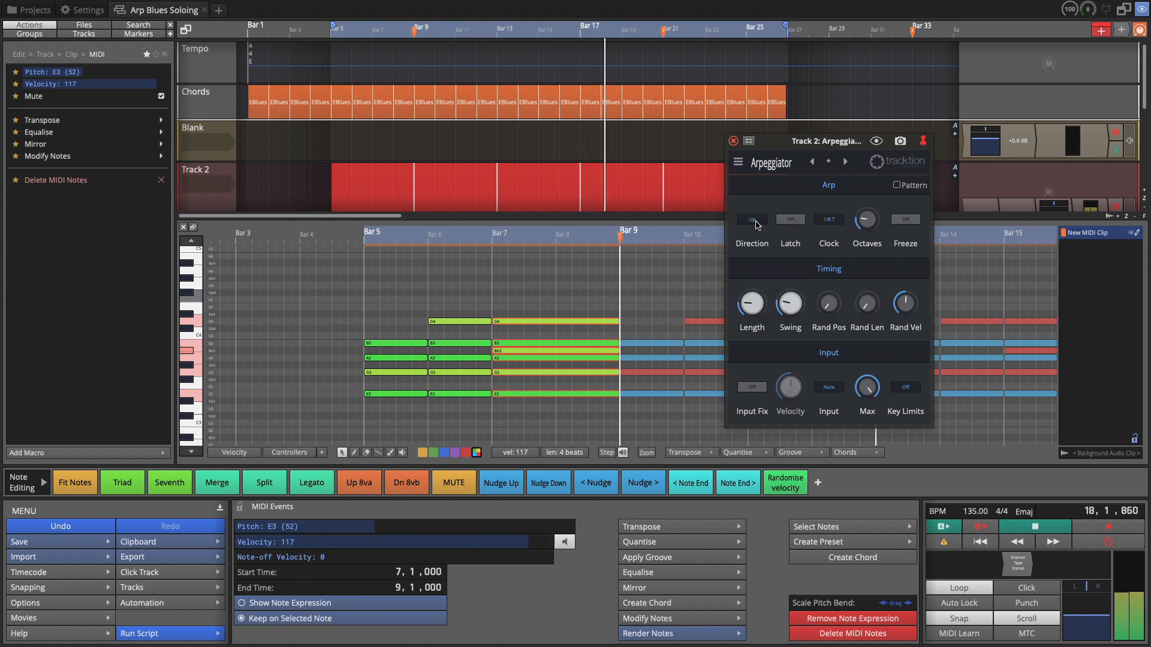
{"action": "left_click", "coordinate": [759, 222]}
{"action": "left_click", "coordinate": [763, 265]}
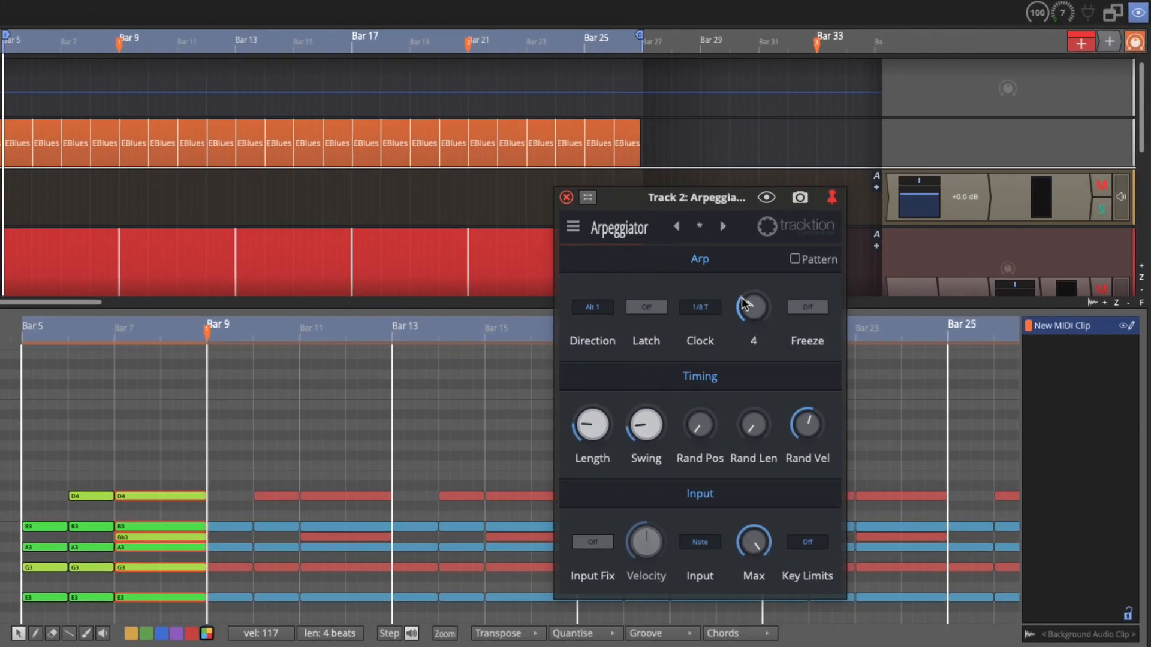
Step: Close the Arpeggiator plugin window
{"action": "left_click", "coordinate": [596, 307]}
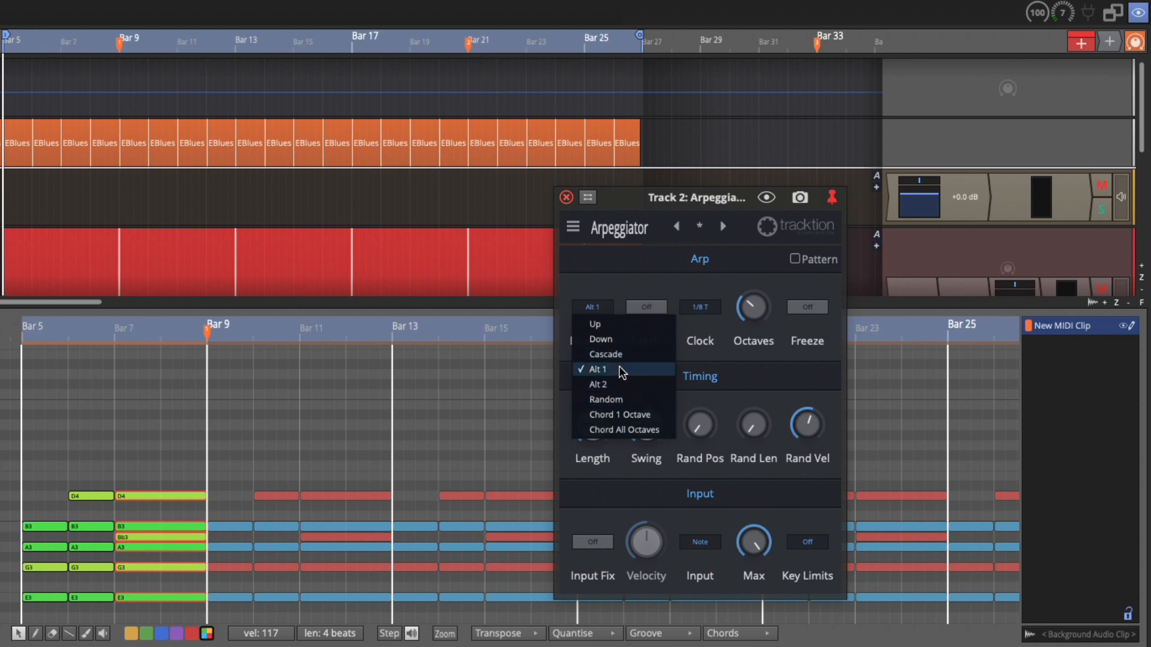
{"action": "left_click", "coordinate": [697, 330]}
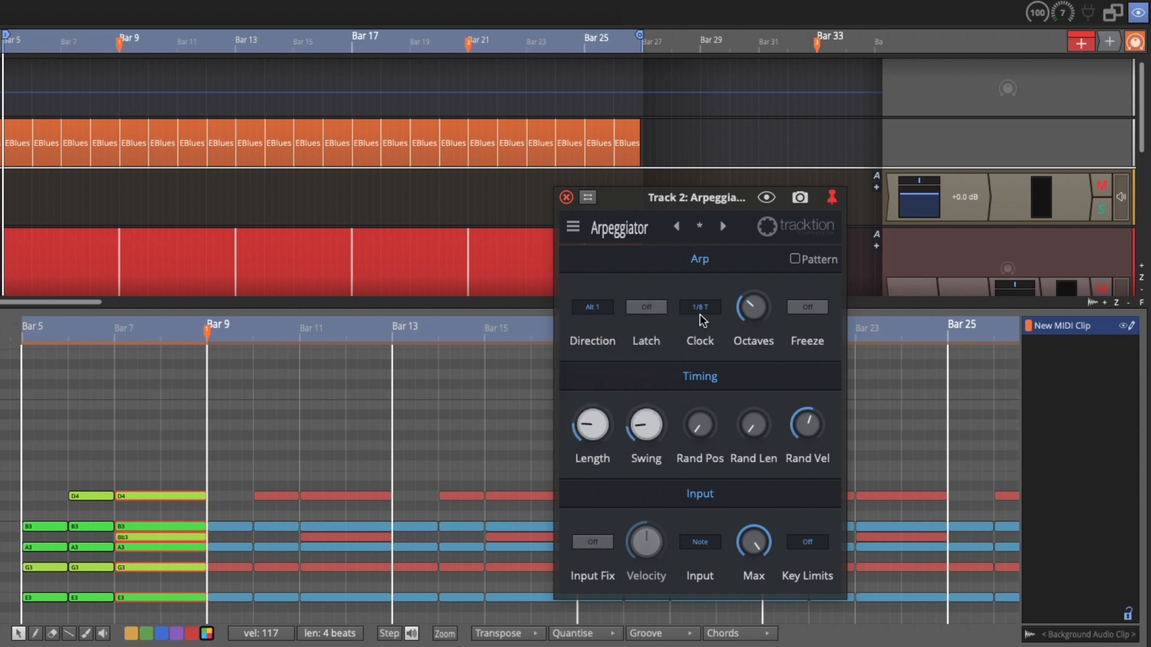
{"action": "mouse_move", "coordinate": [749, 312]}
{"action": "left_click", "coordinate": [566, 197]}
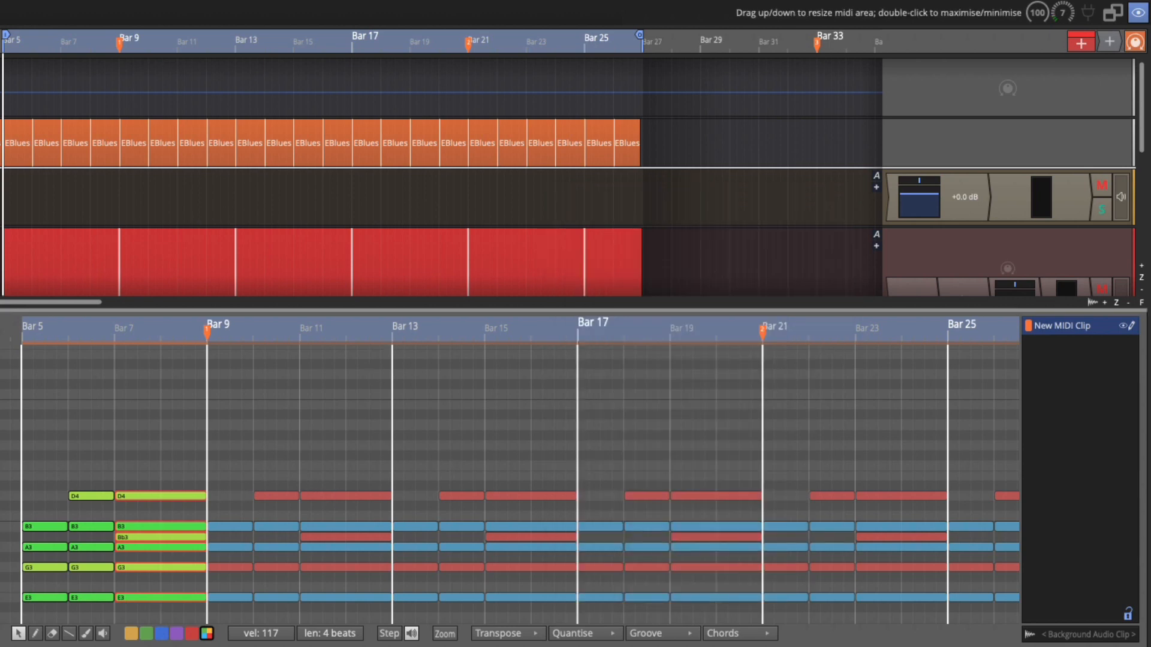
Step: Hide the MIDI editor and drag the edge of the MIDI clip on Track 2
{"action": "left_click_drag", "start_coordinate": [306, 310], "coordinate": [306, 320]}
{"action": "double_click", "coordinate": [306, 320]}
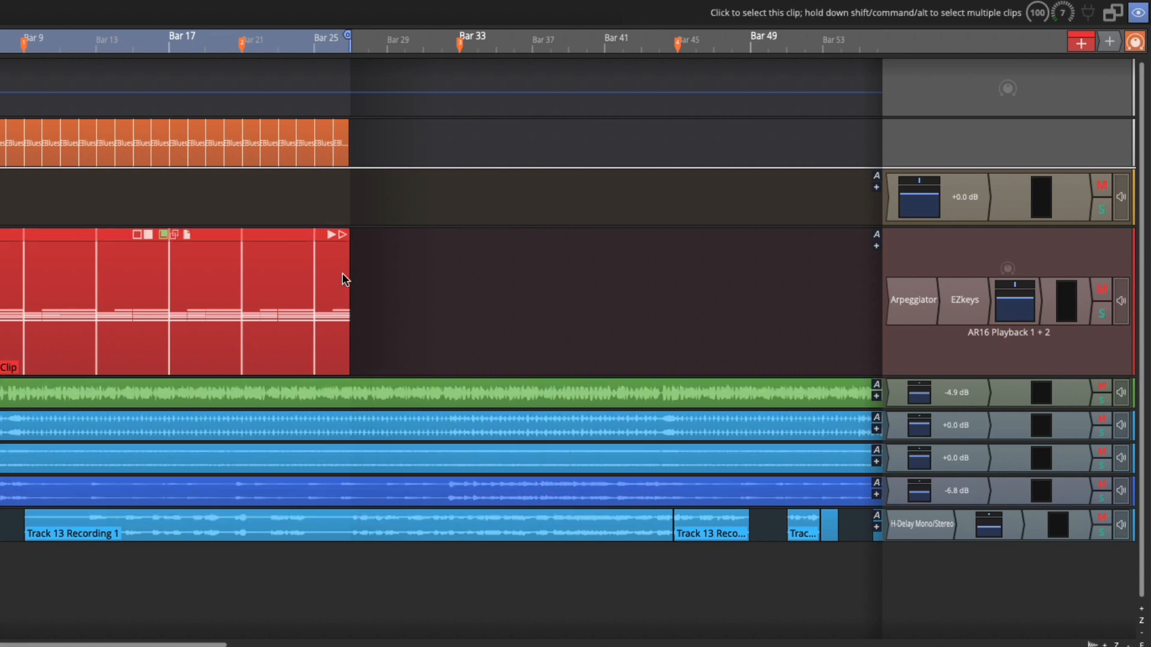
{"action": "left_click_drag", "start_coordinate": [347, 255], "coordinate": [20, 278]}
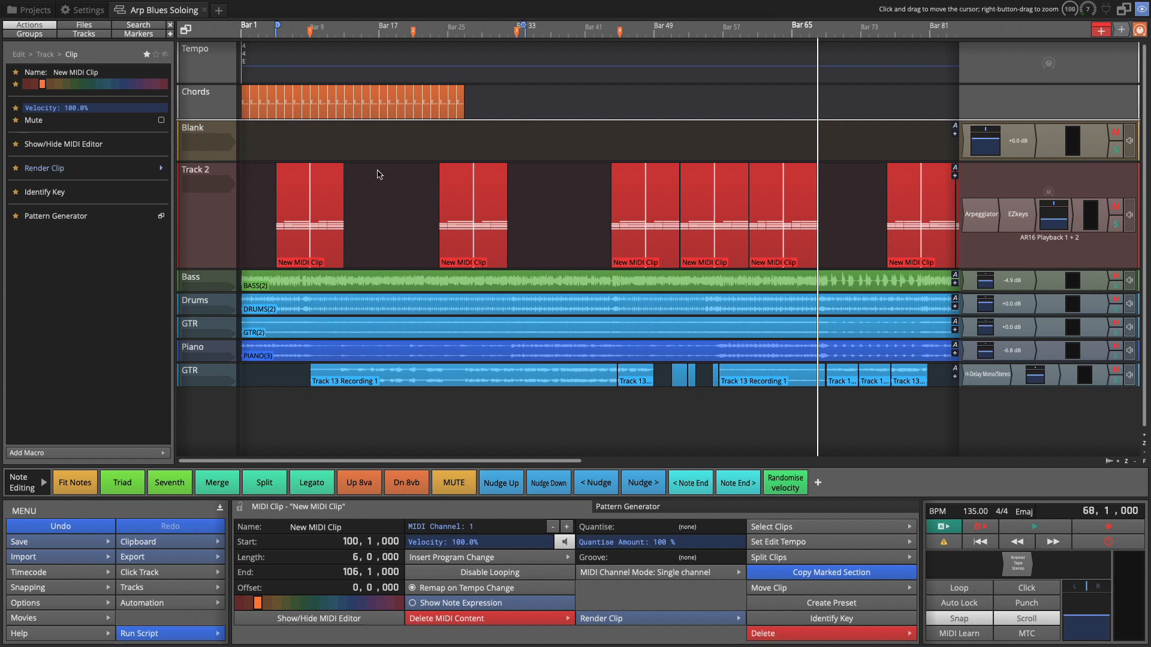
Step: Collapse the bottom properties panel to enlarge the arrangement
{"action": "scroll", "coordinate": [390, 214], "scroll_direction": "down", "scroll_amount": 5}
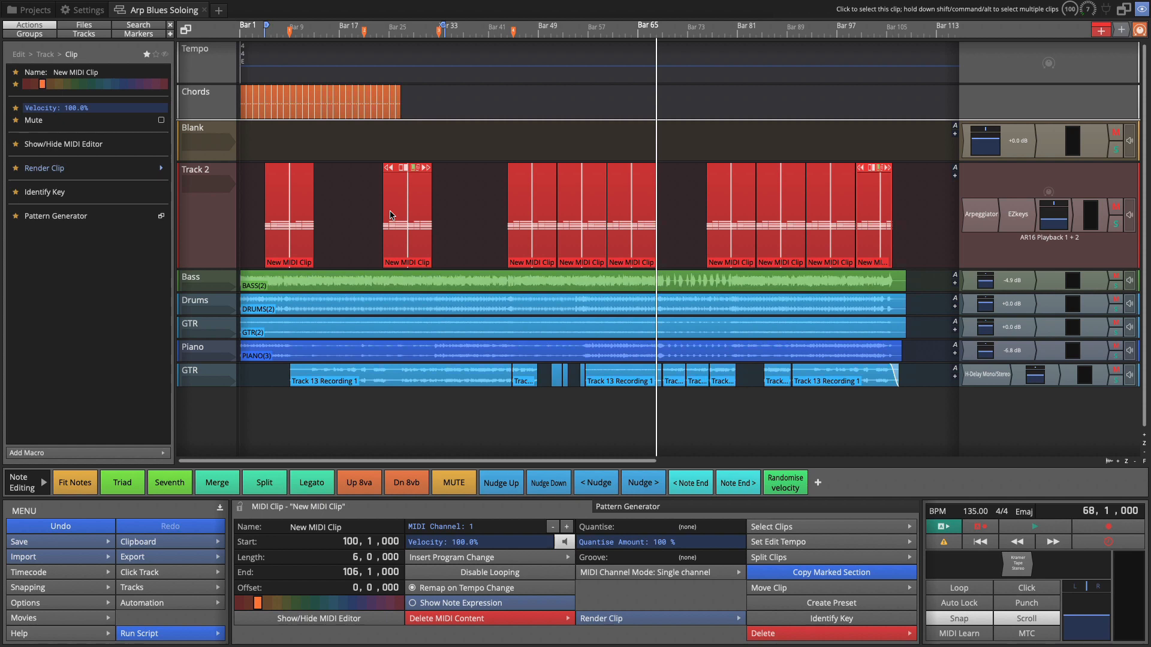
{"action": "left_click", "coordinate": [220, 508]}
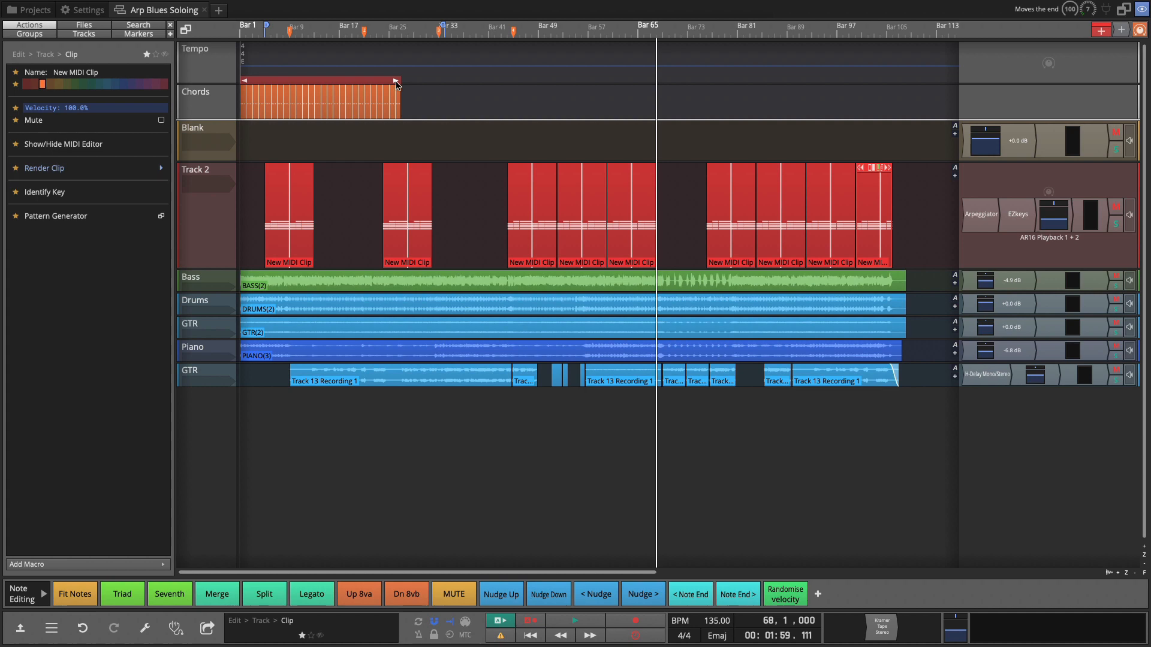
Step: Extend the chord clip on the Chords track to end around bar 101, matching the other tracks
{"action": "left_click_drag", "start_coordinate": [396, 83], "coordinate": [844, 112]}
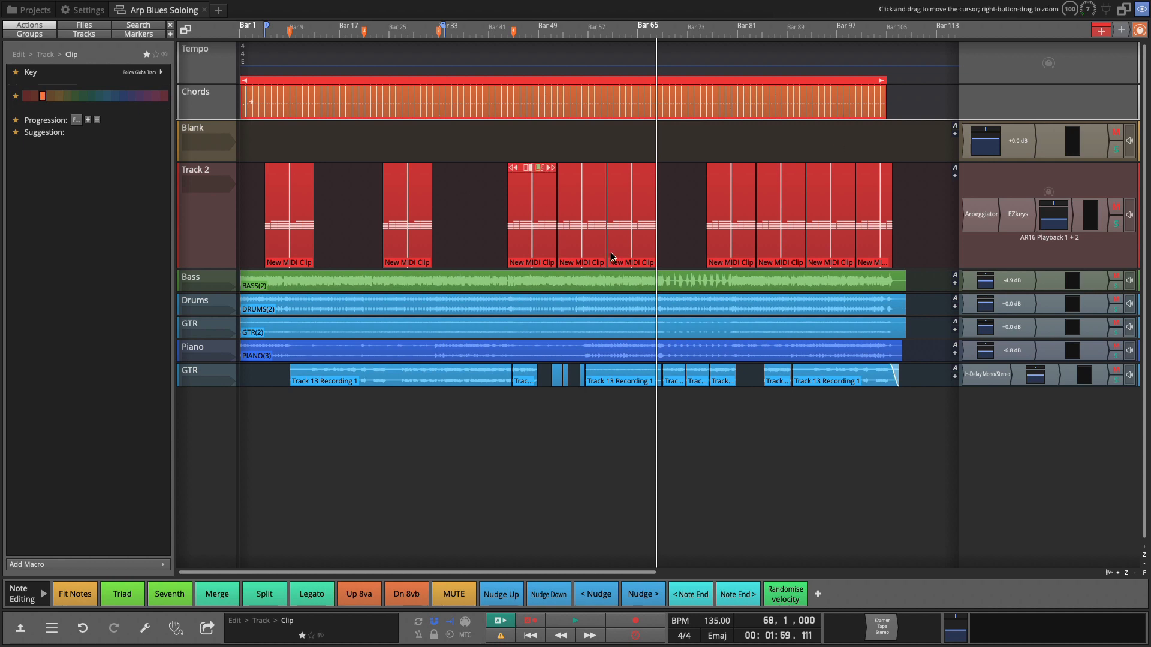
{"action": "left_click", "coordinate": [252, 188]}
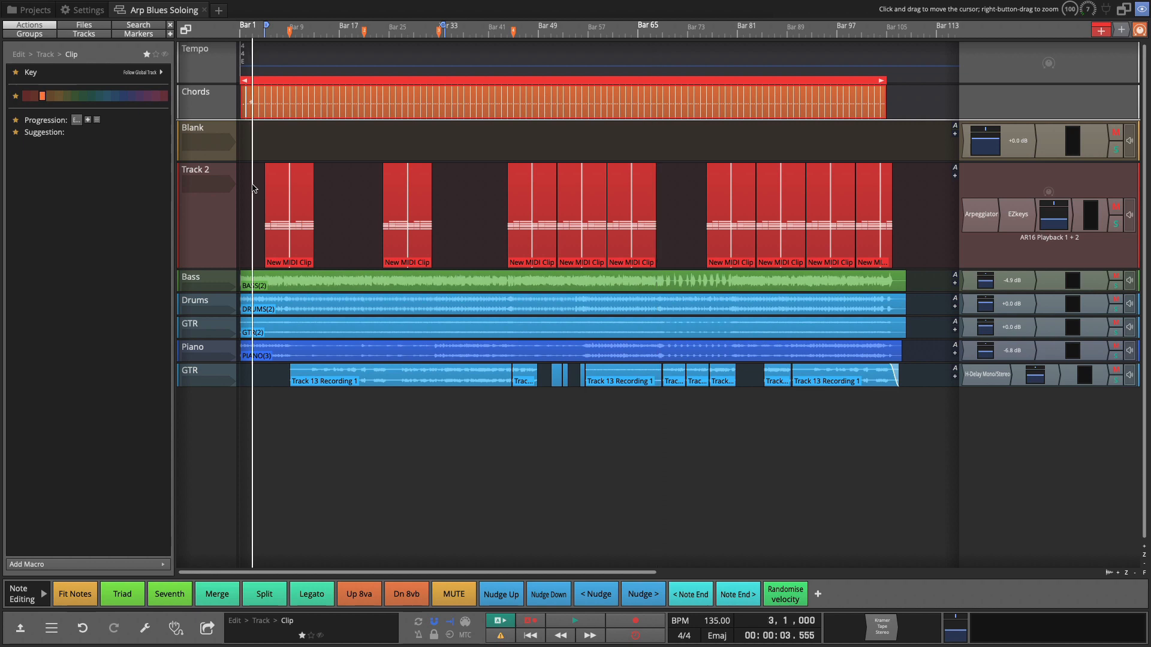
Step: Show the Talking track from the Tracks list
{"action": "left_click", "coordinate": [90, 26]}
{"action": "left_click", "coordinate": [93, 34]}
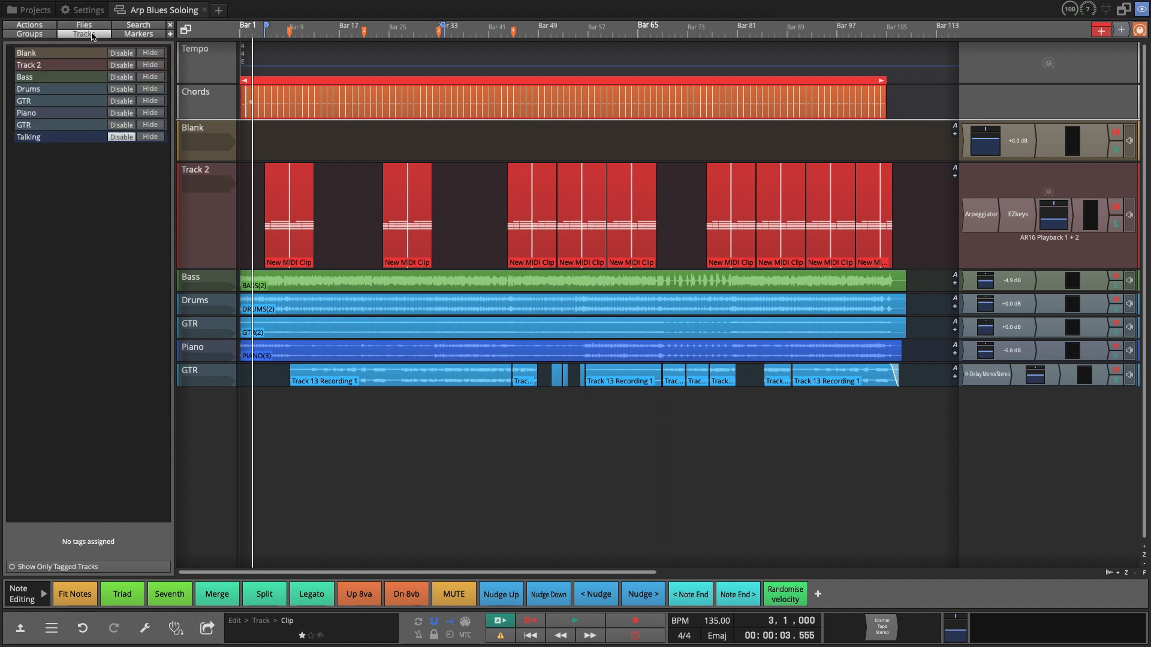
{"action": "left_click", "coordinate": [121, 136]}
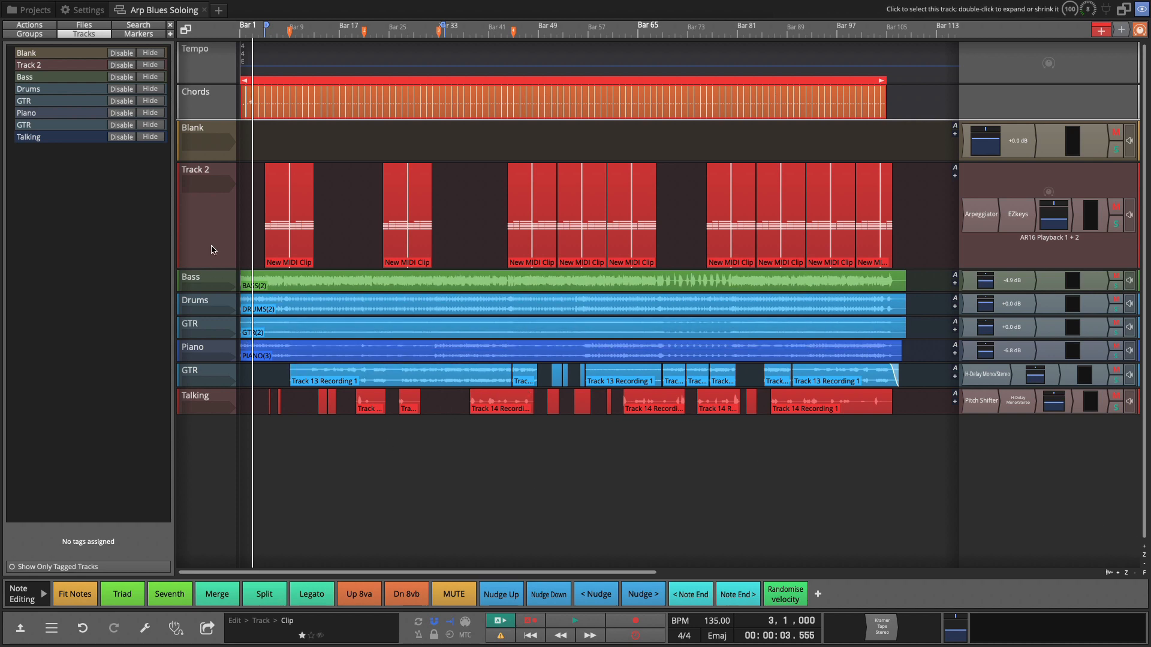
Step: Open the Arpeggiator plugin window on Track 2 and move it over the arrangement
{"action": "scroll", "coordinate": [264, 204], "scroll_direction": "up", "scroll_amount": 5}
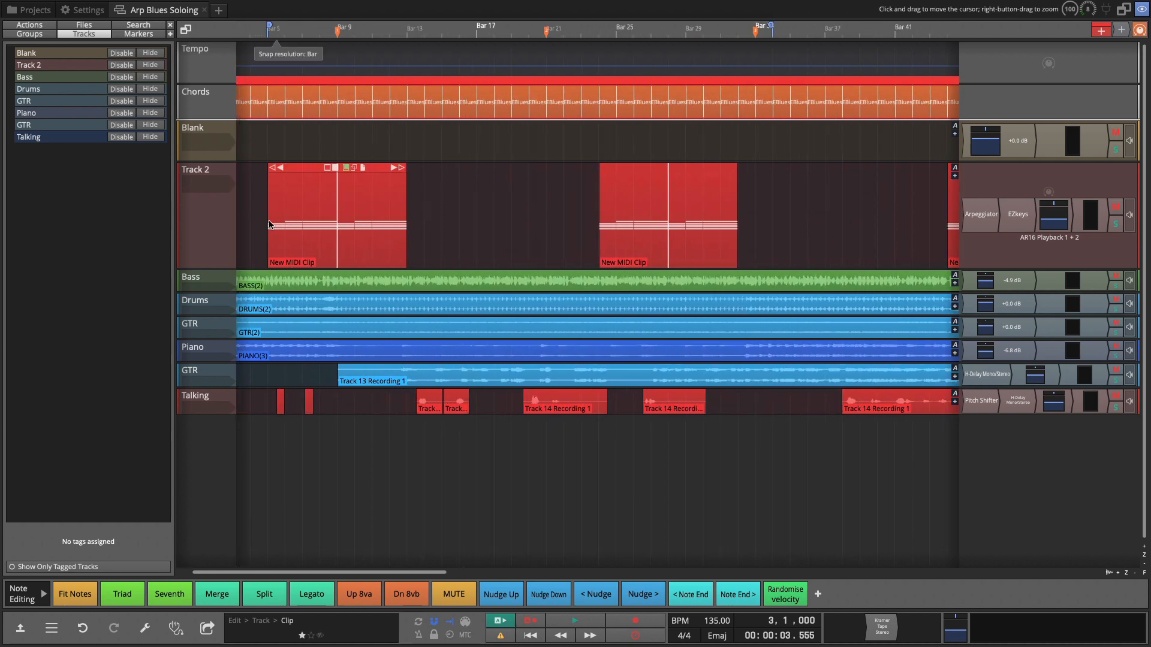
{"action": "left_click", "coordinate": [252, 229]}
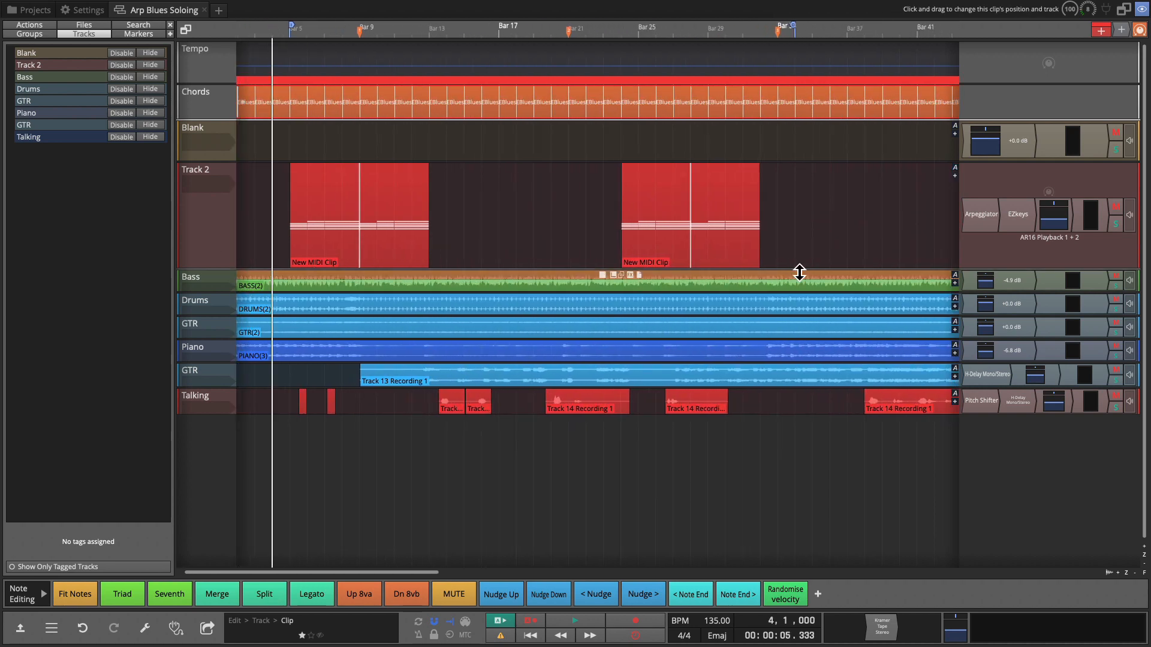
{"action": "double_click", "coordinate": [981, 214]}
{"action": "left_click_drag", "start_coordinate": [461, 299], "coordinate": [773, 175]}
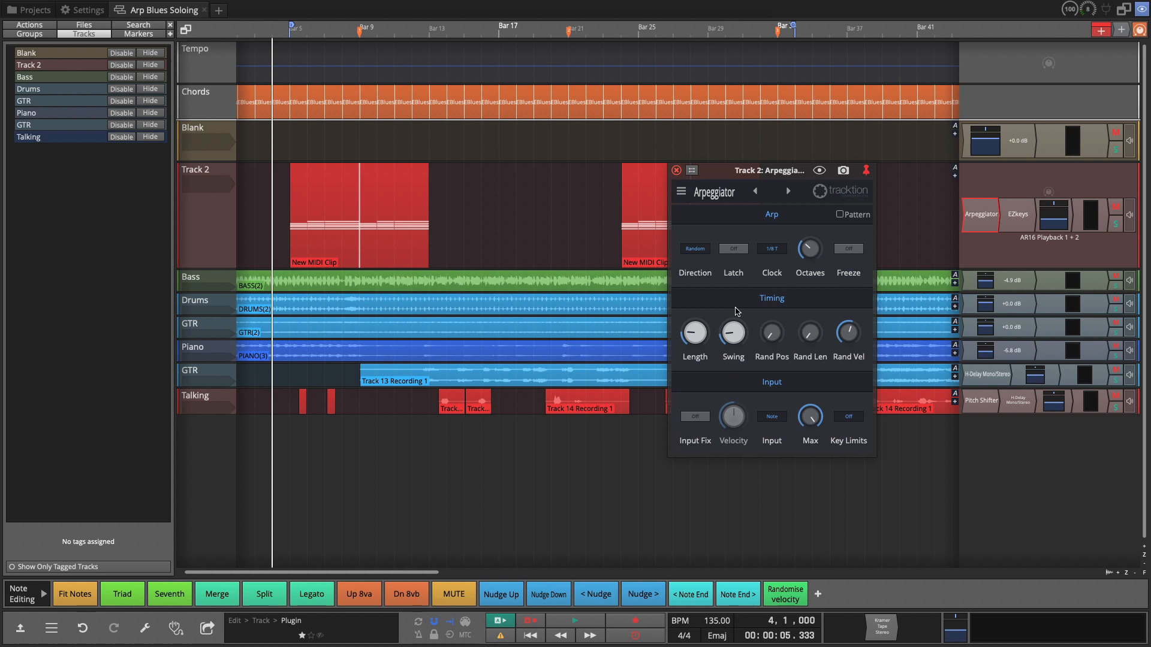
{"action": "left_click_drag", "start_coordinate": [739, 177], "coordinate": [603, 186]}
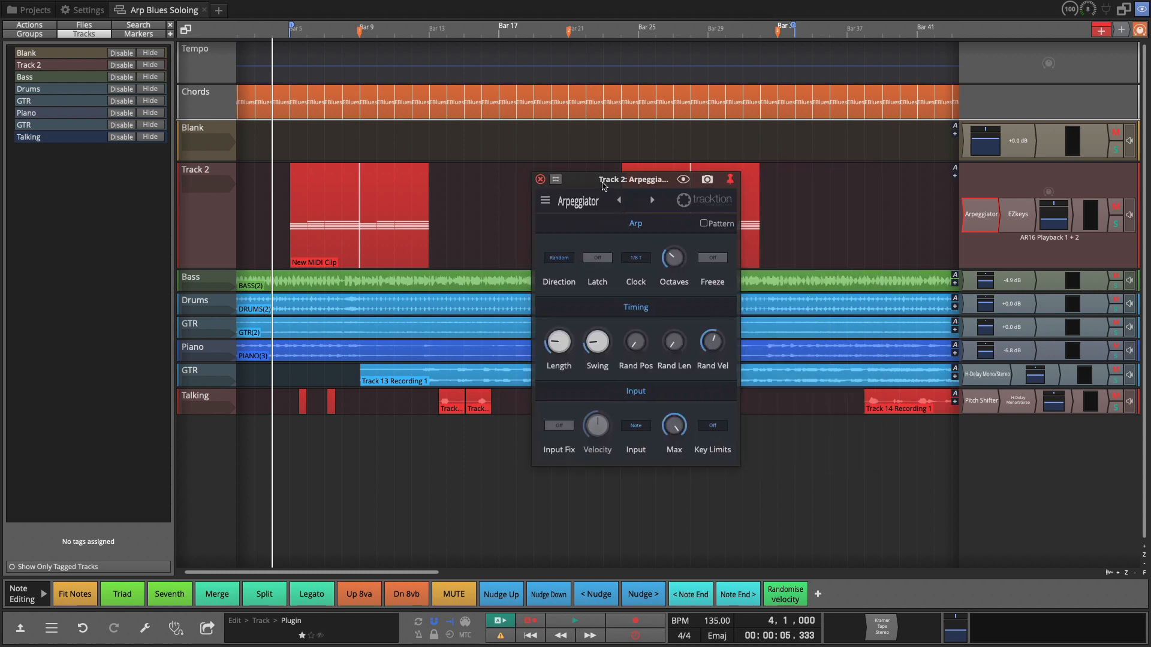
Step: Play the arrangement from the start and set the arpeggiator Direction to Down
{"action": "key", "text": "Home"}
{"action": "key", "text": "space"}
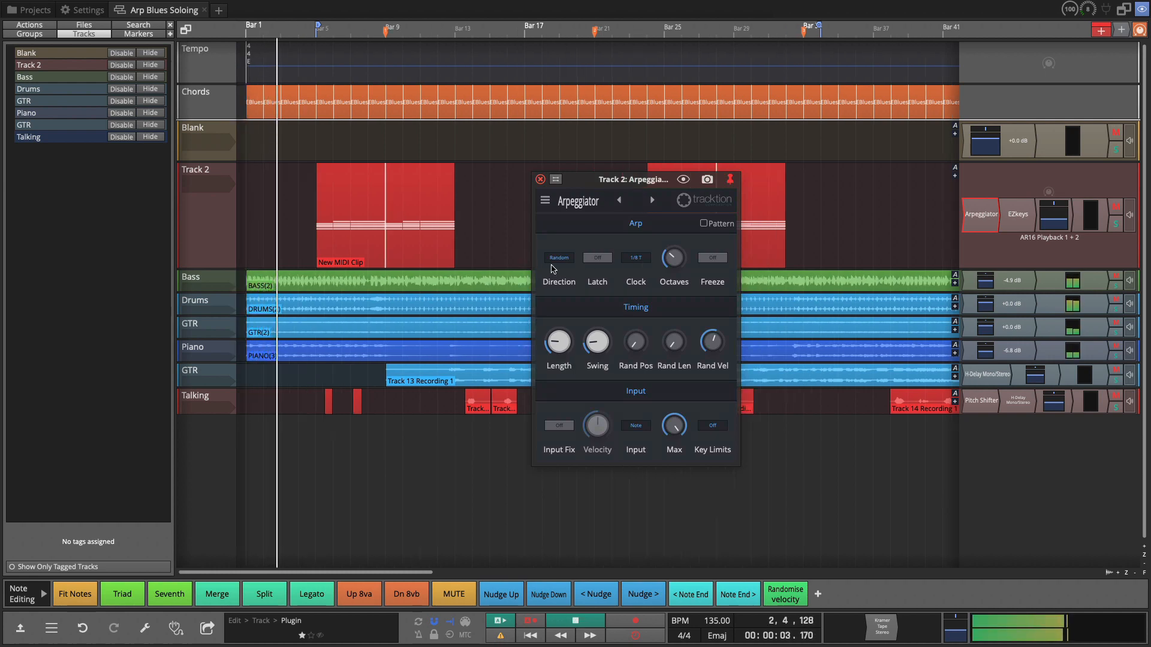
{"action": "left_click", "coordinate": [559, 258]}
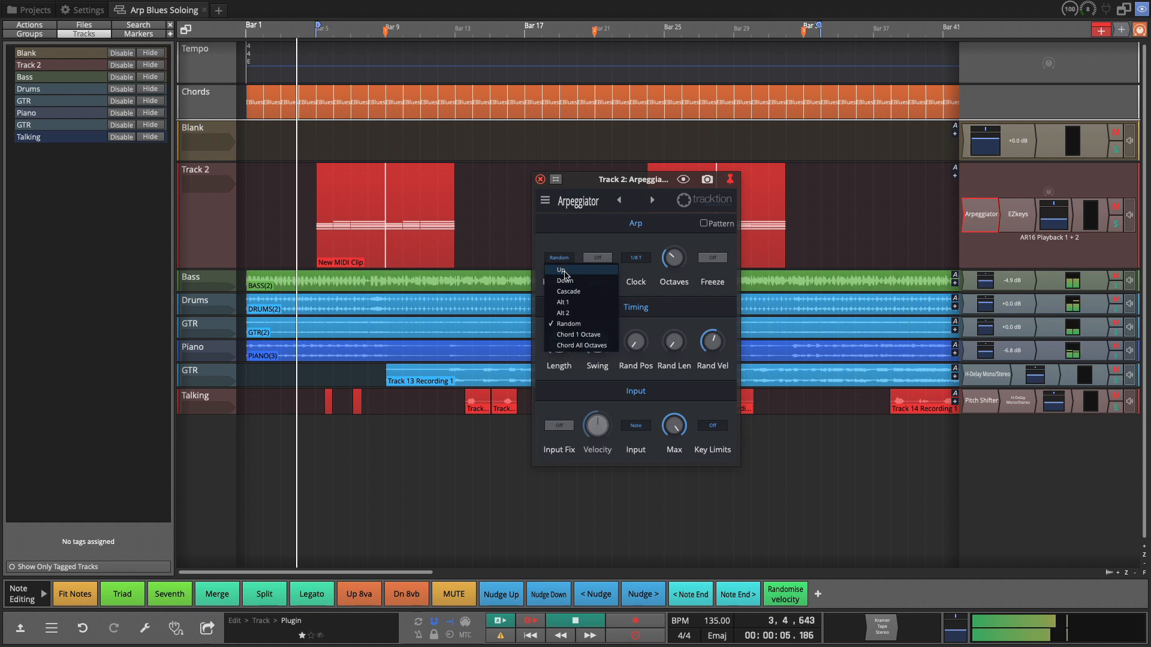
{"action": "left_click", "coordinate": [565, 281]}
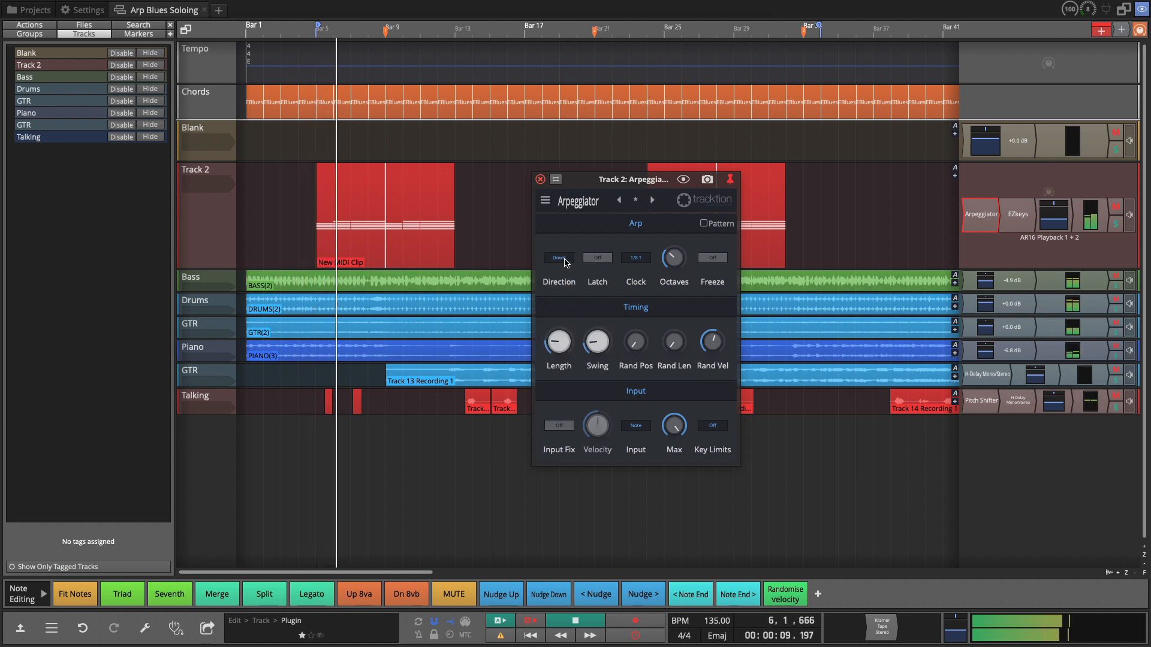
Step: Audition the Cascade and Up arpeggiator directions during playback
{"action": "left_click", "coordinate": [564, 260]}
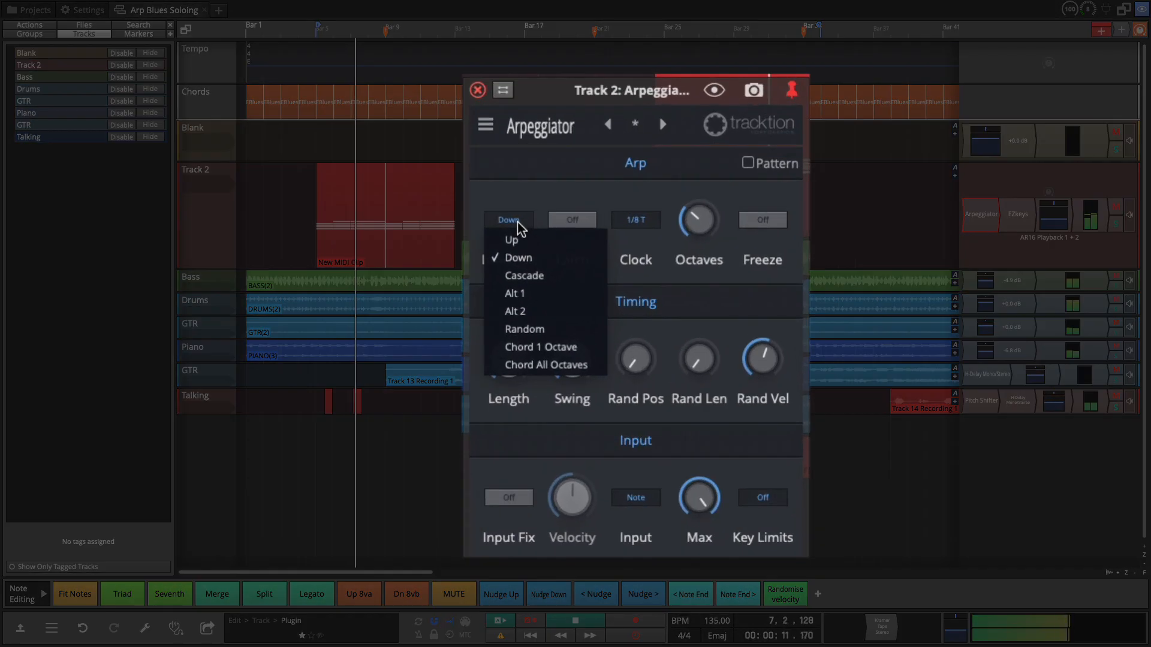
{"action": "left_click", "coordinate": [525, 276]}
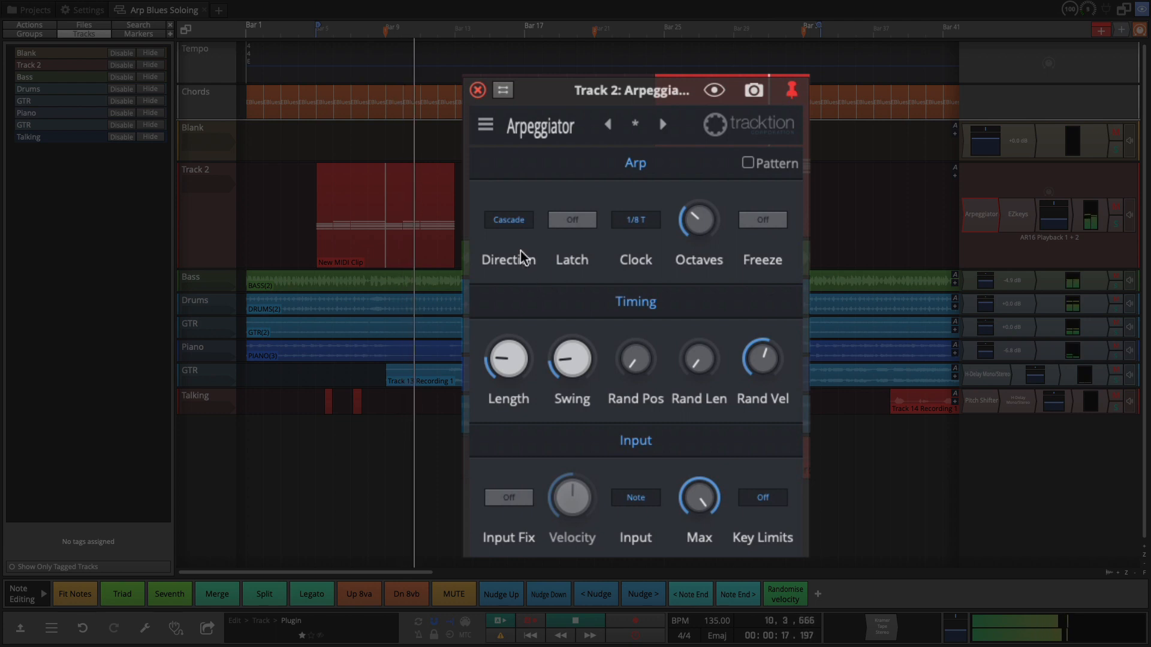
{"action": "left_click", "coordinate": [518, 221]}
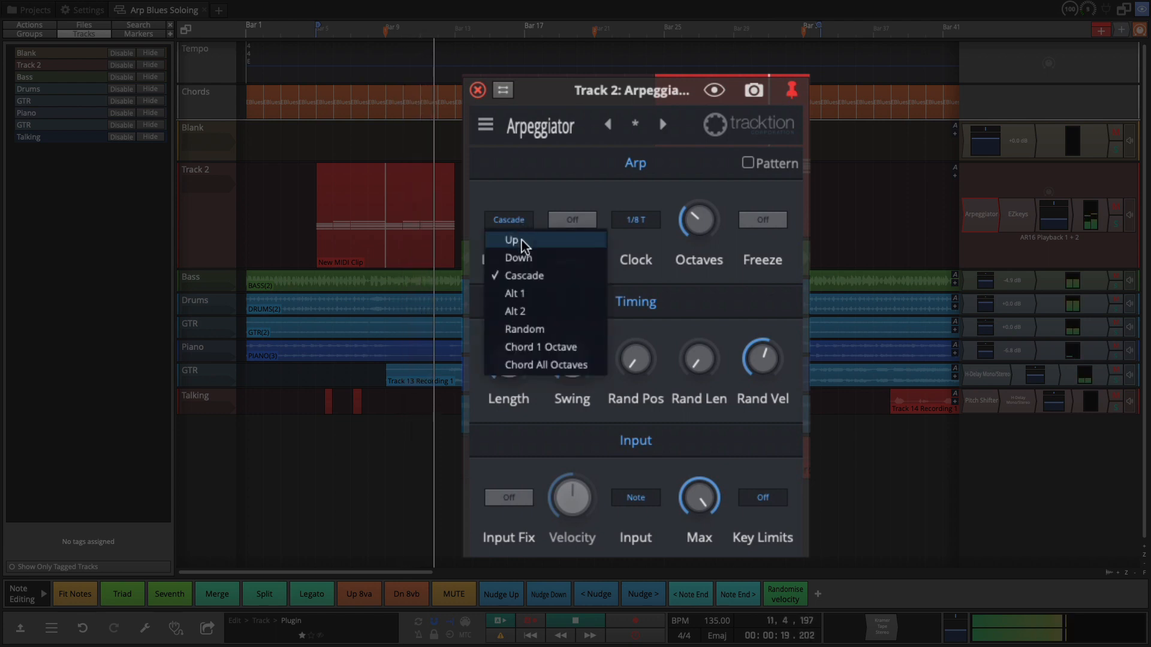
{"action": "left_click", "coordinate": [524, 242]}
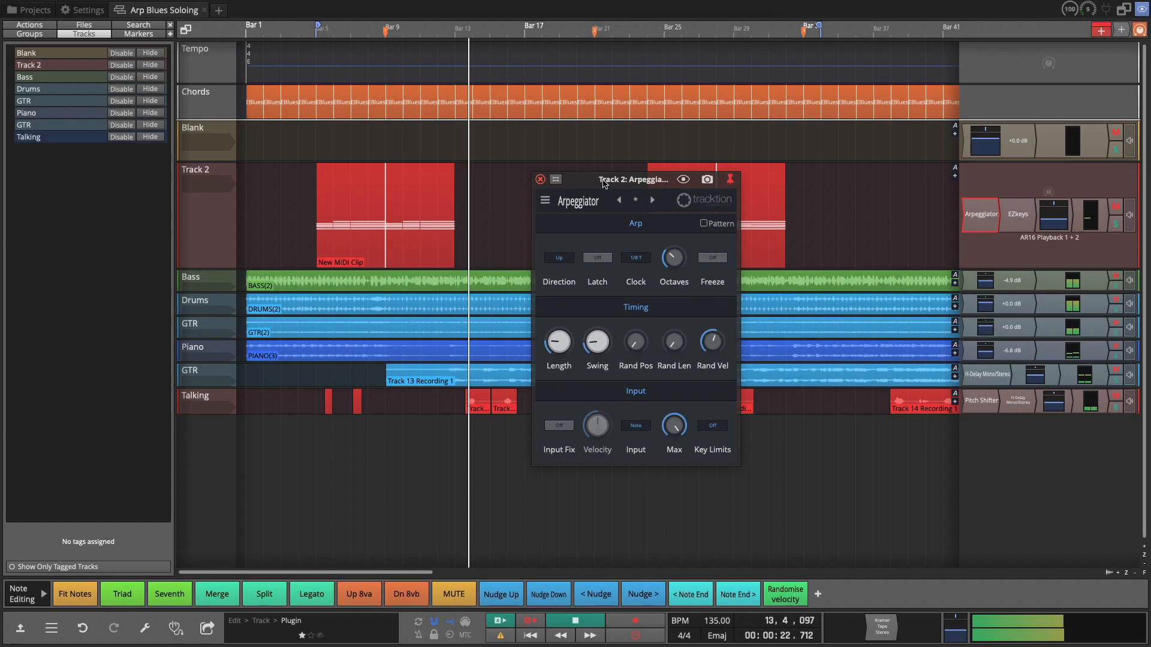
Step: Set the arpeggiator Direction back to Down, repositioning the plugin window
{"action": "left_click_drag", "start_coordinate": [601, 177], "coordinate": [353, 163]}
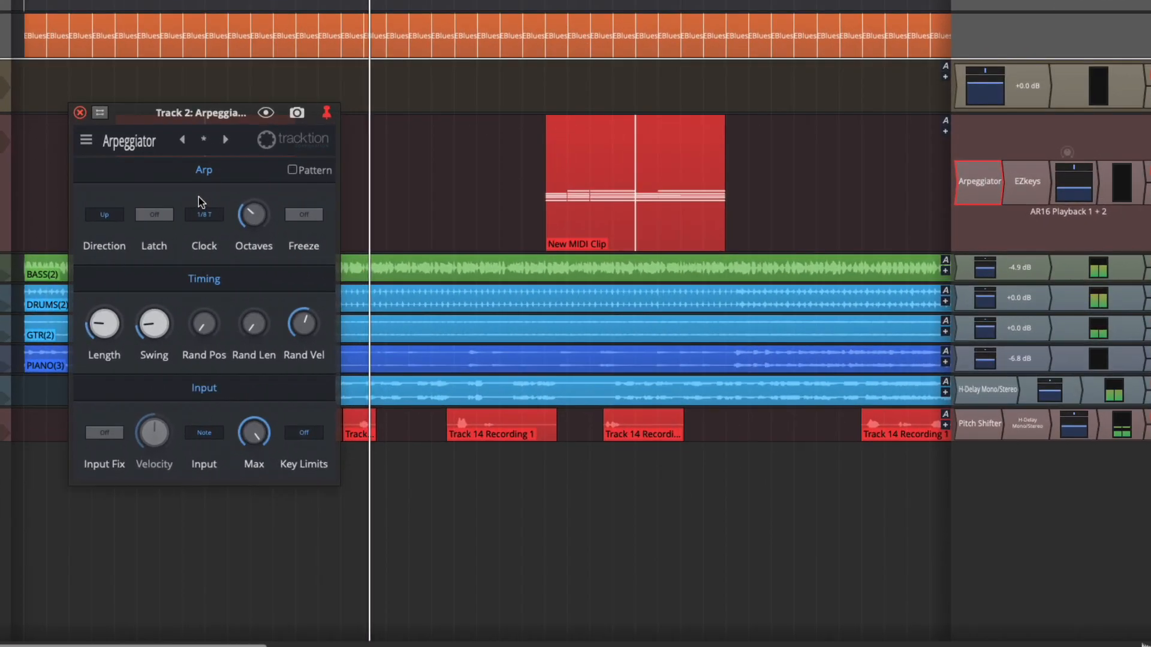
{"action": "left_click", "coordinate": [105, 215]}
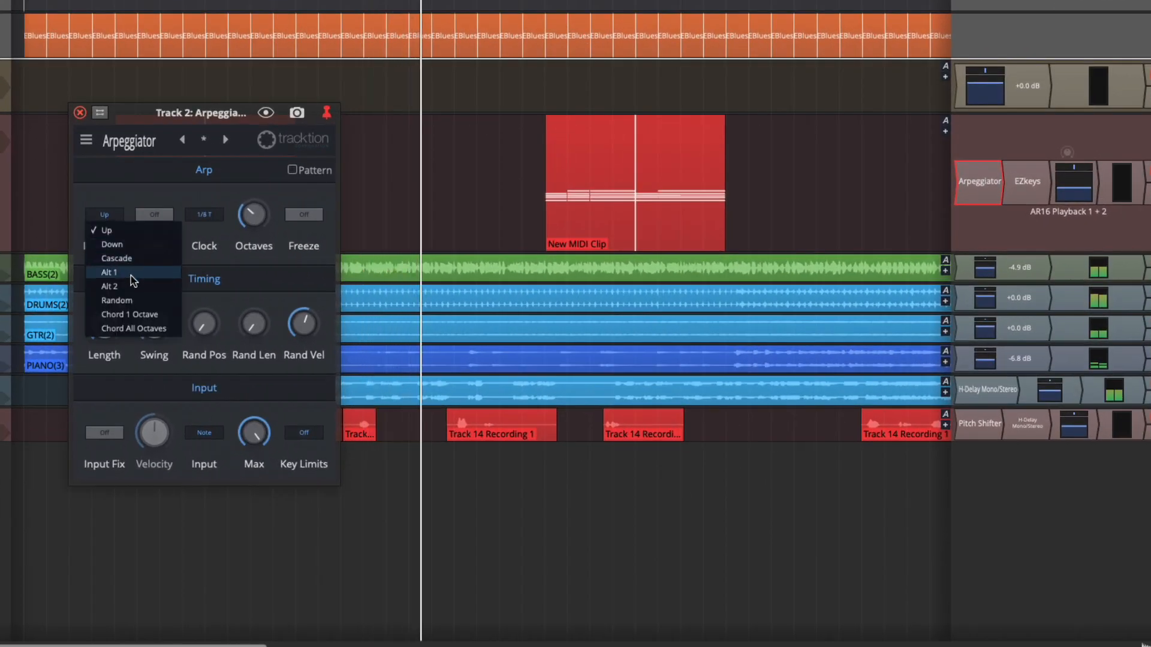
{"action": "left_click", "coordinate": [112, 245]}
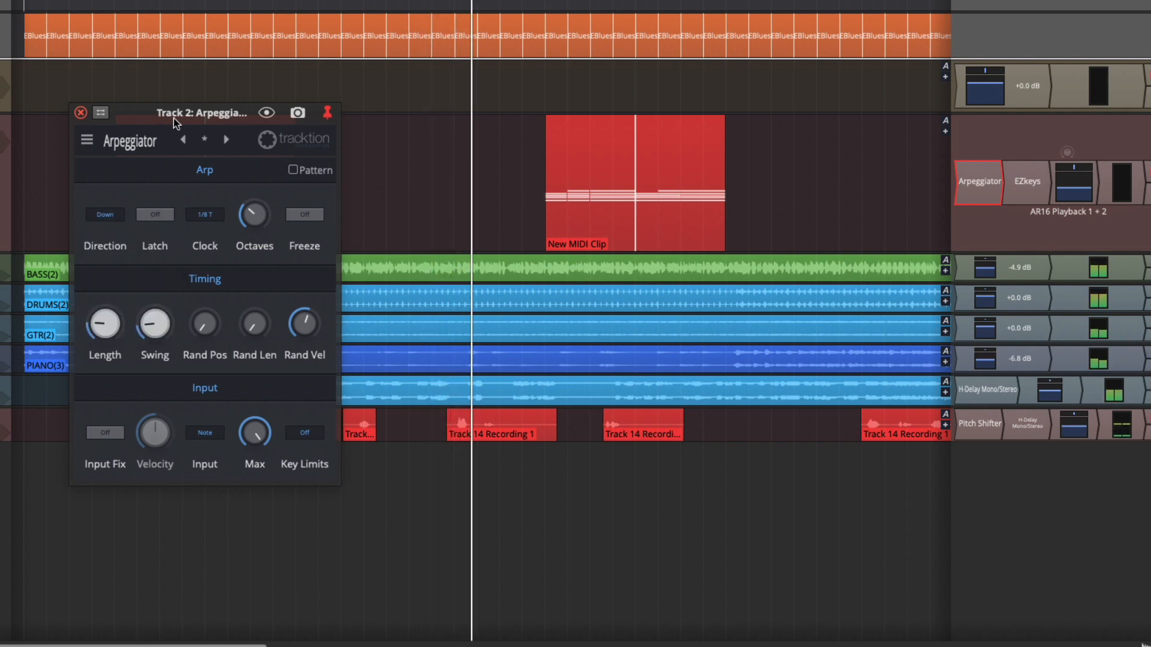
{"action": "left_click_drag", "start_coordinate": [158, 116], "coordinate": [268, 45]}
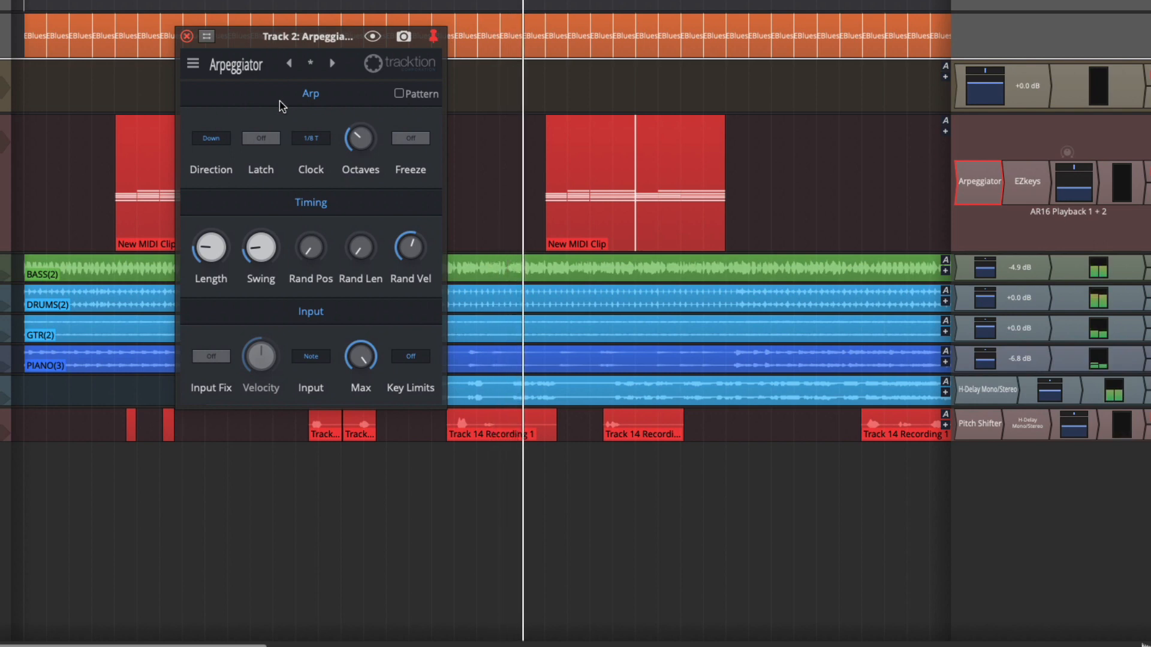
Step: Try a Clock rate of 1/16, then return it to 1/8 T
{"action": "left_click", "coordinate": [311, 139]}
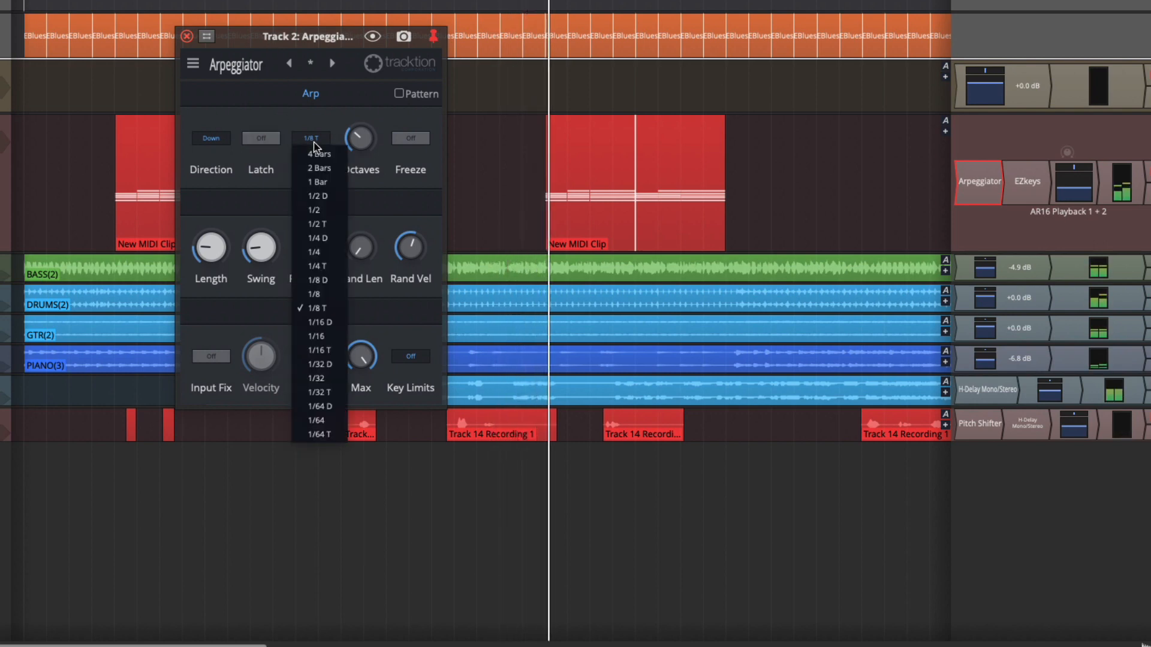
{"action": "left_click", "coordinate": [323, 336]}
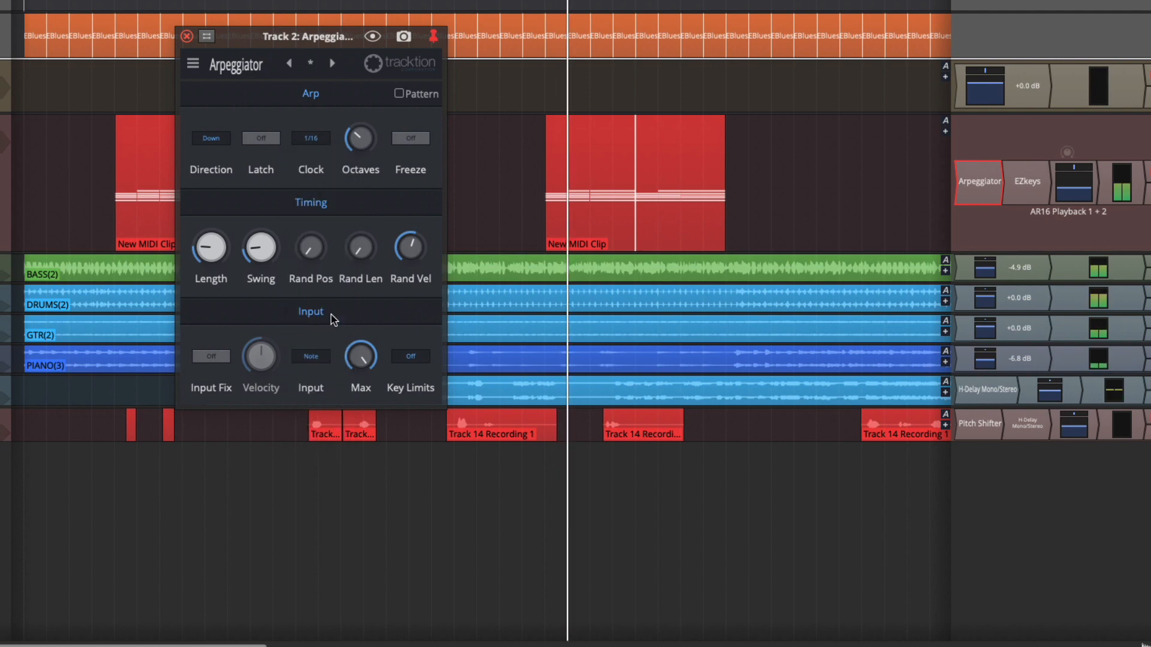
{"action": "left_click", "coordinate": [311, 138]}
{"action": "left_click", "coordinate": [317, 307]}
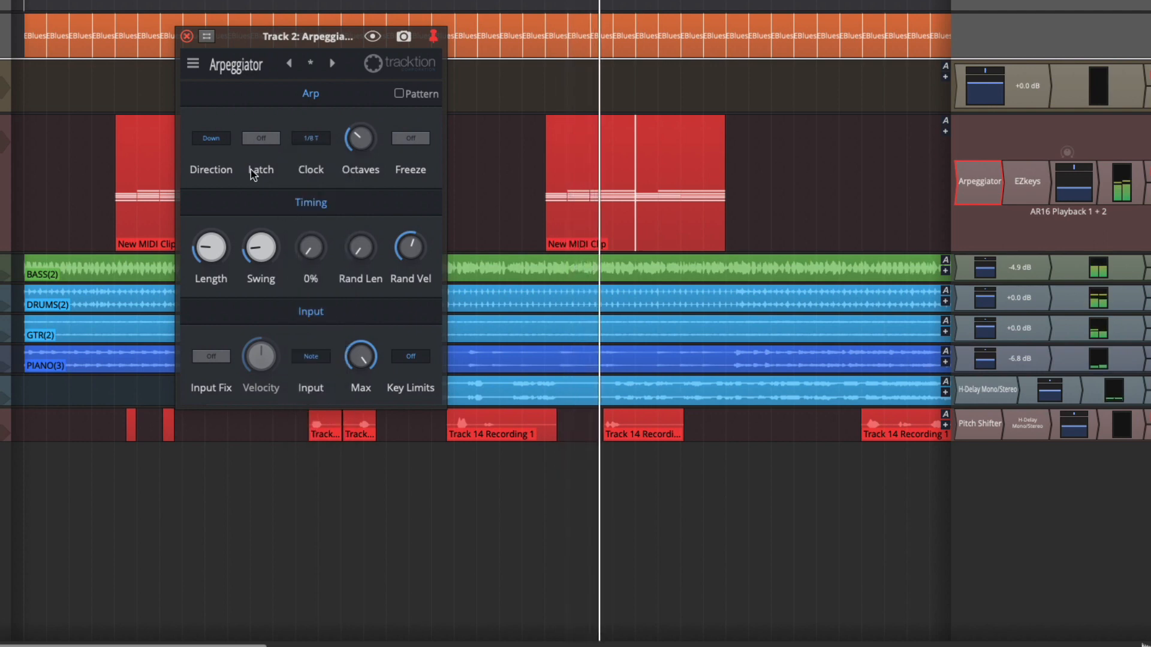
Step: Audition the Alt 2 and Random arpeggiator directions
{"action": "left_click", "coordinate": [211, 138]}
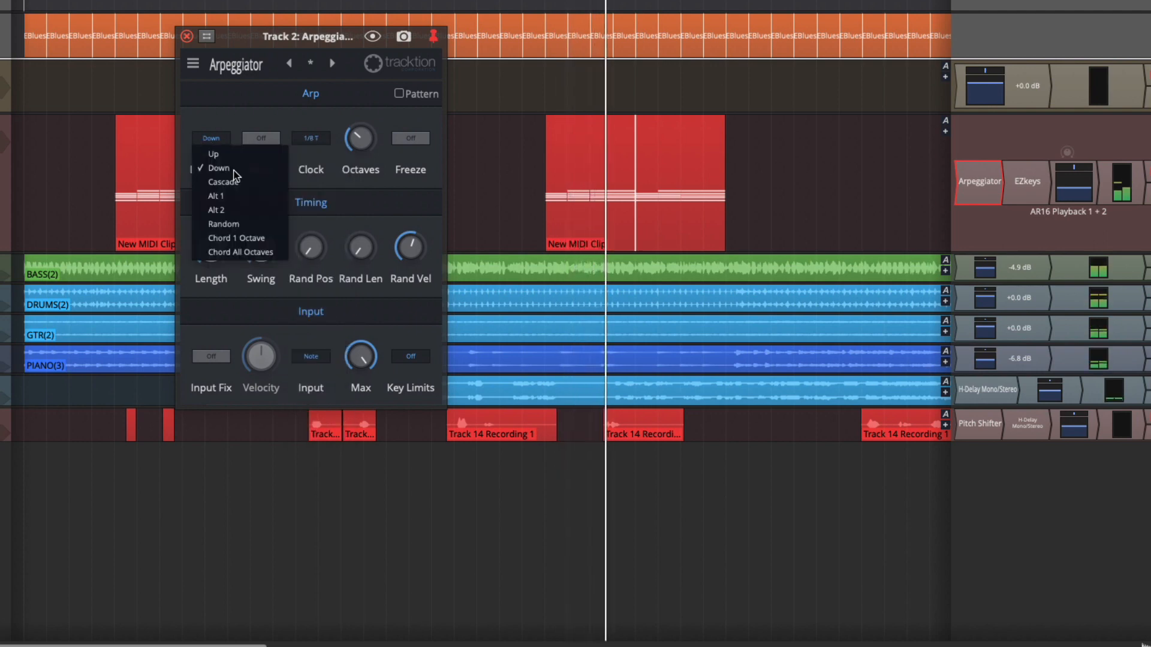
{"action": "left_click", "coordinate": [246, 210]}
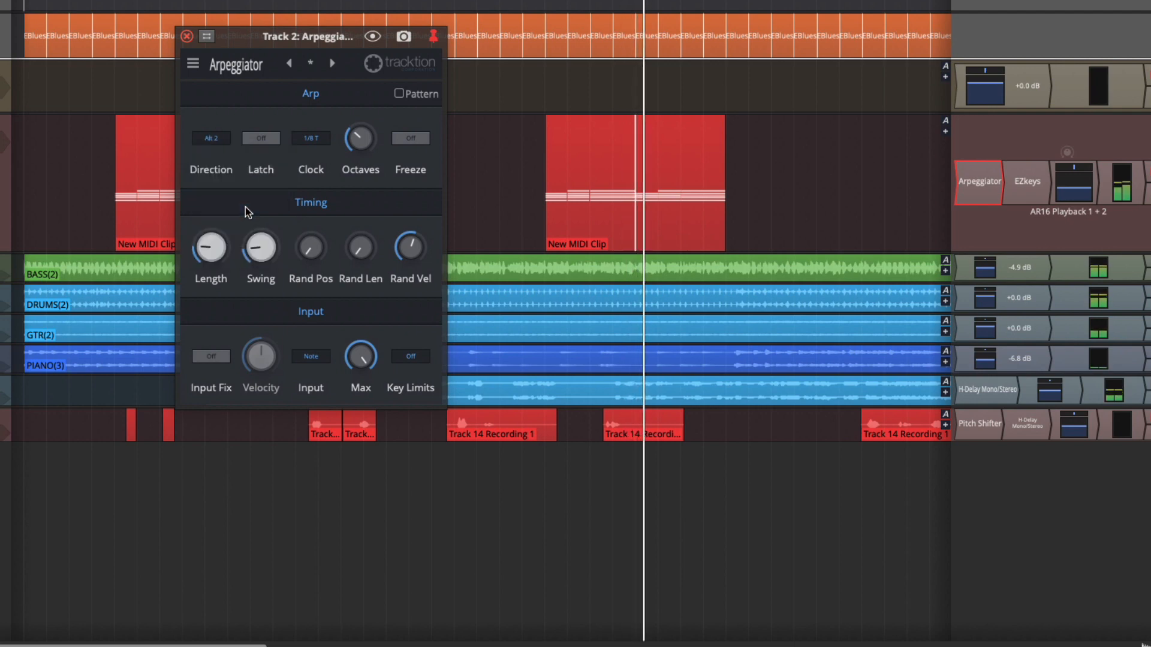
{"action": "left_click", "coordinate": [218, 142]}
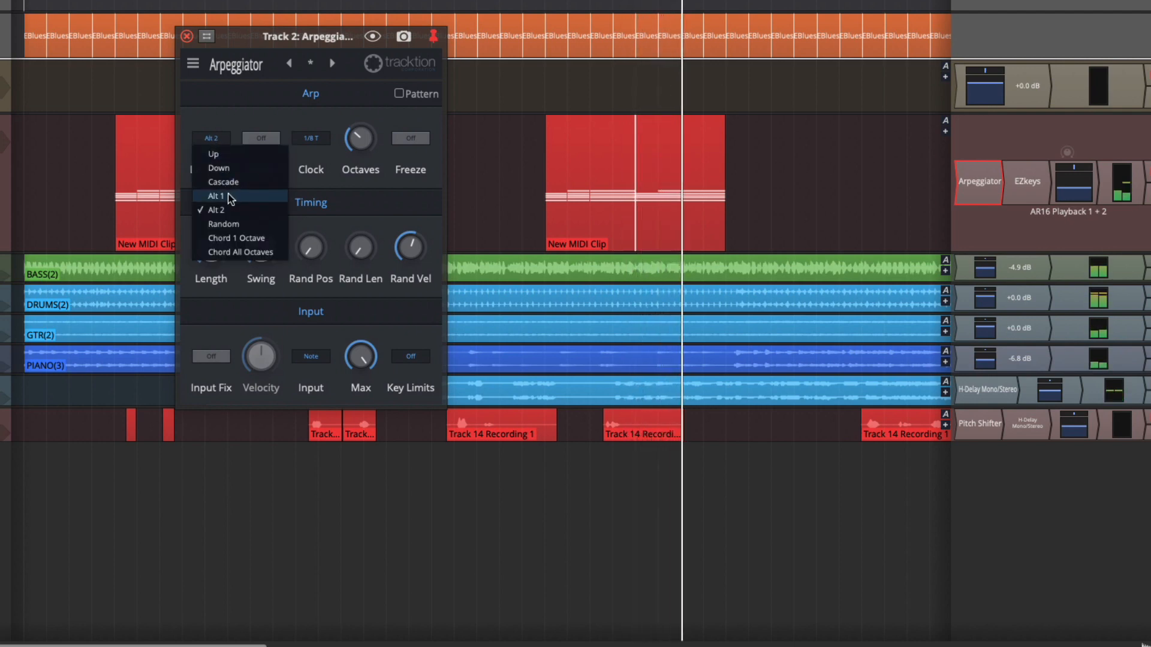
{"action": "left_click", "coordinate": [233, 223]}
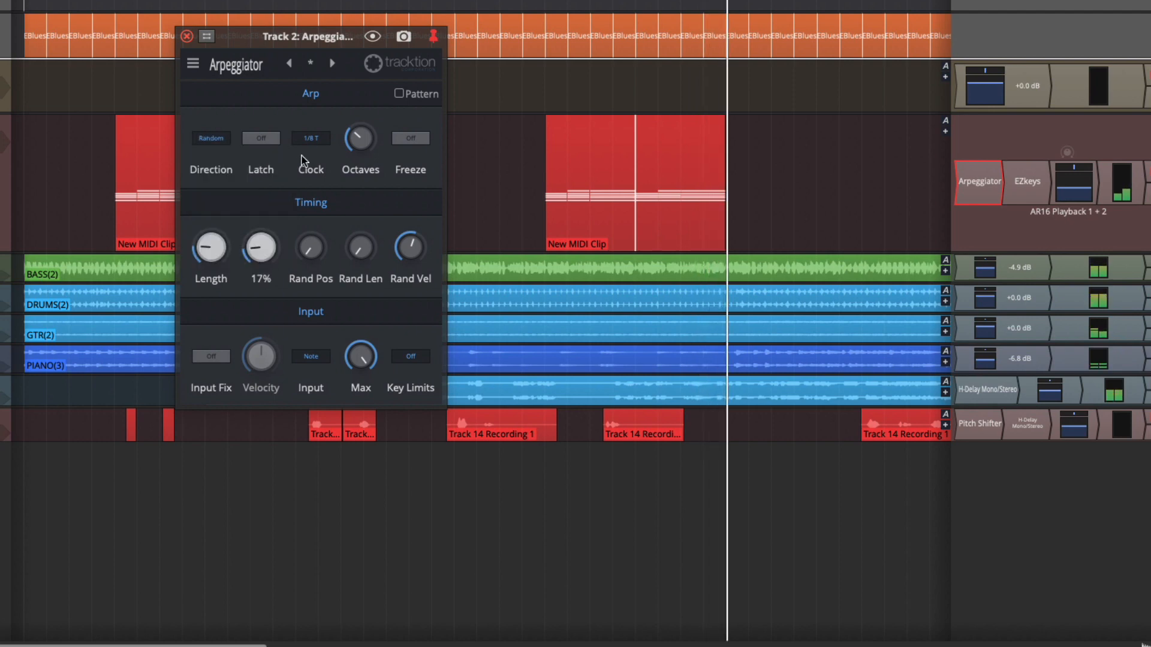
Step: Set the arpeggiator Direction to Alt 2
{"action": "mouse_move", "coordinate": [367, 140]}
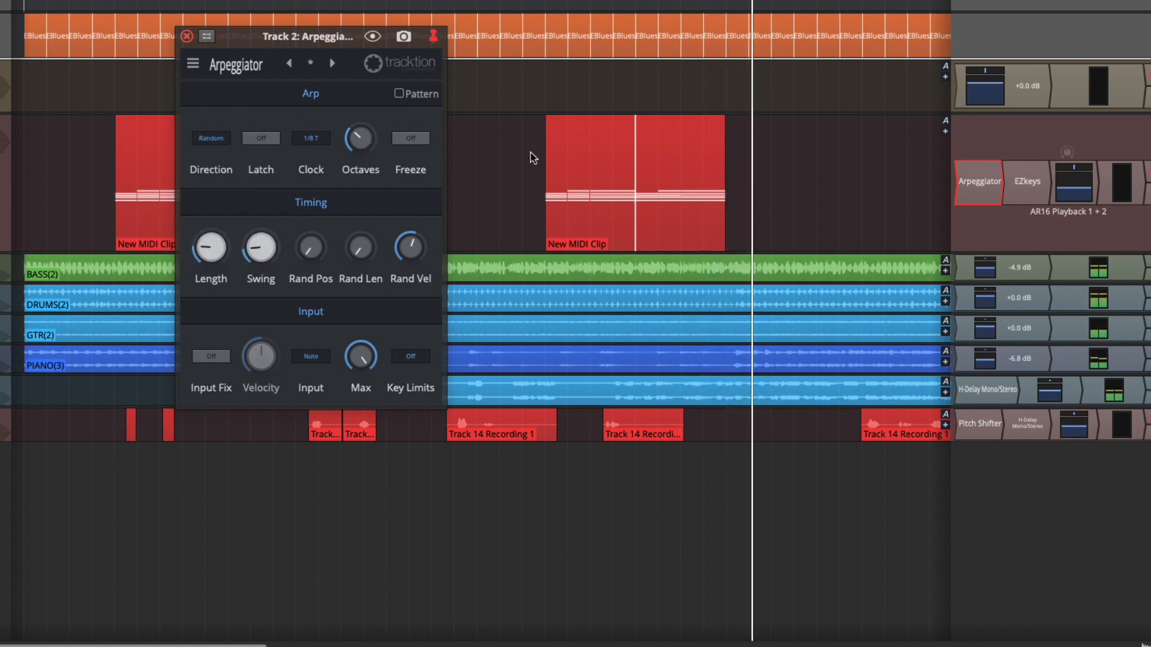
{"action": "left_click", "coordinate": [1084, 190]}
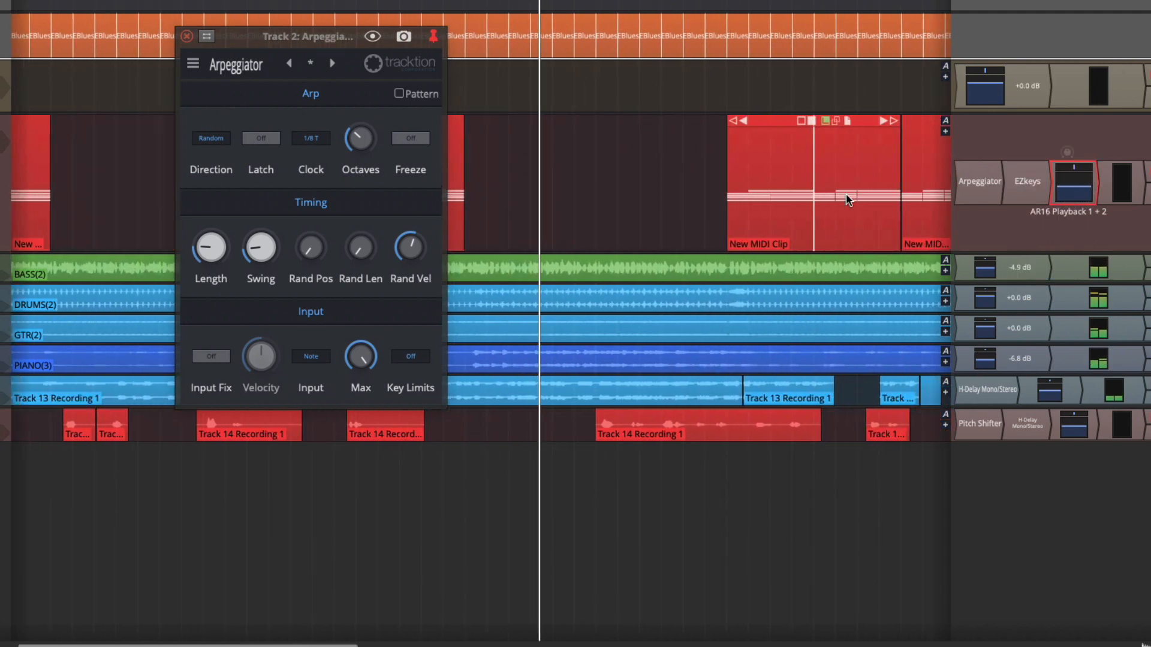
{"action": "scroll", "coordinate": [849, 200], "scroll_direction": "right", "scroll_amount": 3}
{"action": "scroll", "coordinate": [848, 201], "scroll_direction": "down", "scroll_amount": 5}
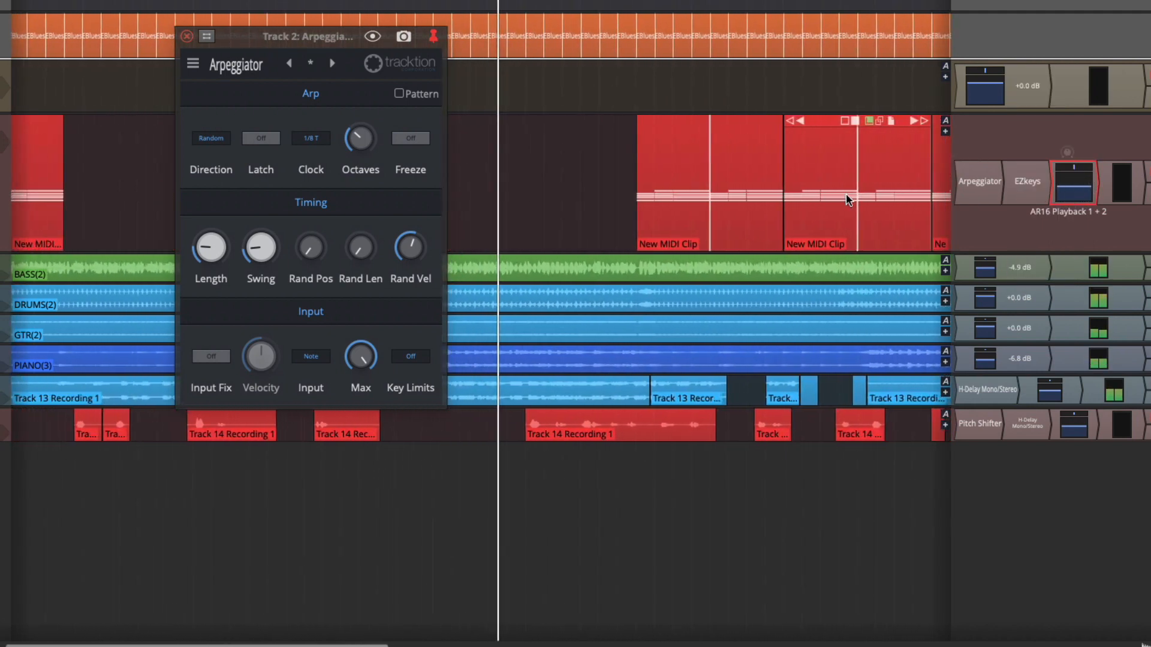
{"action": "scroll", "coordinate": [851, 200], "scroll_direction": "down", "scroll_amount": 4}
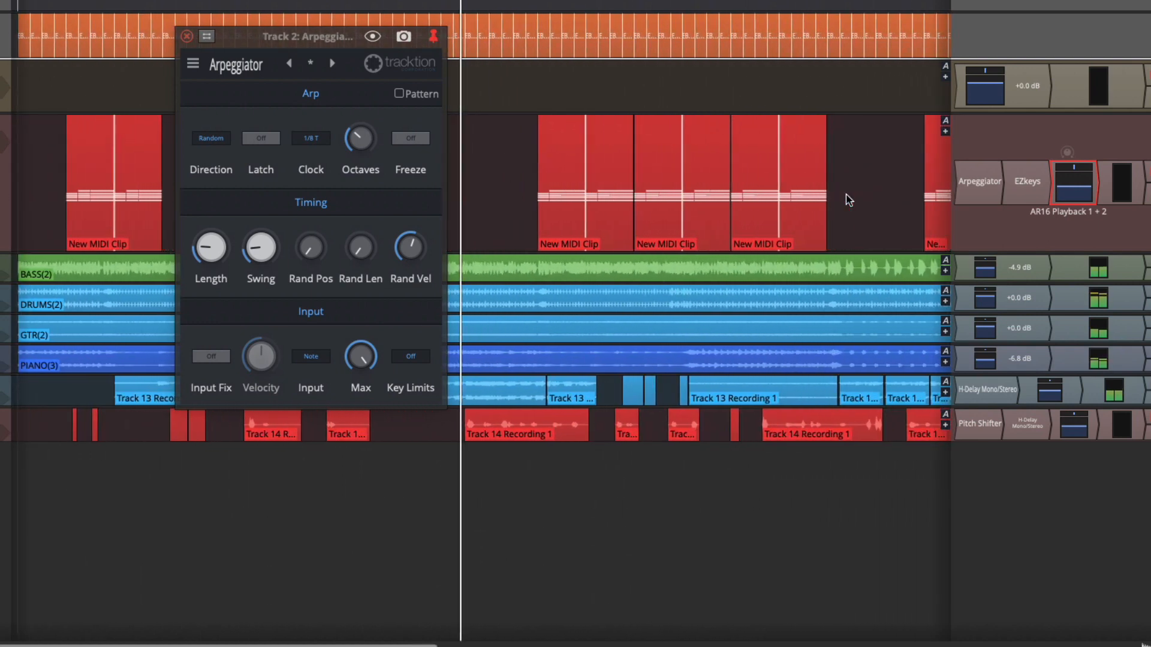
{"action": "scroll", "coordinate": [849, 200], "scroll_direction": "down", "scroll_amount": 1}
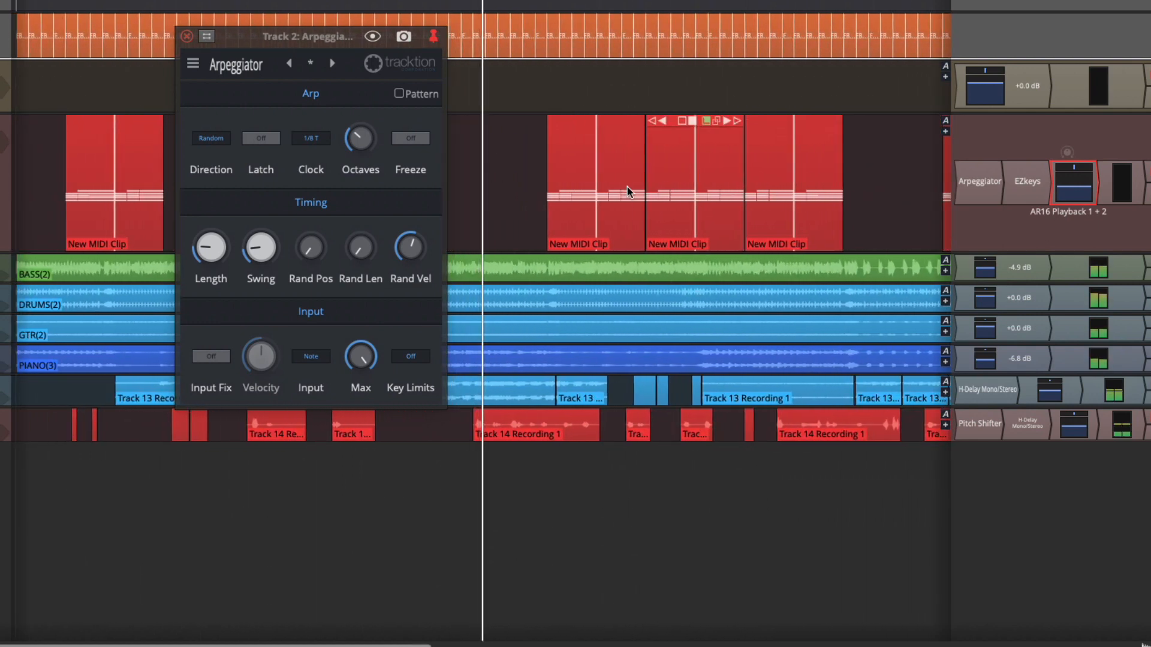
{"action": "left_click", "coordinate": [216, 138]}
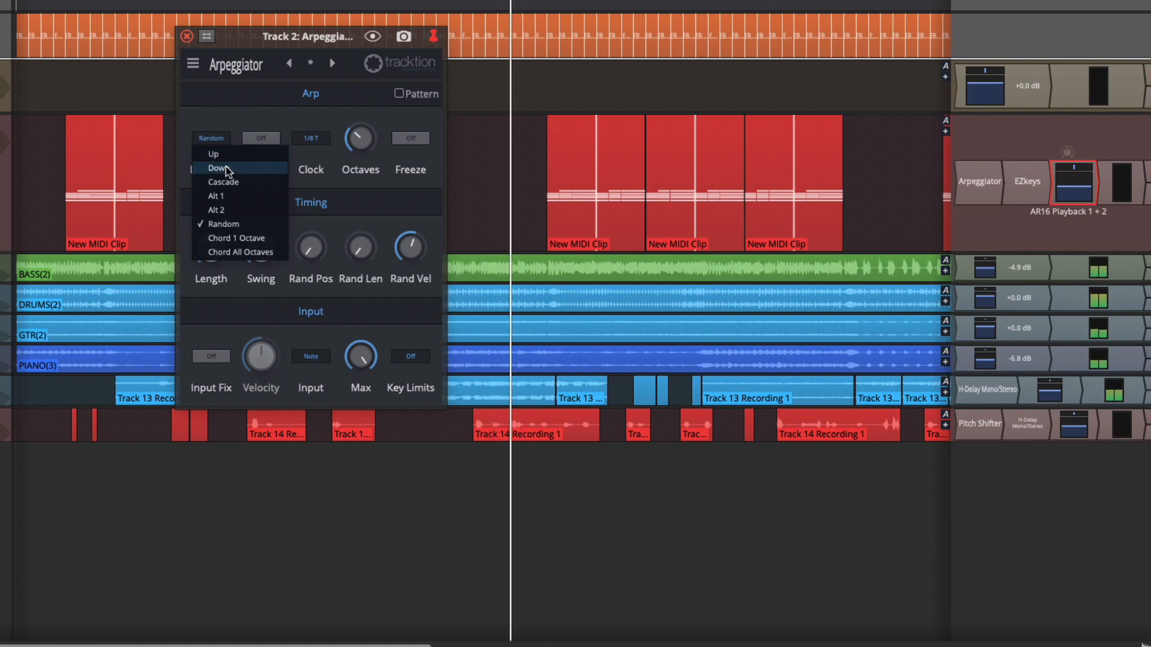
{"action": "left_click", "coordinate": [232, 210]}
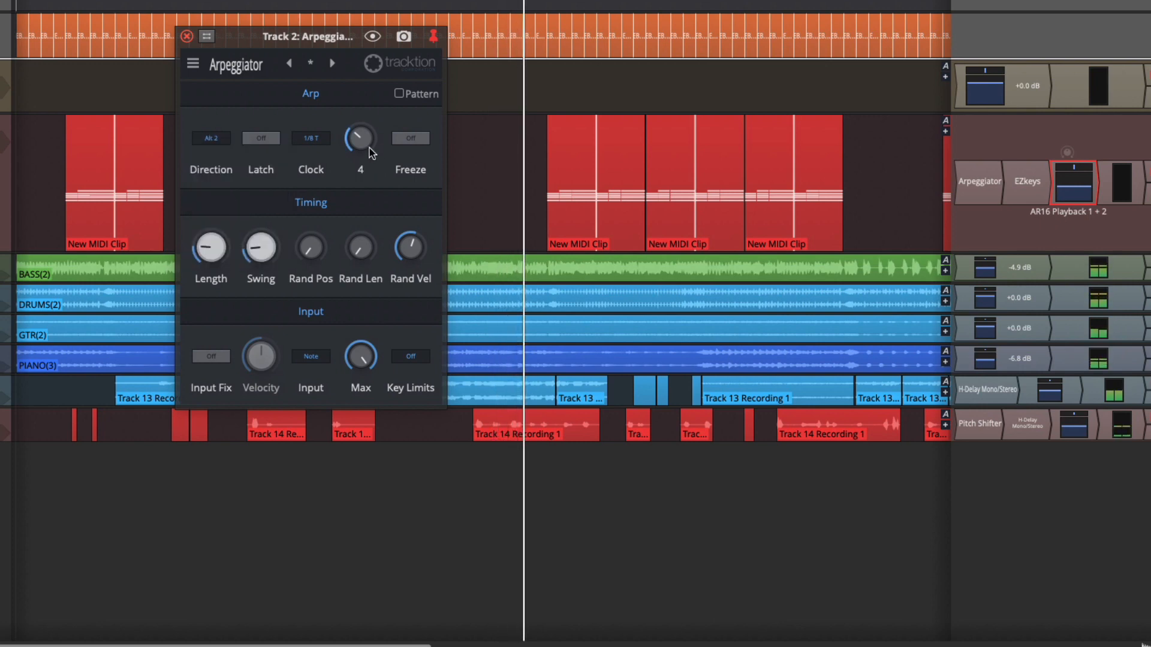
Step: Raise the arpeggiator Octaves to 6 and try a 1/8 Clock rate before returning it to 1/8 T
{"action": "left_click_drag", "start_coordinate": [365, 140], "coordinate": [362, 103]}
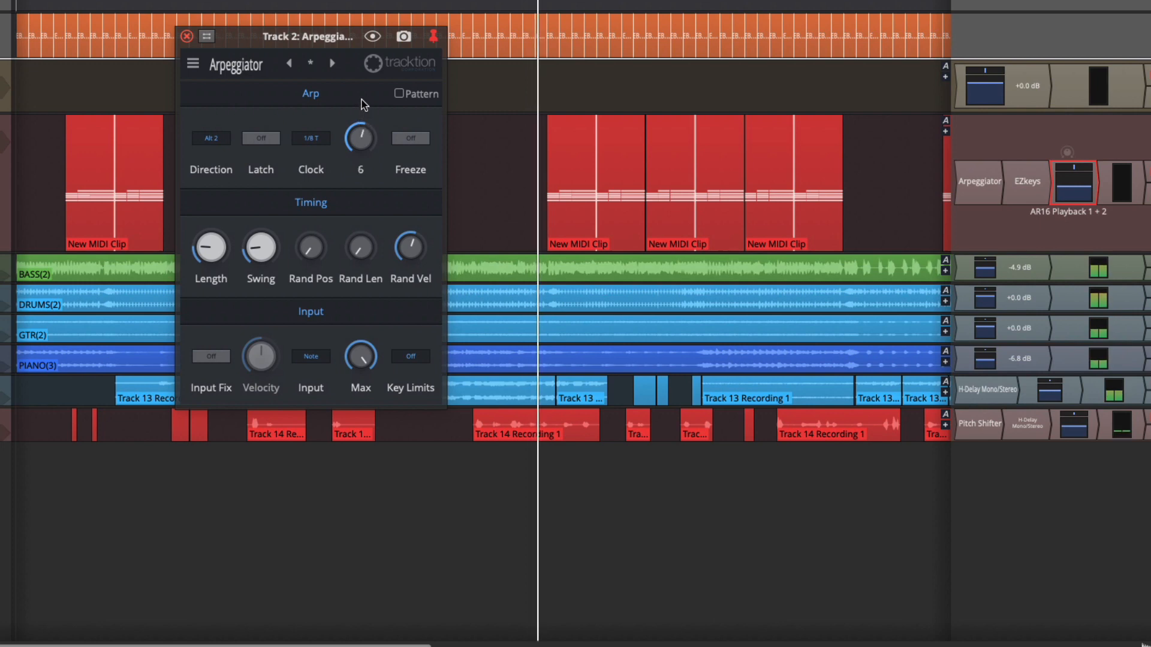
{"action": "left_click", "coordinate": [311, 139]}
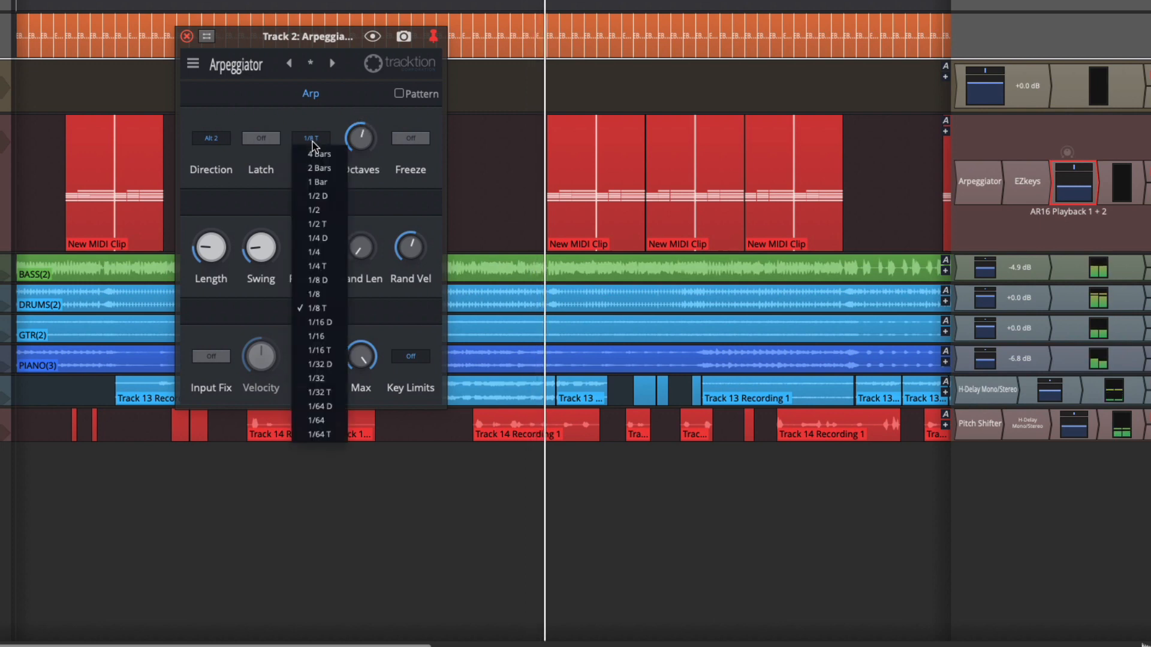
{"action": "left_click", "coordinate": [328, 294]}
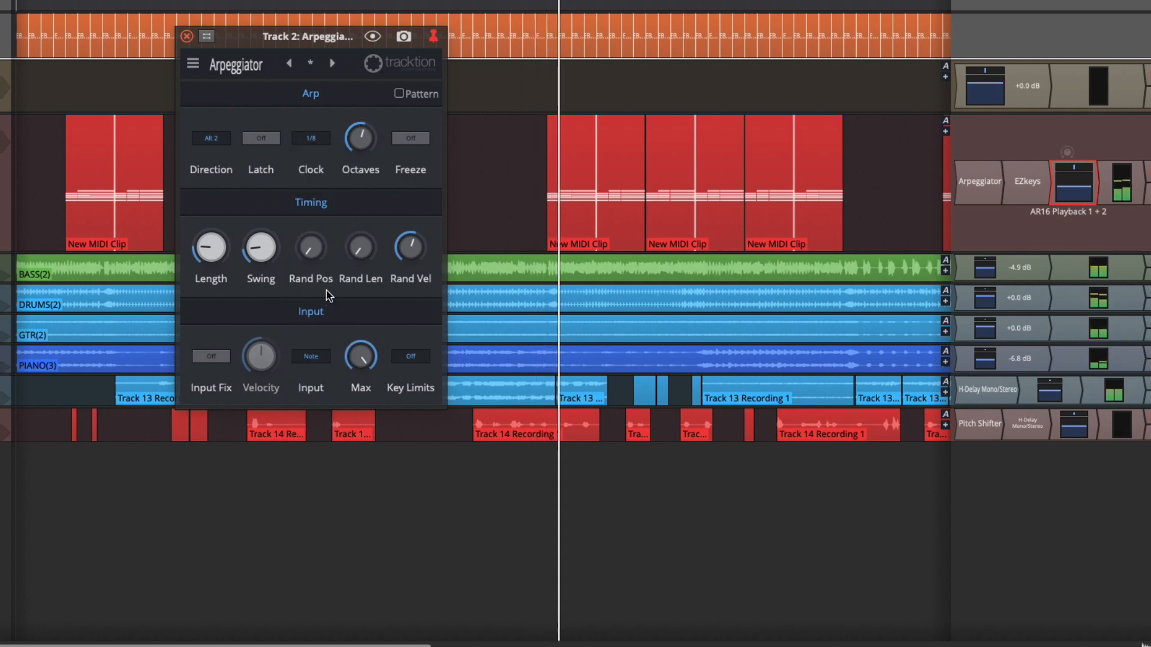
{"action": "left_click", "coordinate": [313, 139]}
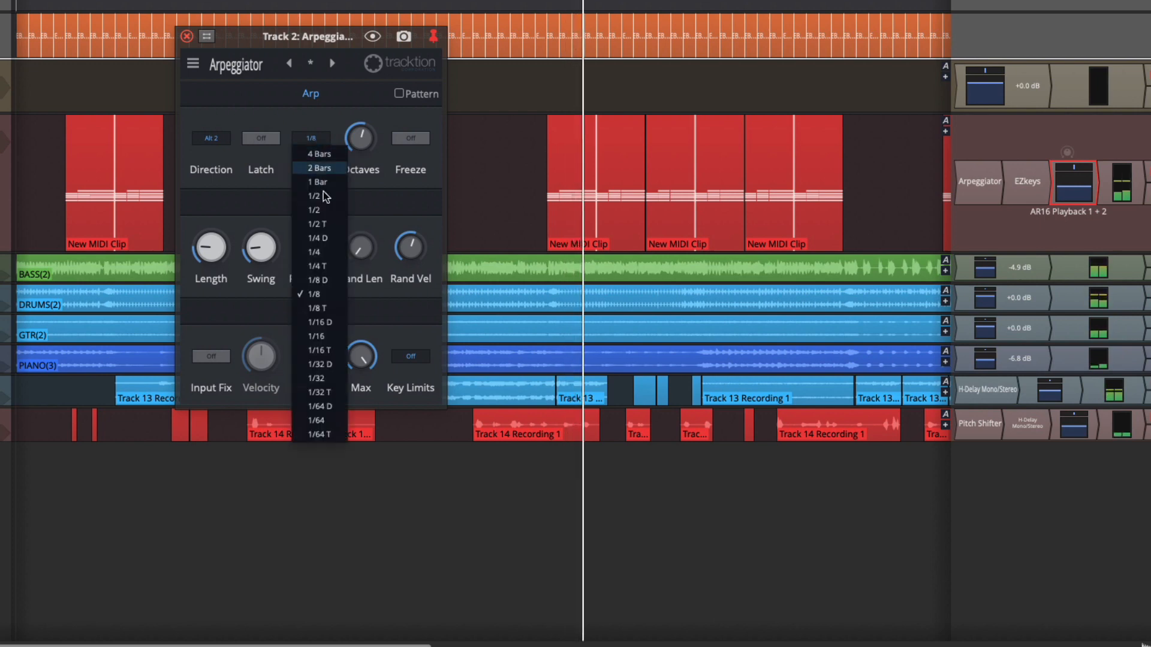
{"action": "left_click", "coordinate": [323, 310]}
Step: Audition the Up arpeggiator direction, then set Direction to Down
{"action": "left_click", "coordinate": [223, 137]}
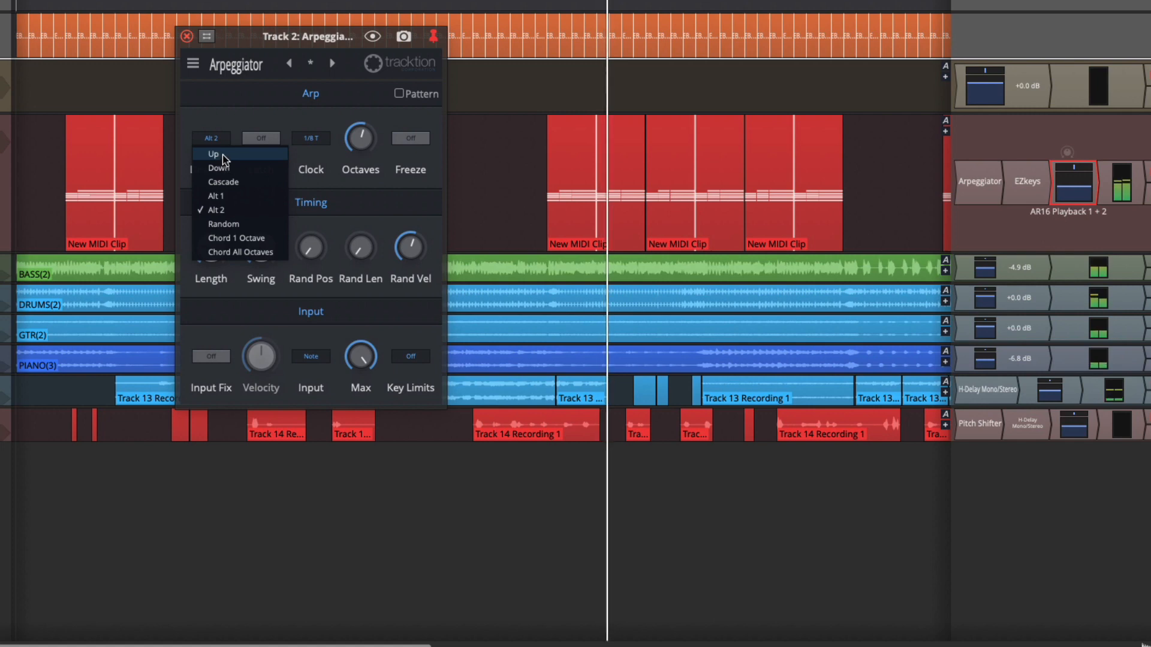
{"action": "left_click", "coordinate": [221, 155]}
{"action": "left_click", "coordinate": [221, 141]}
{"action": "left_click", "coordinate": [219, 168]}
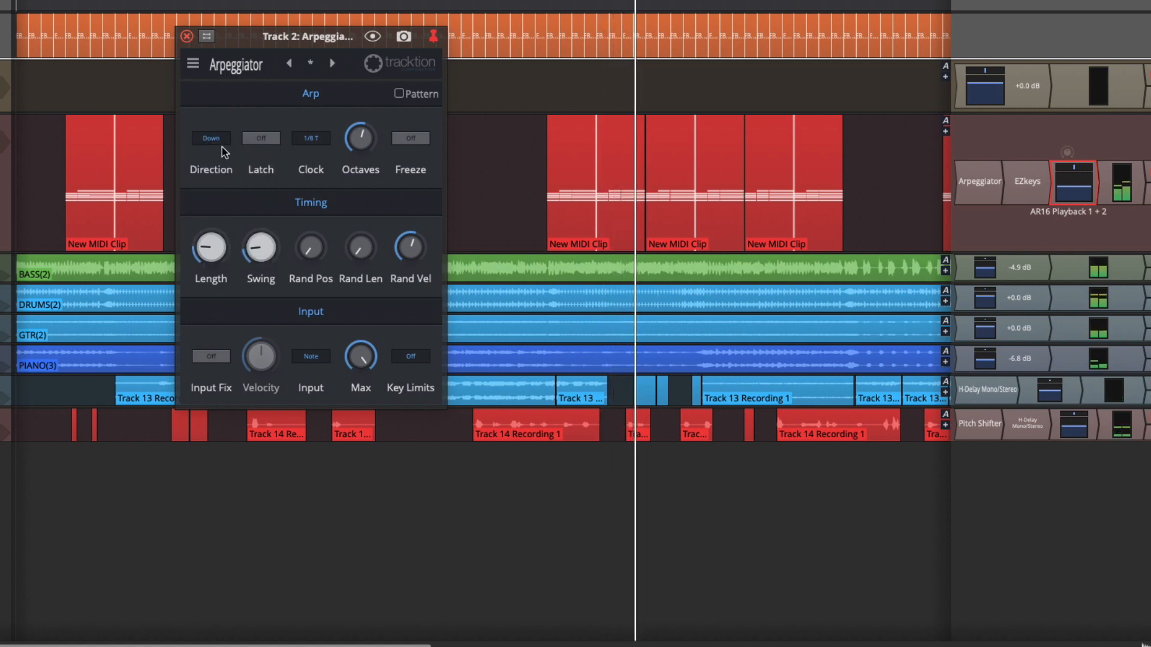
Step: Lower the arpeggiator Octaves to 4 and set Direction to Alt 1
{"action": "left_click_drag", "start_coordinate": [353, 135], "coordinate": [354, 168]}
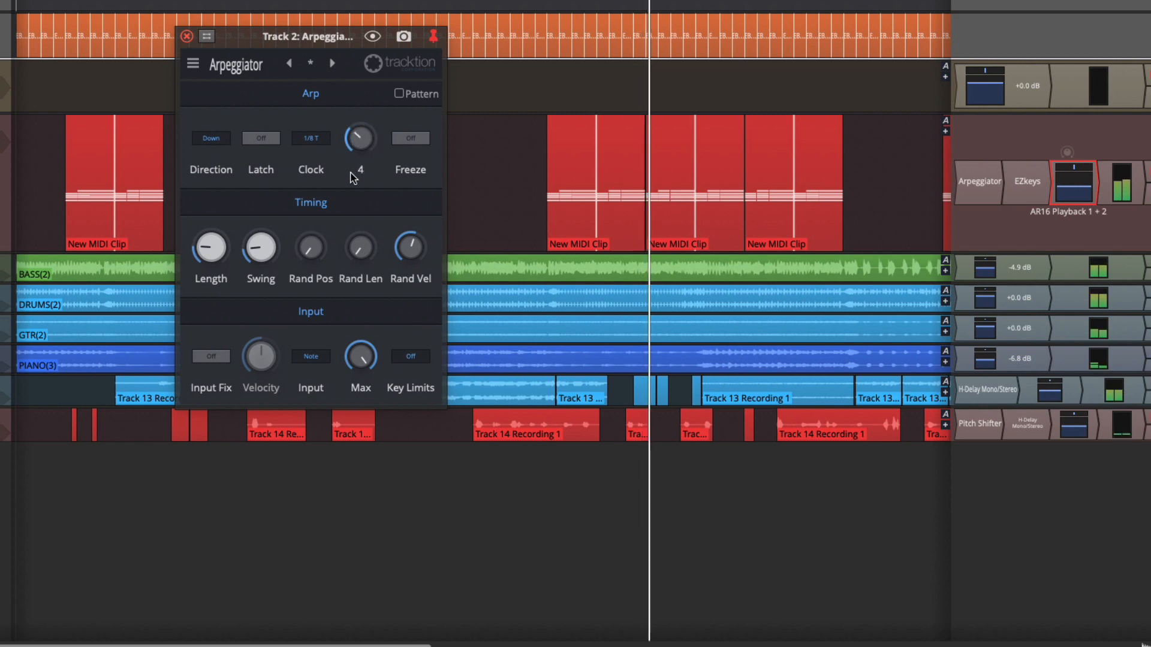
{"action": "left_click", "coordinate": [211, 140]}
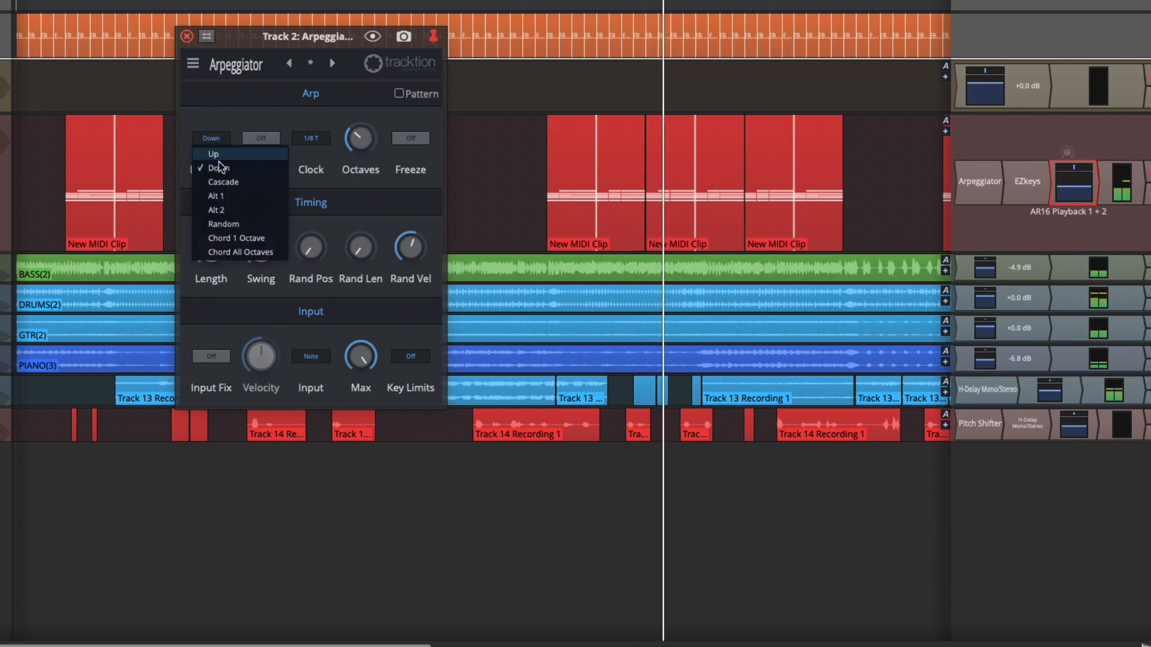
{"action": "left_click", "coordinate": [225, 199]}
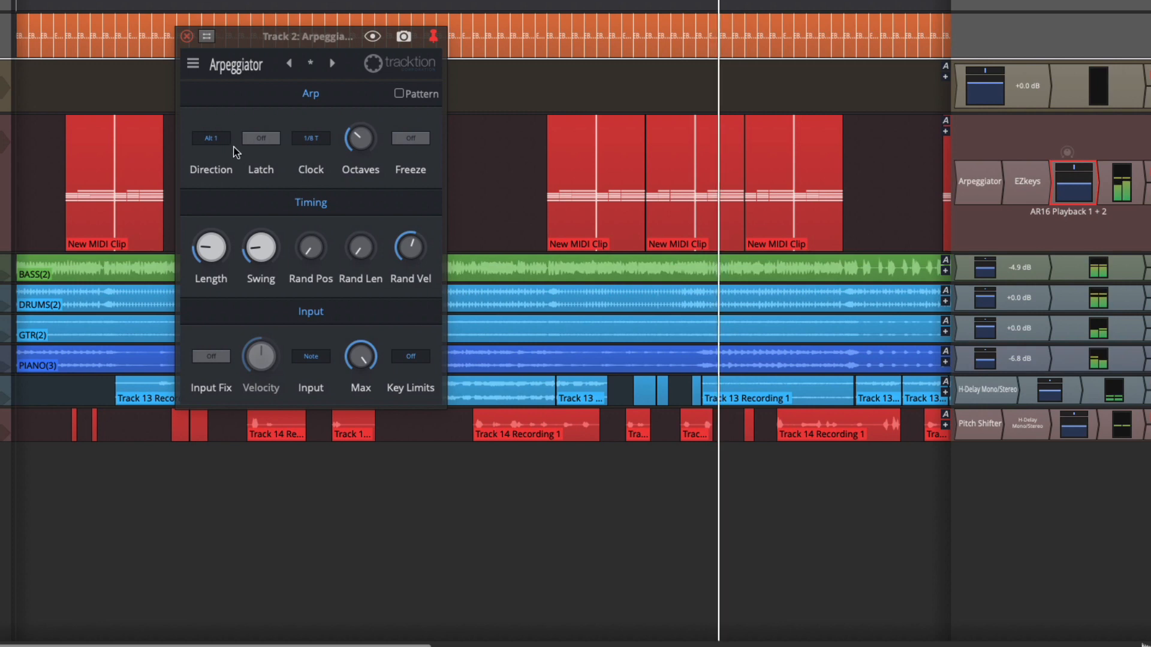
Step: Audition the Chord 1 Octave direction, then set Direction to Alt 2
{"action": "left_click", "coordinate": [215, 139]}
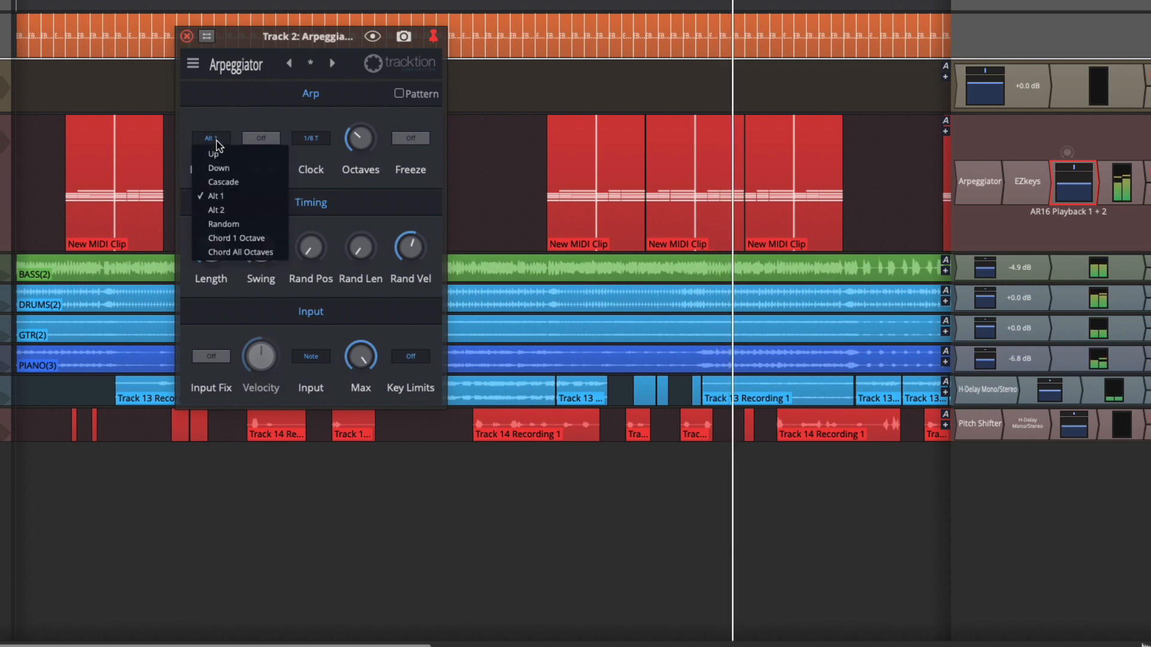
{"action": "left_click", "coordinate": [235, 238]}
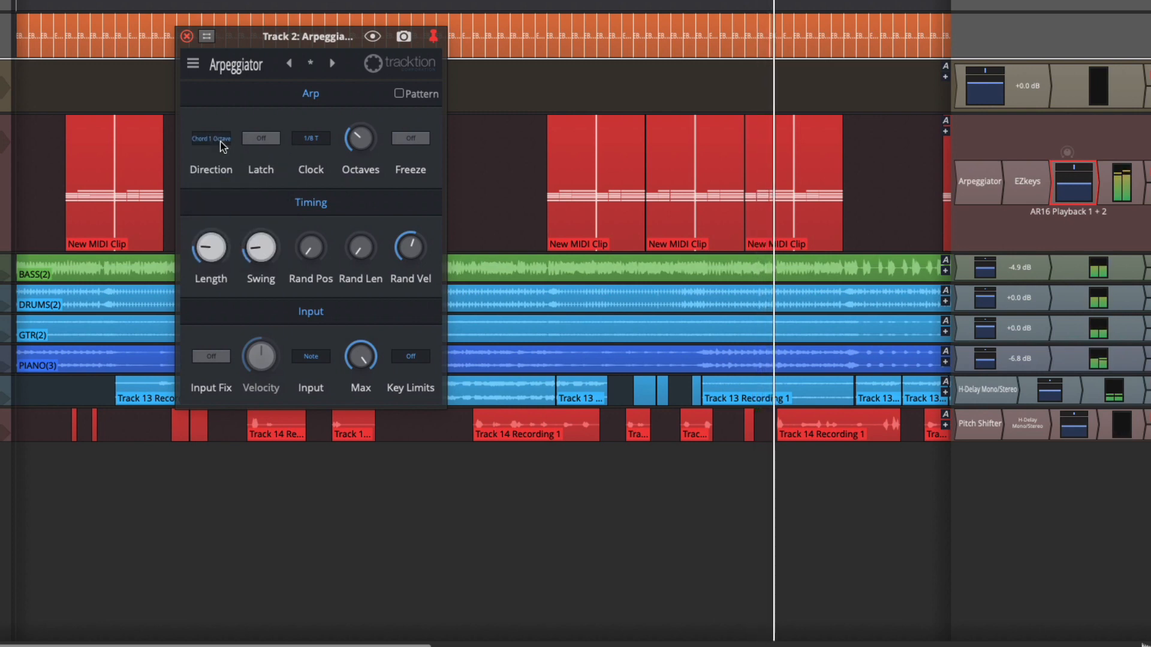
{"action": "left_click", "coordinate": [217, 140]}
{"action": "left_click", "coordinate": [227, 210]}
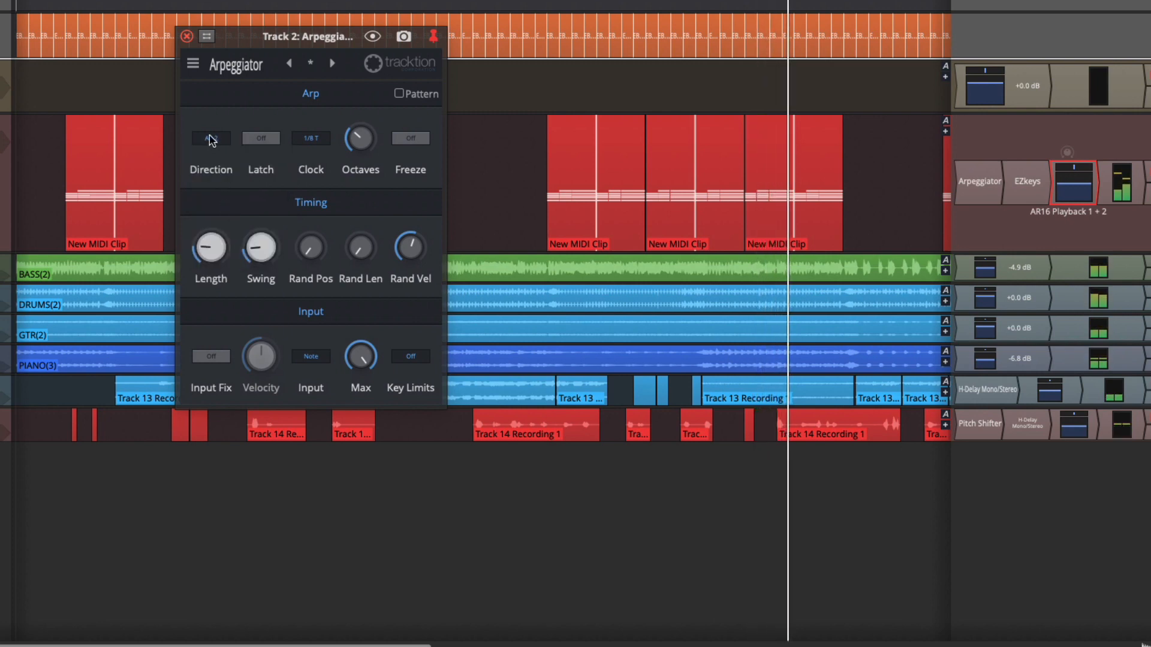
Step: Audition the Down arpeggiator direction, then set Direction to Alt 1
{"action": "left_click", "coordinate": [310, 140]}
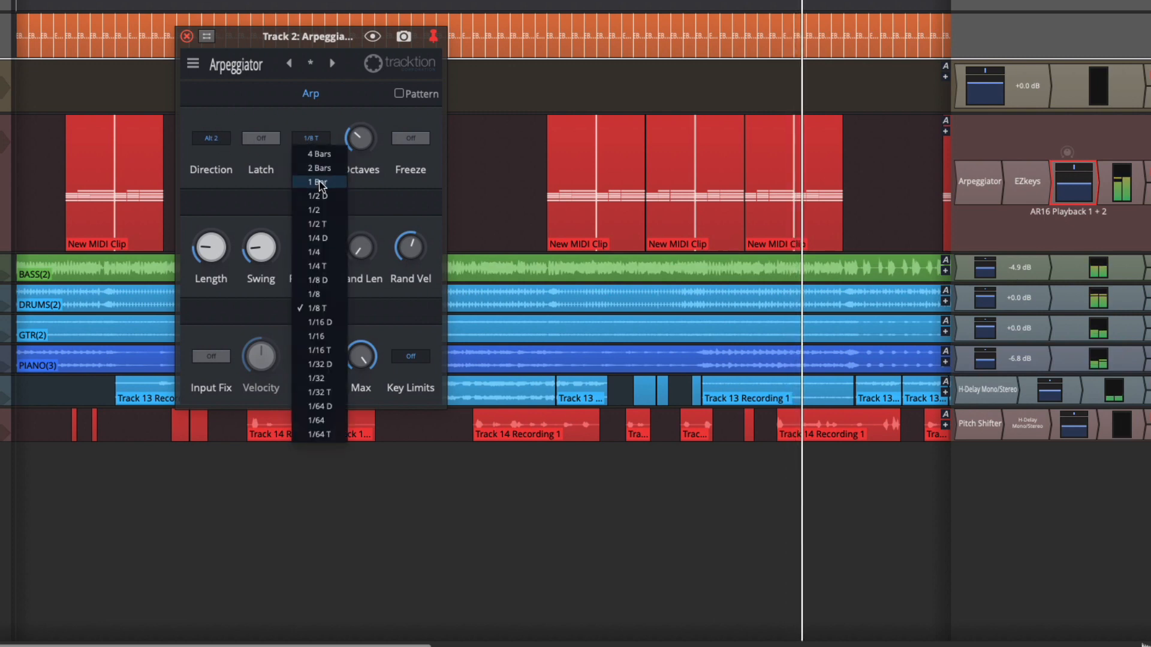
{"action": "left_click", "coordinate": [212, 139]}
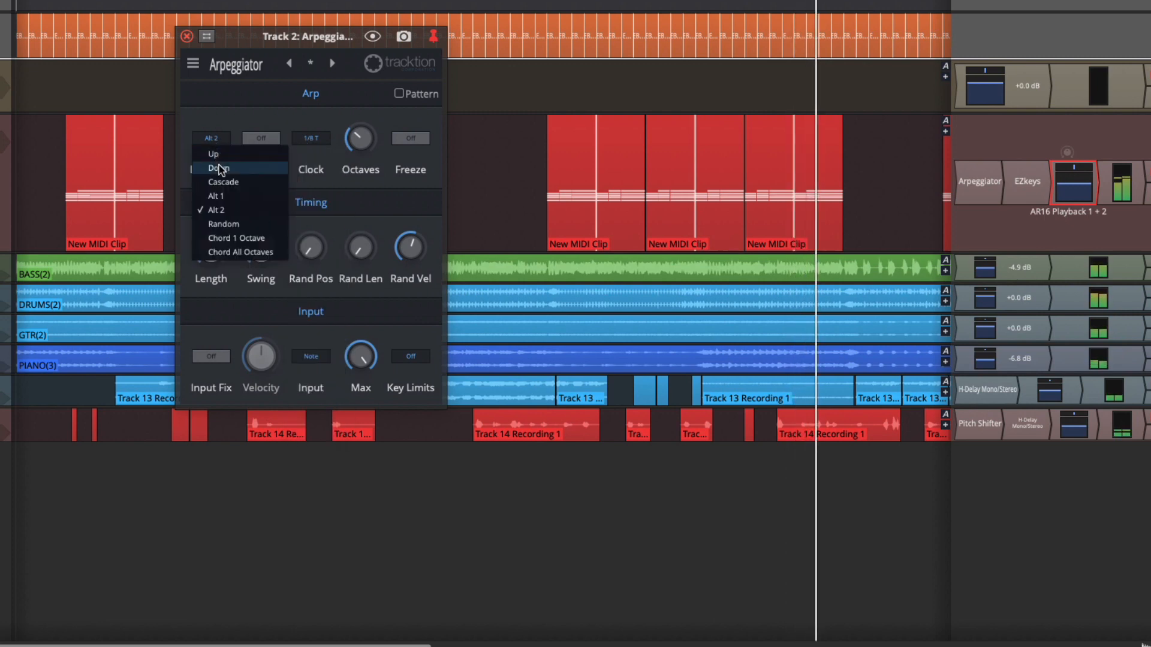
{"action": "left_click", "coordinate": [219, 168]}
{"action": "mouse_move", "coordinate": [357, 149]}
{"action": "left_mouse_down"}
{"action": "mouse_move", "coordinate": [353, 127]}
{"action": "mouse_move", "coordinate": [360, 167]}
{"action": "left_mouse_up"}
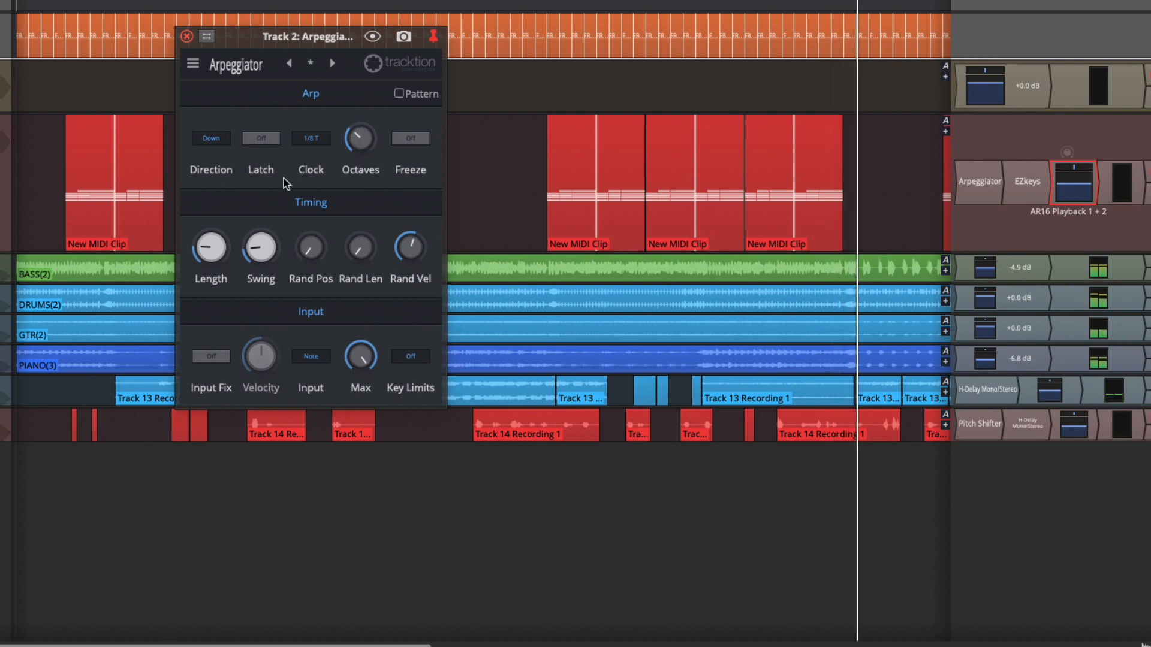
{"action": "left_click", "coordinate": [227, 149]}
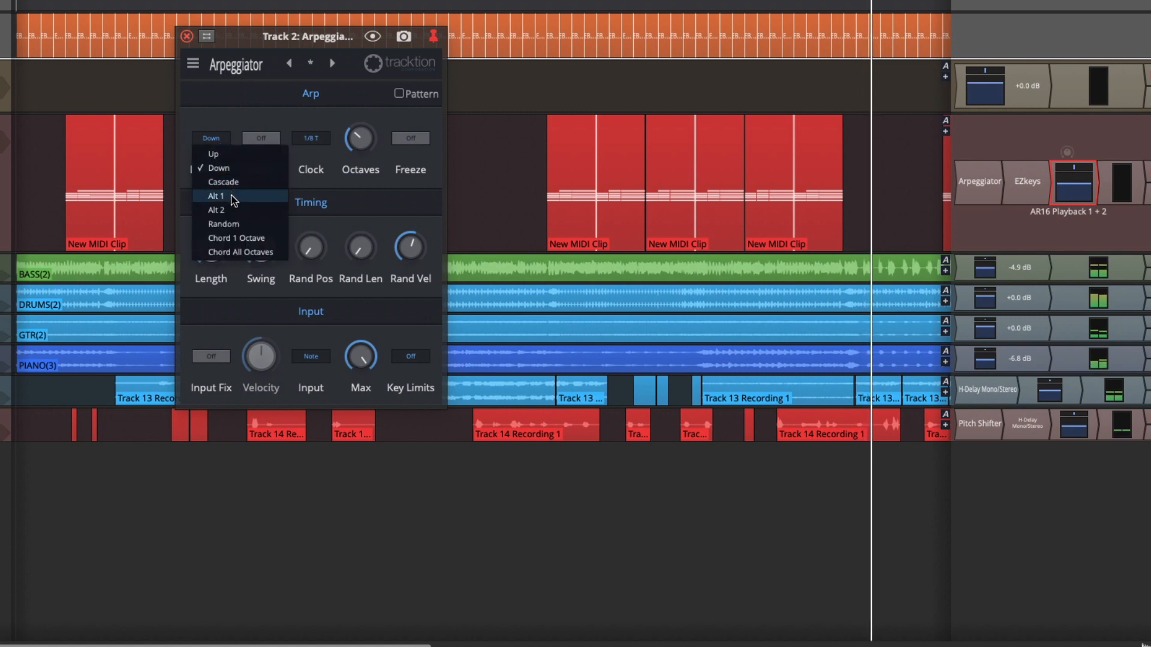
{"action": "left_click", "coordinate": [233, 195]}
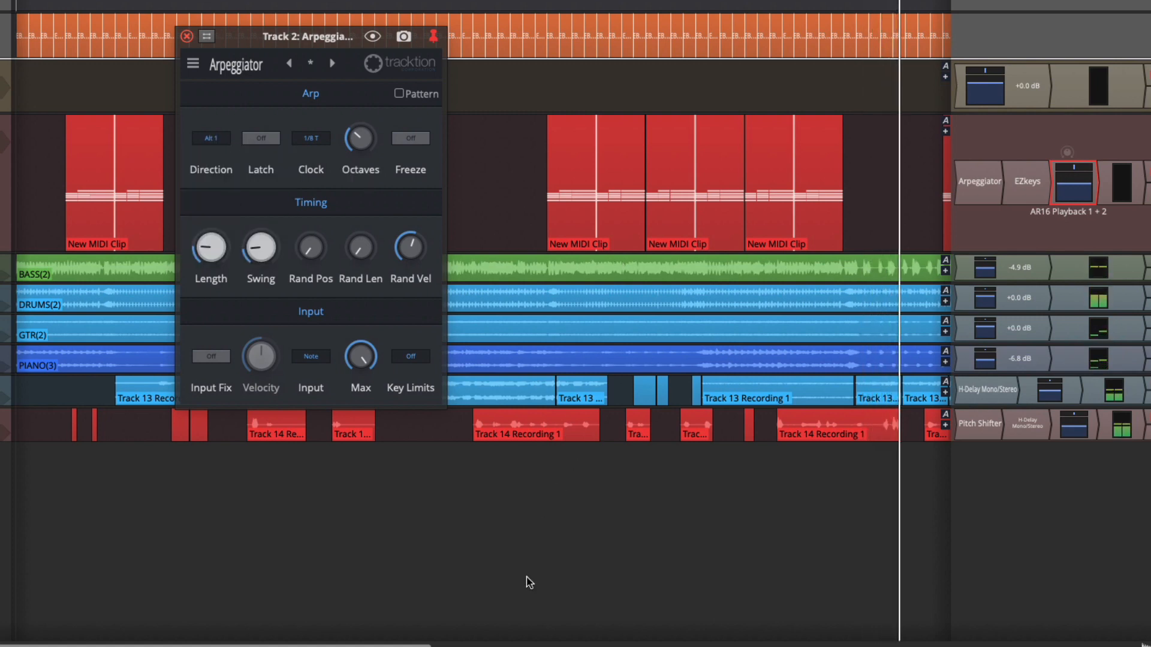
Step: Inspect the Timing section's Rand Vel, Rand Pos, Rand Len and Length knob settings
{"action": "scroll", "coordinate": [530, 582], "scroll_direction": "right", "scroll_amount": 6}
{"action": "scroll", "coordinate": [530, 583], "scroll_direction": "down", "scroll_amount": 3}
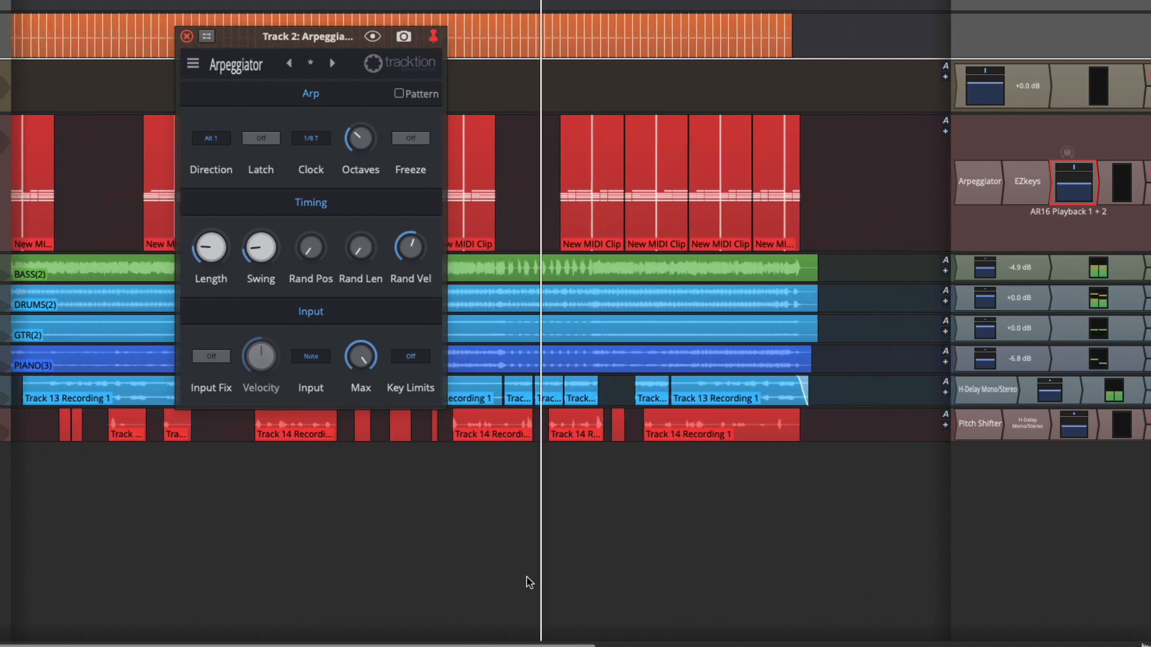
{"action": "scroll", "coordinate": [530, 583], "scroll_direction": "down", "scroll_amount": 2}
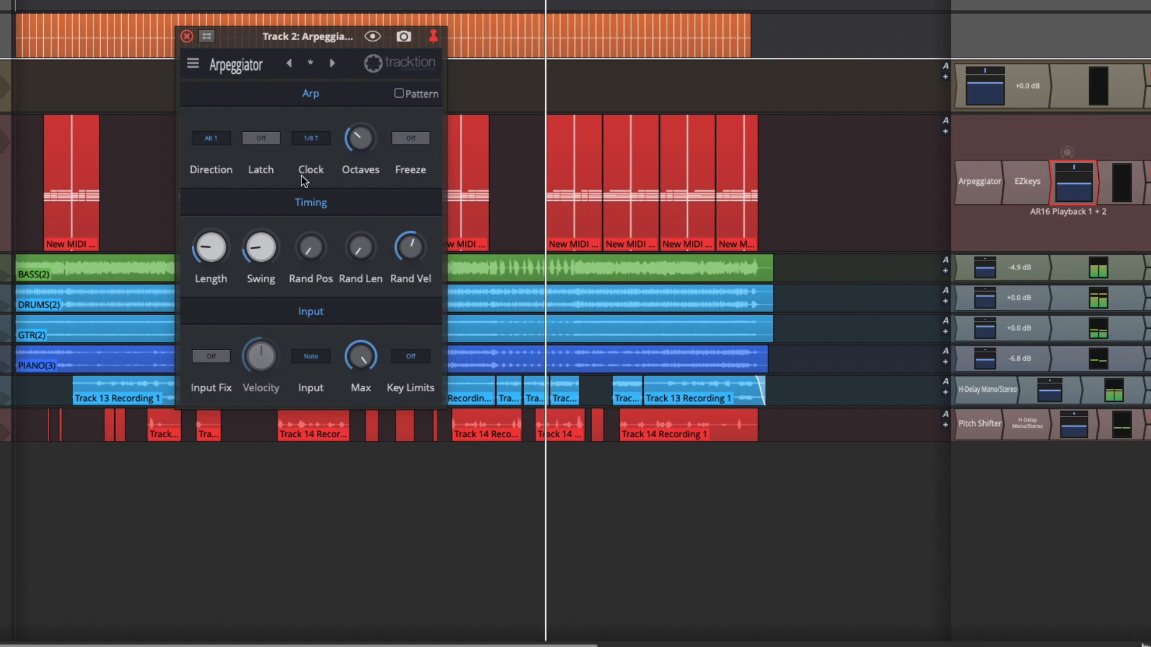
{"action": "left_click_drag", "start_coordinate": [260, 247], "coordinate": [262, 238]}
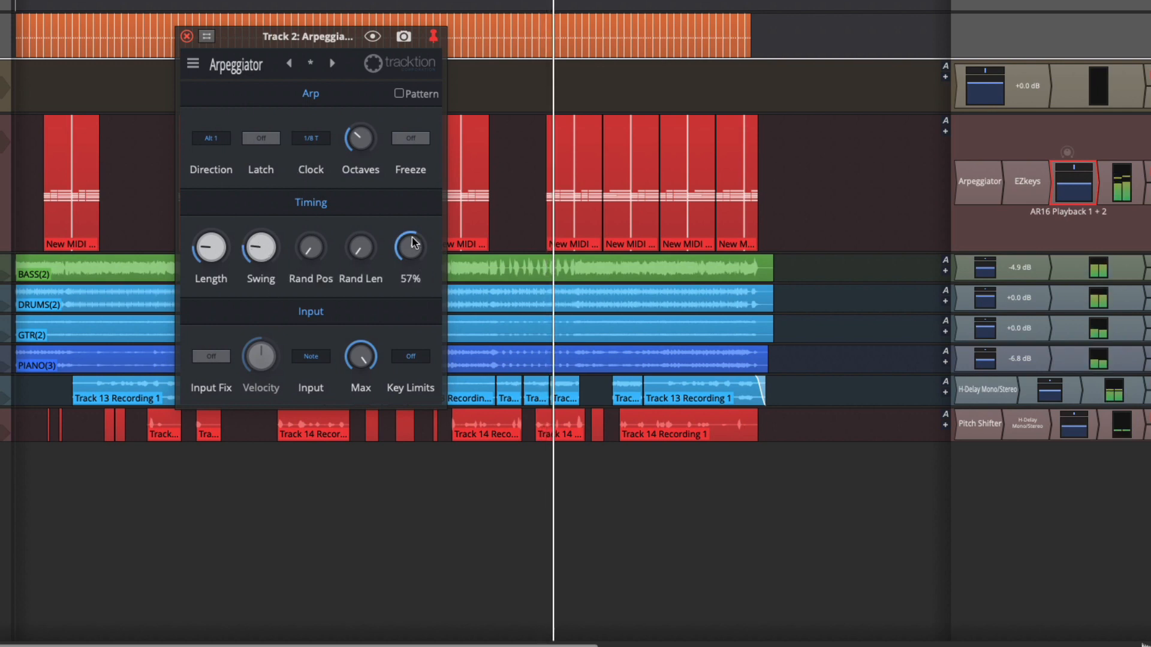
{"action": "left_click_drag", "start_coordinate": [349, 221], "coordinate": [349, 215]}
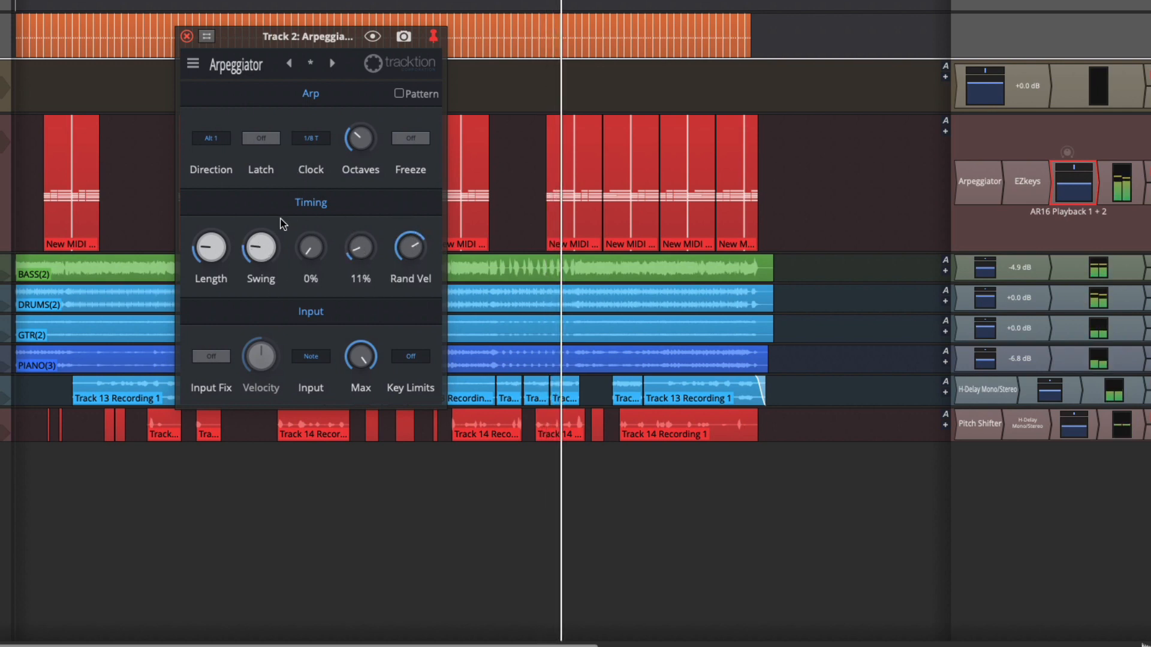
{"action": "left_click_drag", "start_coordinate": [263, 244], "coordinate": [263, 236]}
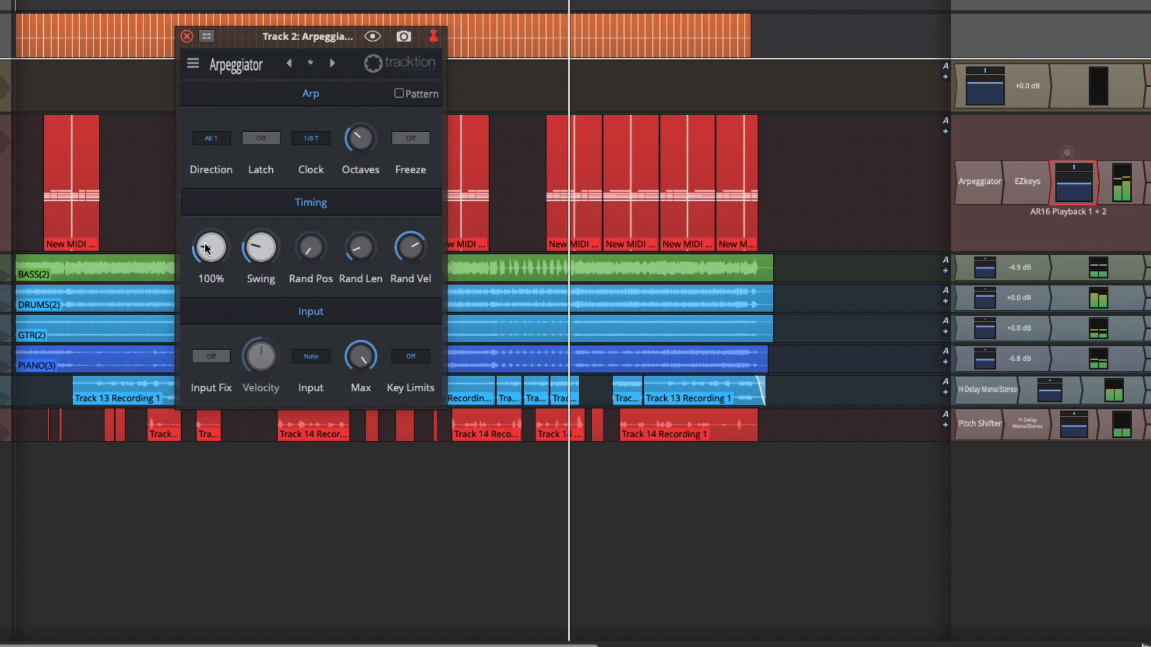
Step: Audition the Down direction, then set the arpeggiator Direction to Cascade
{"action": "left_click", "coordinate": [214, 138]}
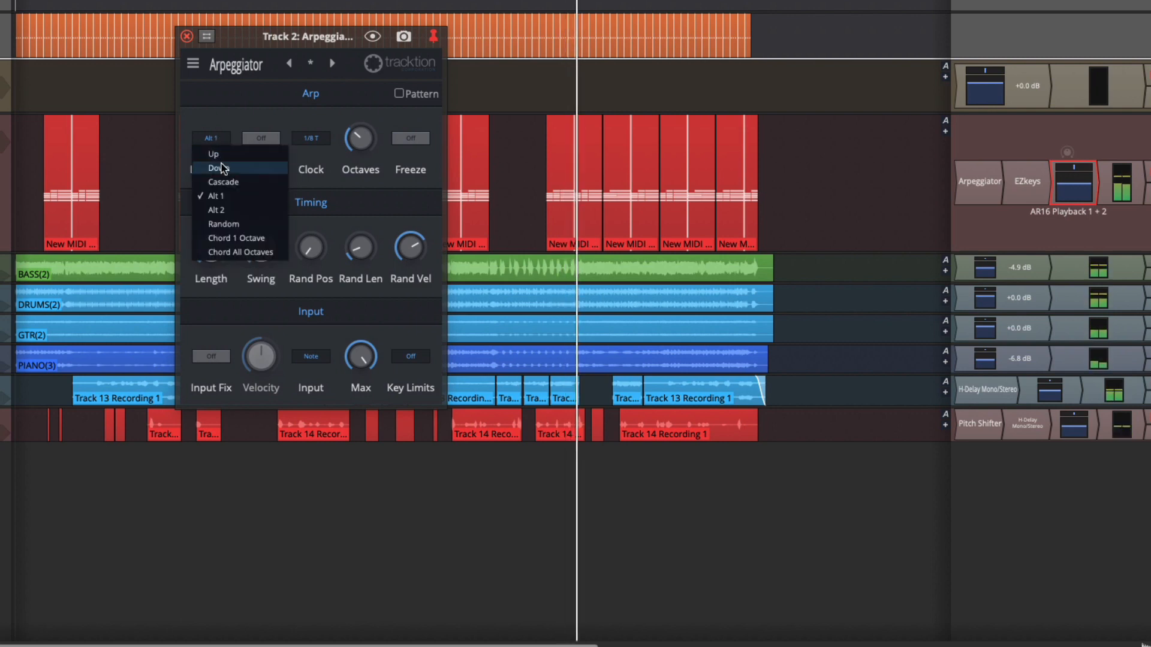
{"action": "left_click", "coordinate": [220, 167]}
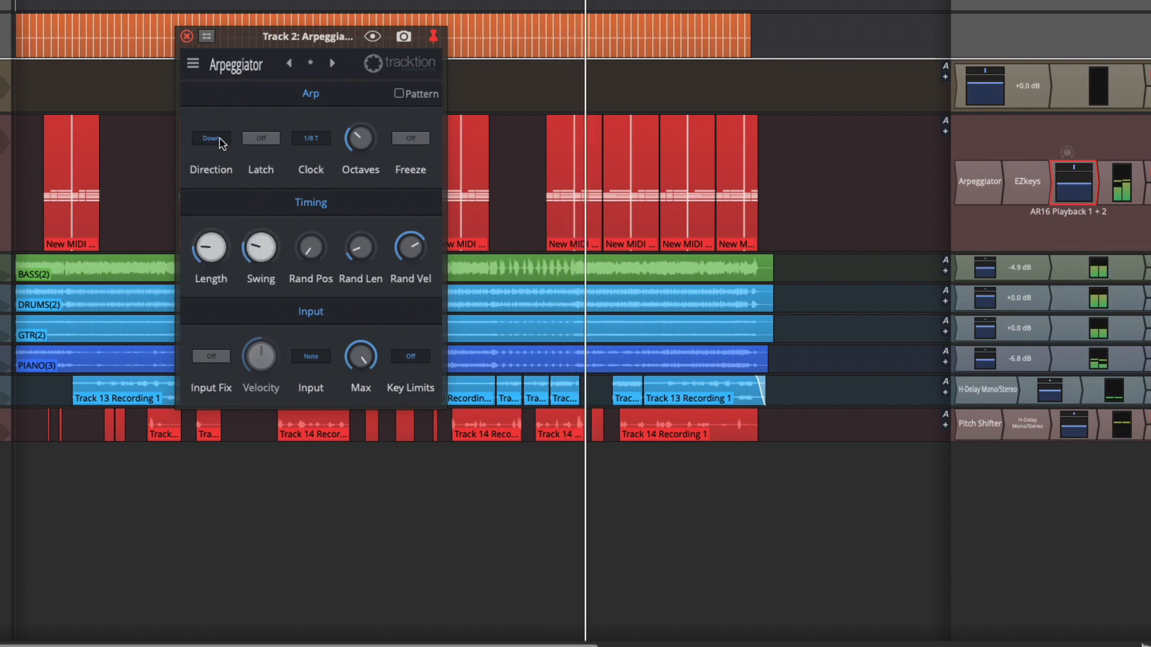
{"action": "left_click", "coordinate": [219, 138]}
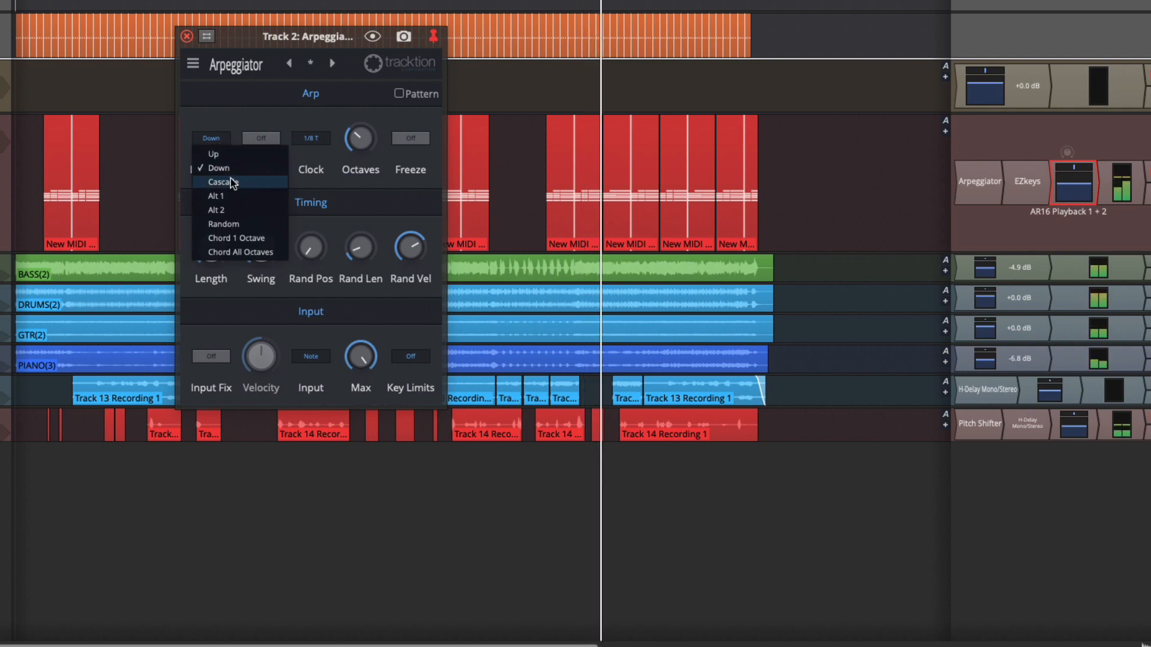
{"action": "left_click", "coordinate": [233, 182]}
Step: Set the arpeggiator Clock to 1/4 and the Direction to Alt 1
{"action": "left_click", "coordinate": [220, 139]}
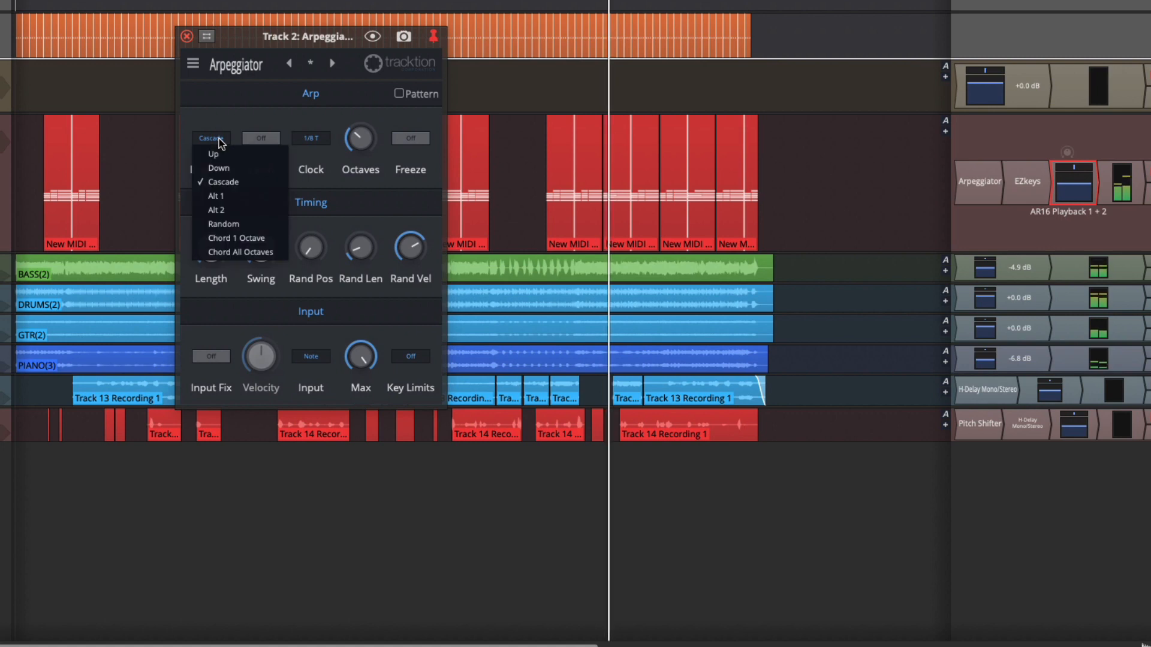
{"action": "left_click", "coordinate": [311, 139]}
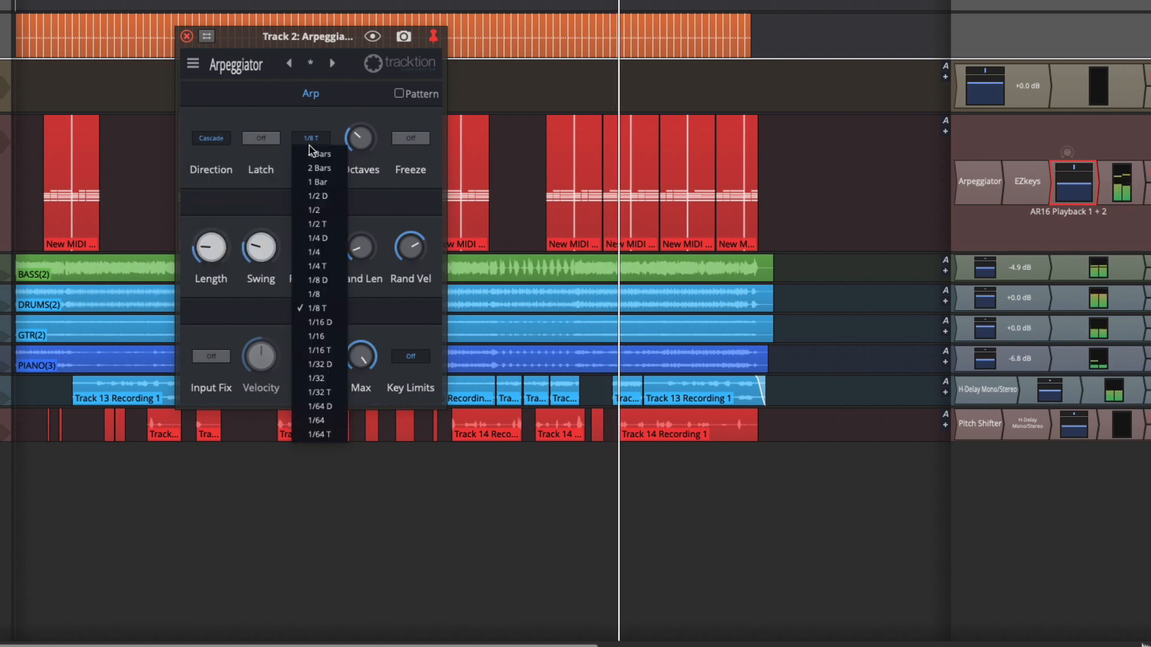
{"action": "left_click", "coordinate": [324, 252]}
{"action": "left_click", "coordinate": [219, 141]}
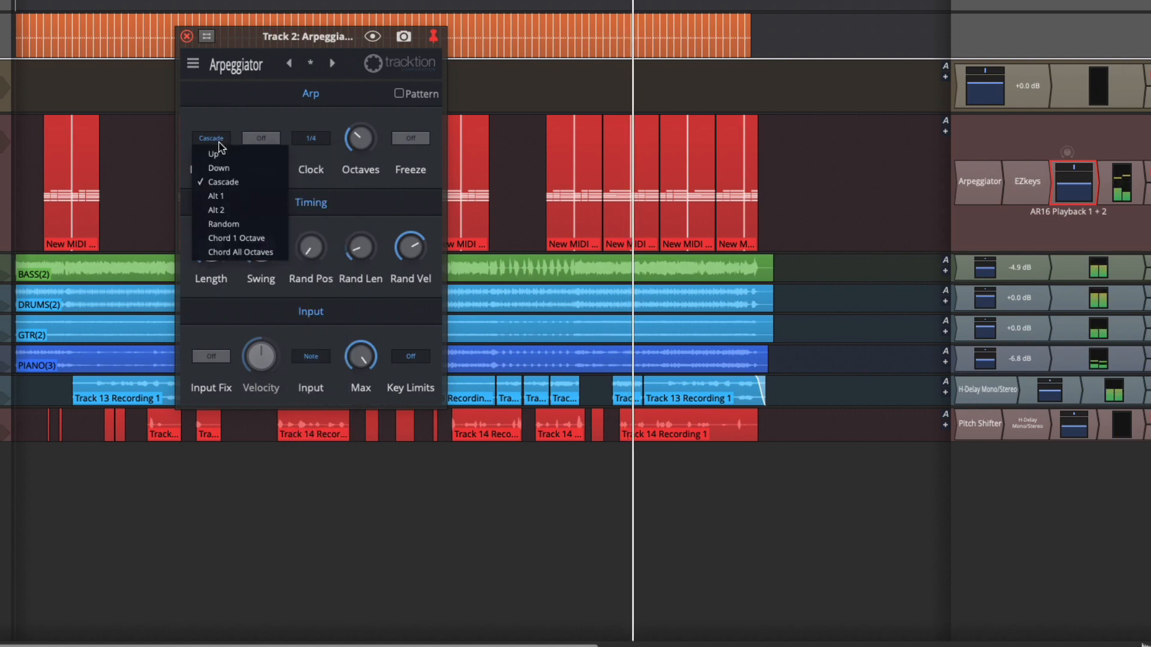
{"action": "left_click", "coordinate": [228, 200]}
{"action": "mouse_move", "coordinate": [346, 147]}
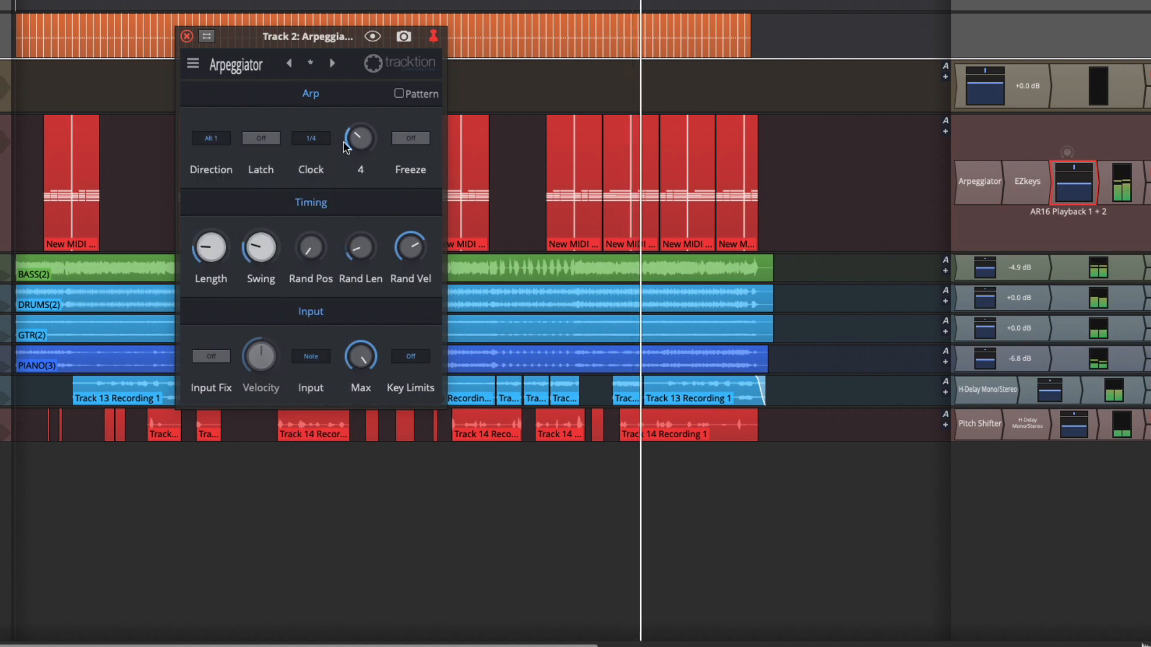
Step: Set the Clock back to 1/8 T and the Direction to Chord 1 Octave
{"action": "left_click", "coordinate": [312, 140]}
{"action": "left_click", "coordinate": [326, 308]}
{"action": "left_click", "coordinate": [203, 139]}
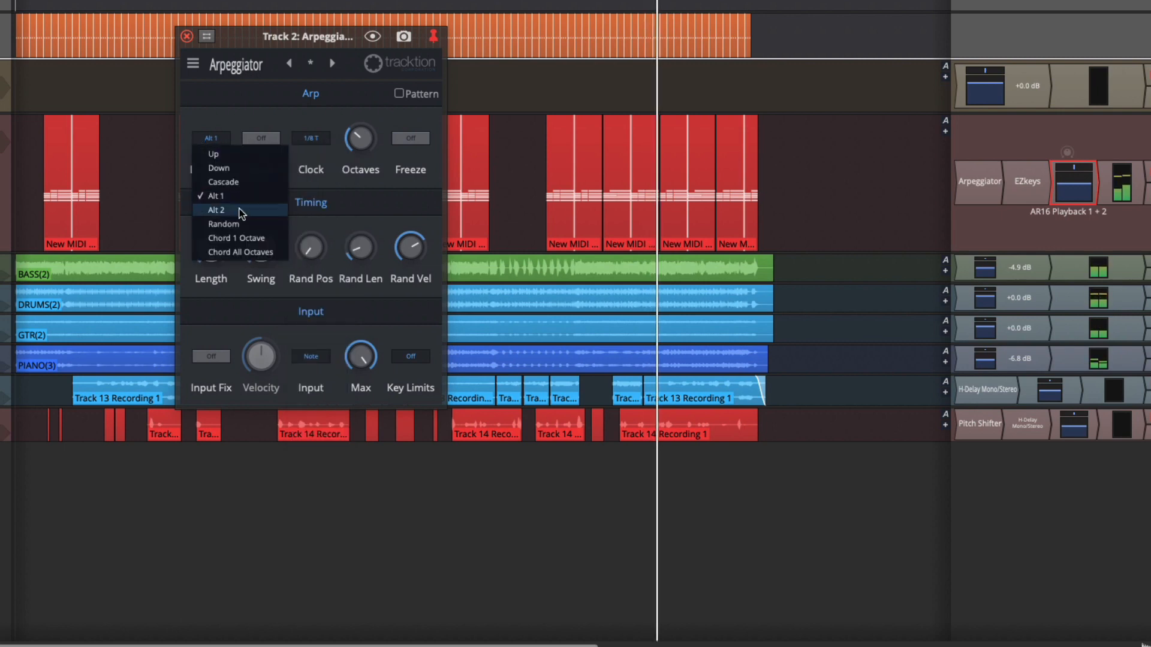
{"action": "left_click", "coordinate": [243, 238]}
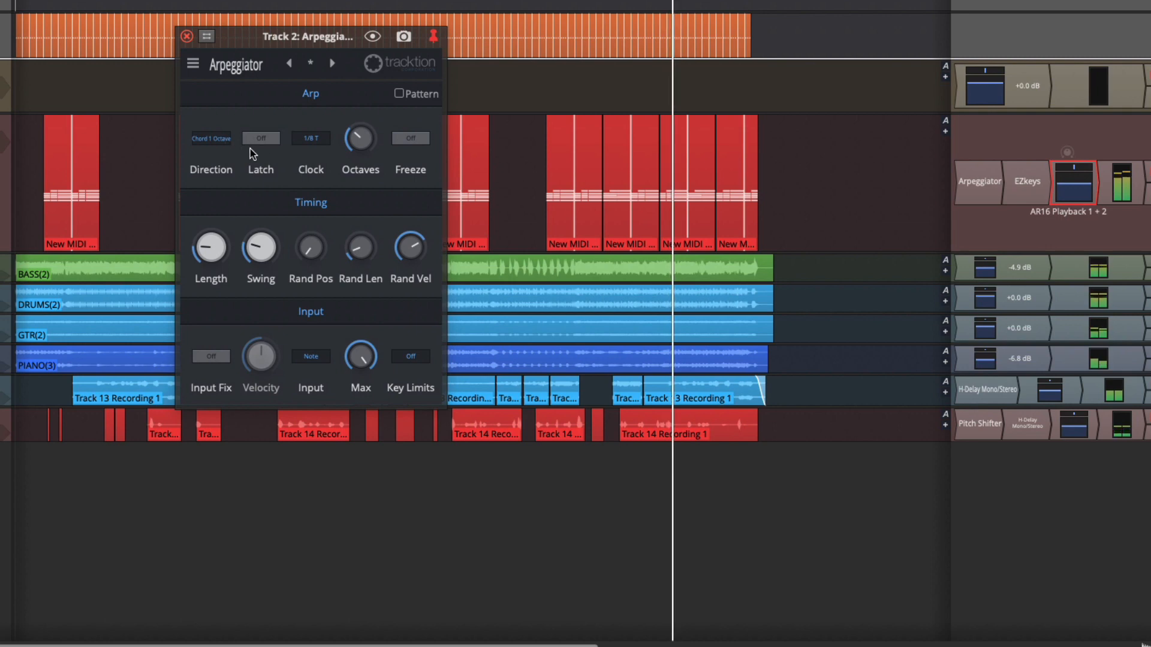
Step: Set the arpeggiator Direction to Down
{"action": "left_click", "coordinate": [310, 142]}
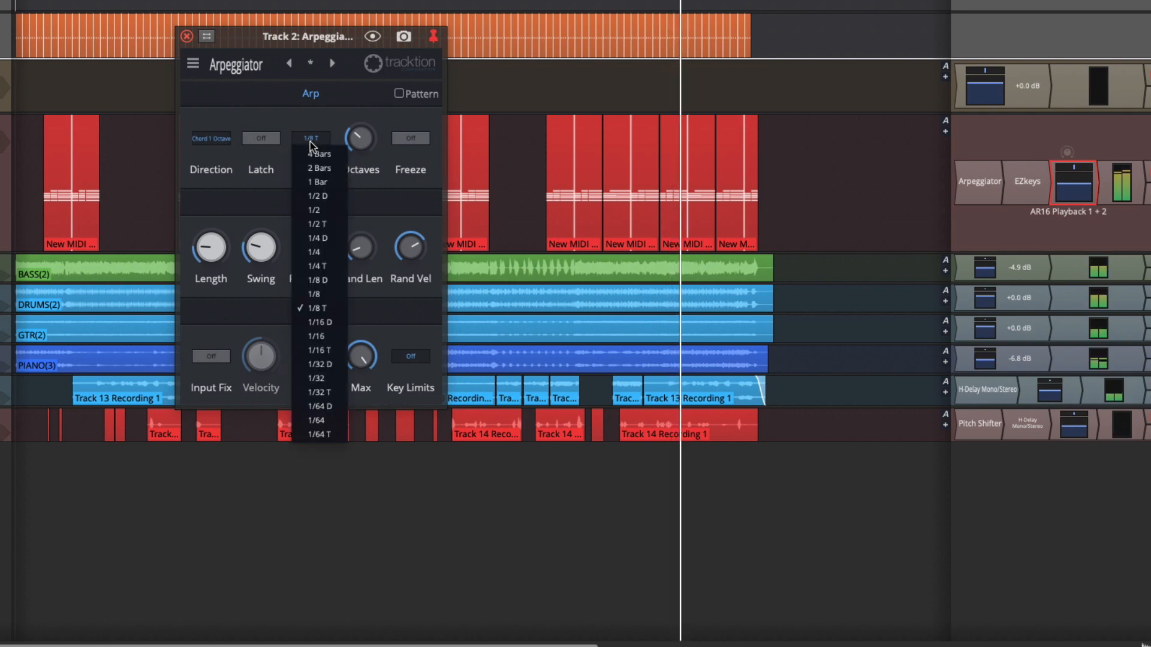
{"action": "left_click", "coordinate": [222, 141]}
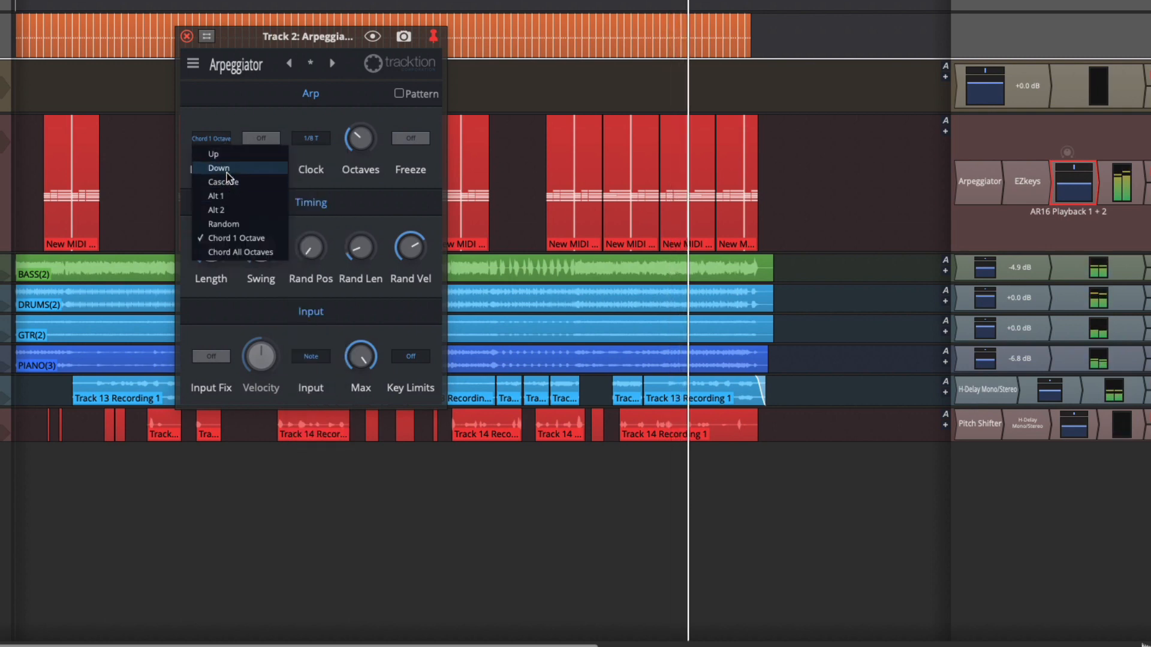
{"action": "left_click", "coordinate": [226, 167]}
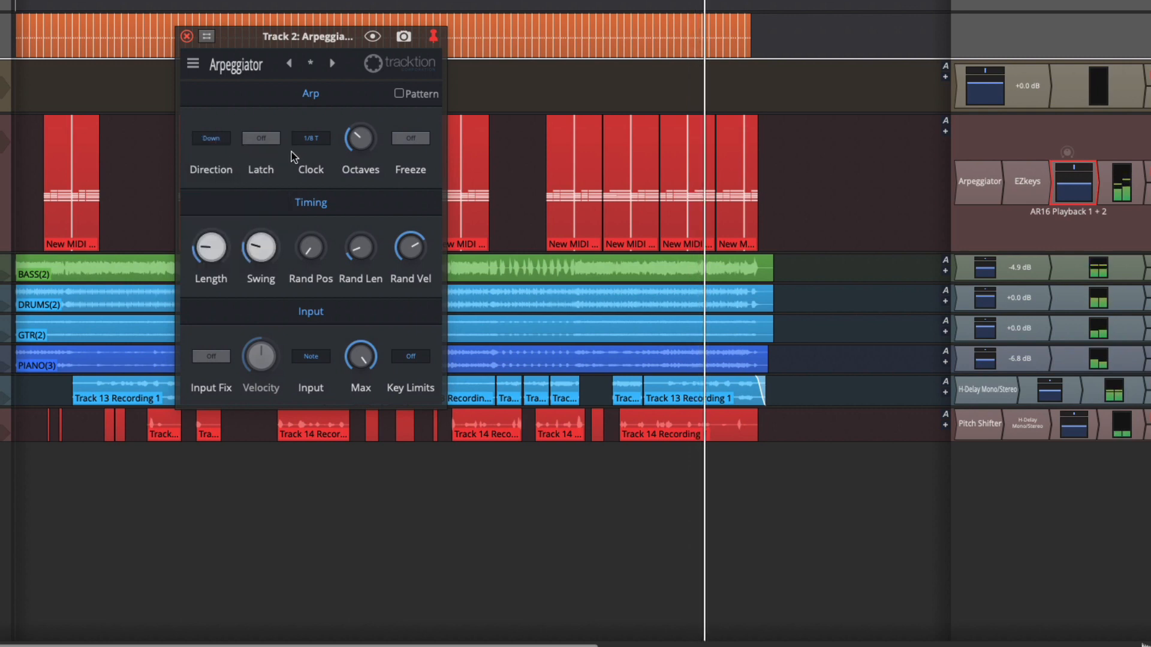
Step: Try a 1/16 T Clock rate, return it to 1/8 T, and reposition the Arpeggiator window
{"action": "left_click", "coordinate": [311, 138]}
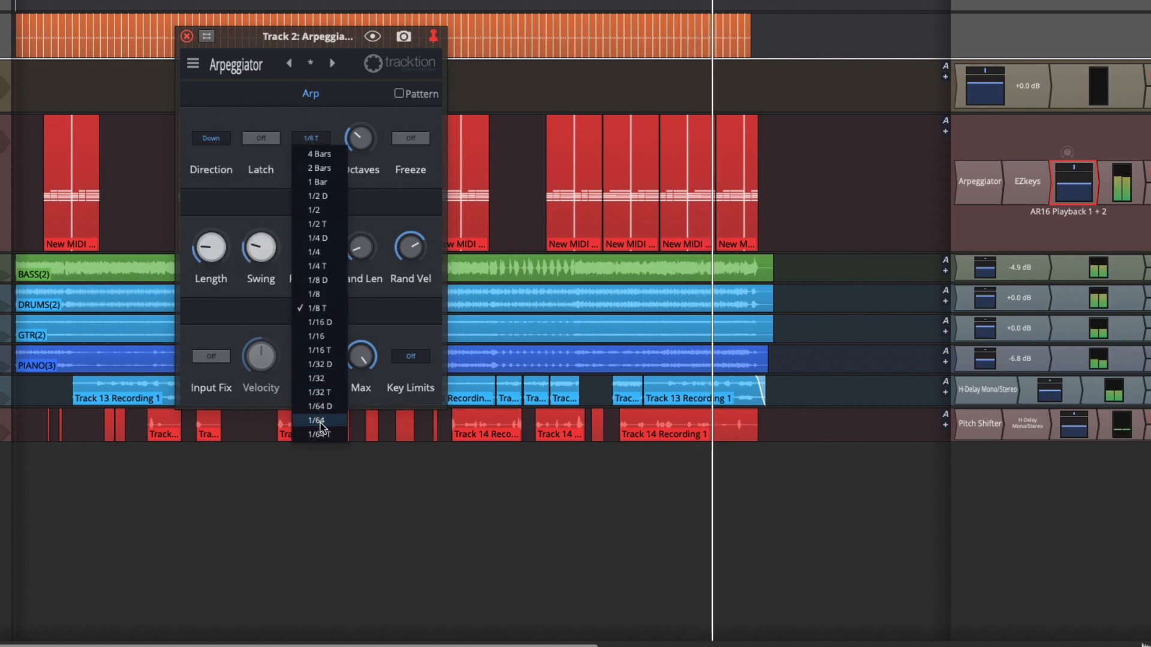
{"action": "left_click", "coordinate": [330, 350]}
{"action": "left_click", "coordinate": [315, 140]}
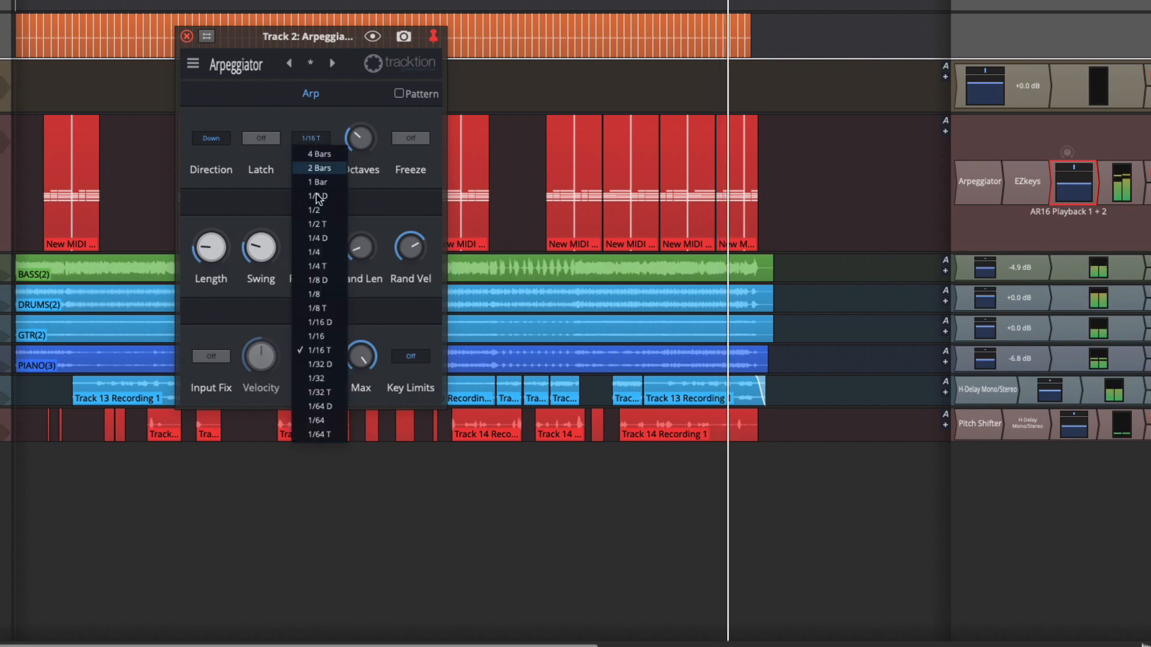
{"action": "left_click", "coordinate": [317, 308]}
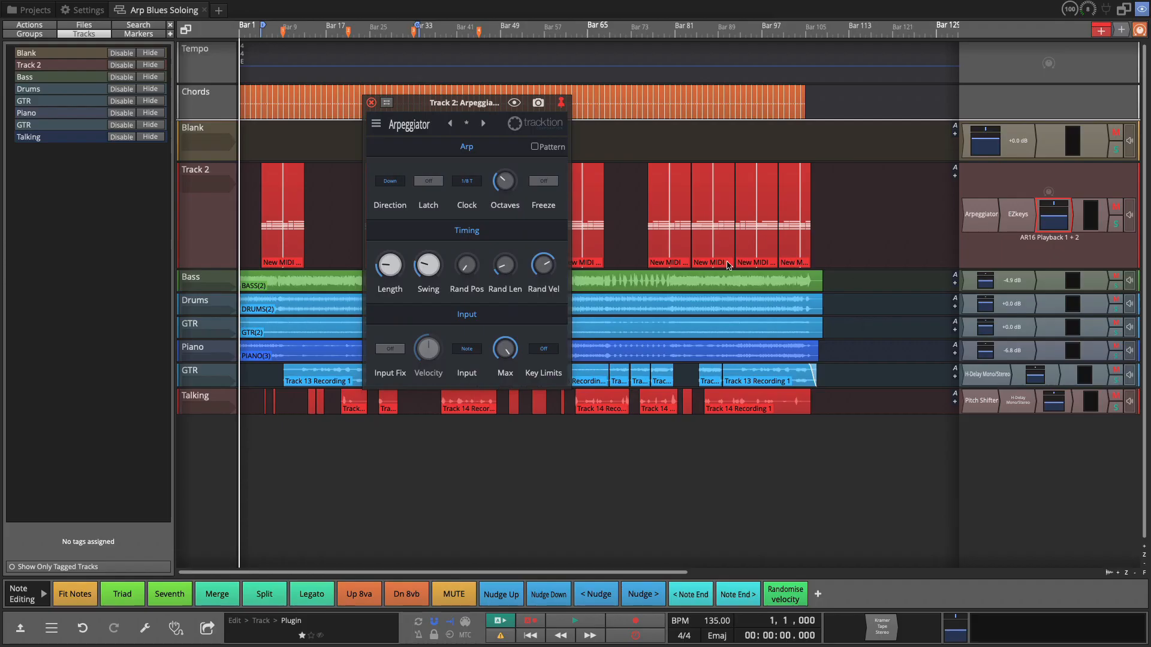
{"action": "left_click_drag", "start_coordinate": [462, 104], "coordinate": [376, 124]}
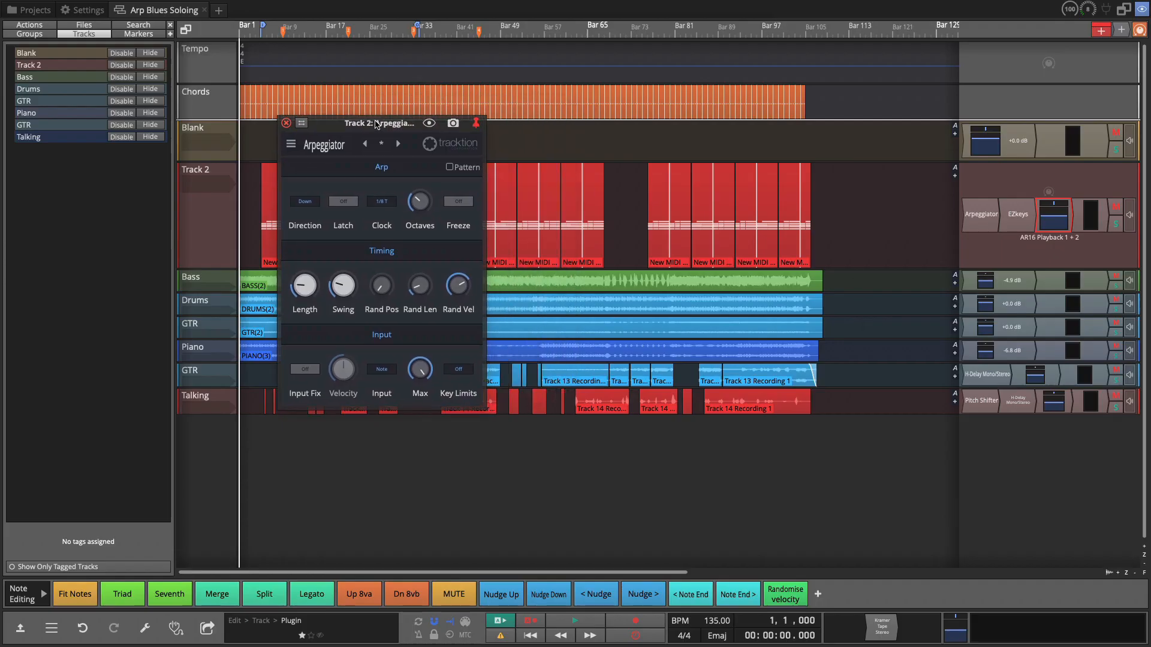